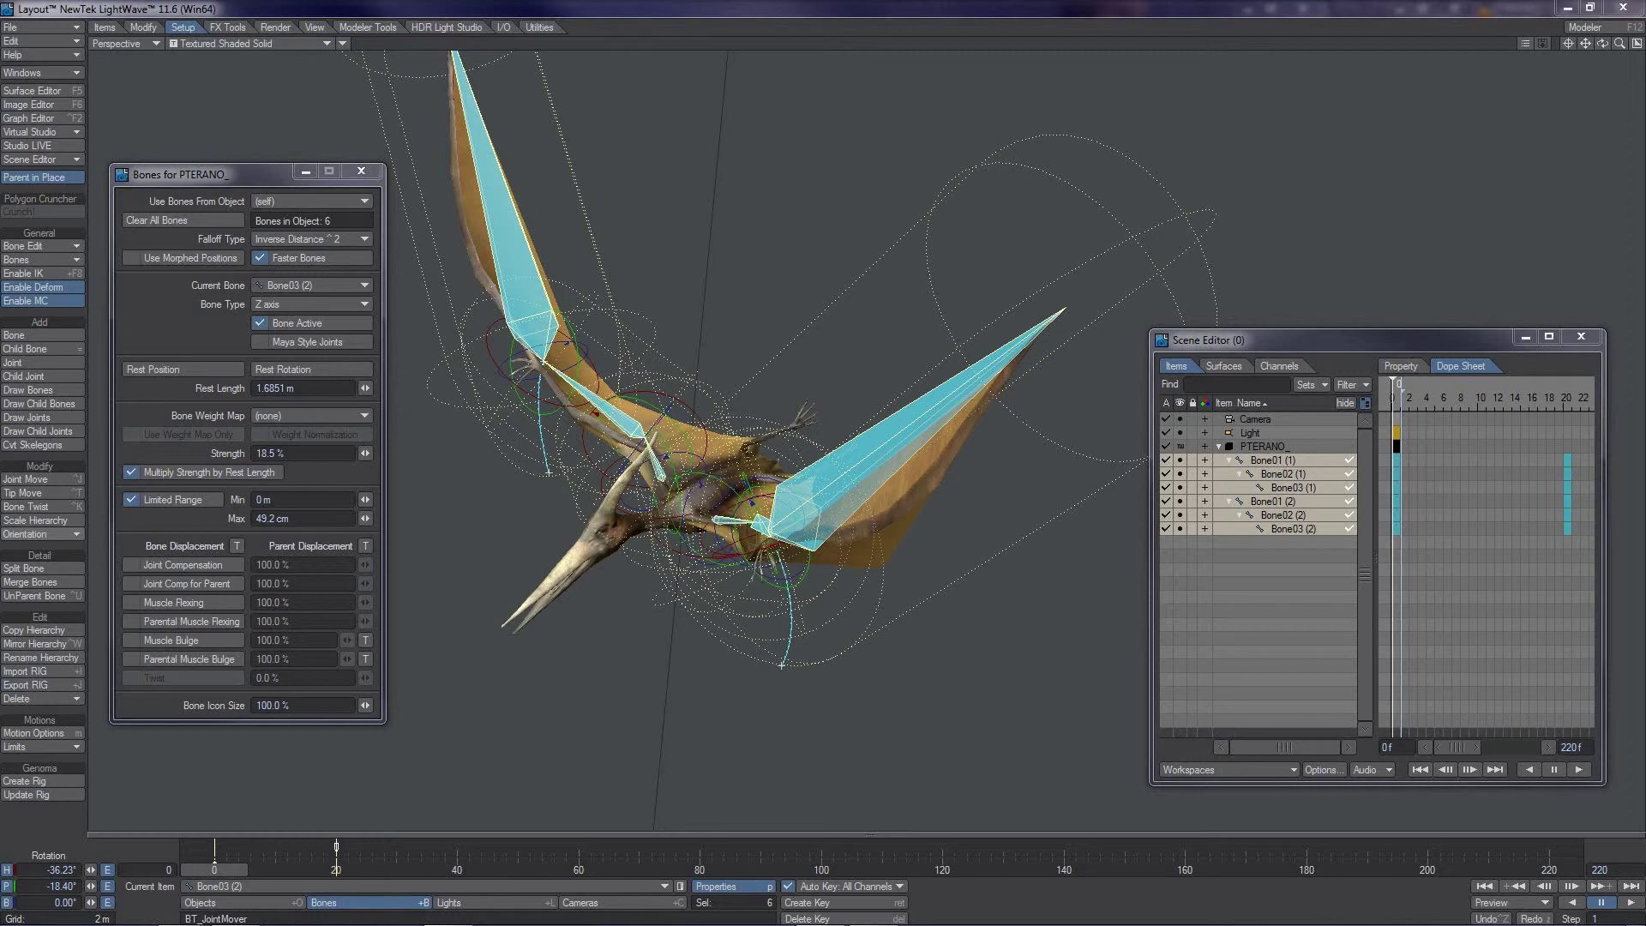
- Look over the tutorial outline document in Word, then return to LightWave and view the pterosaur rig from the front
drag(2, 94, 880, 75)
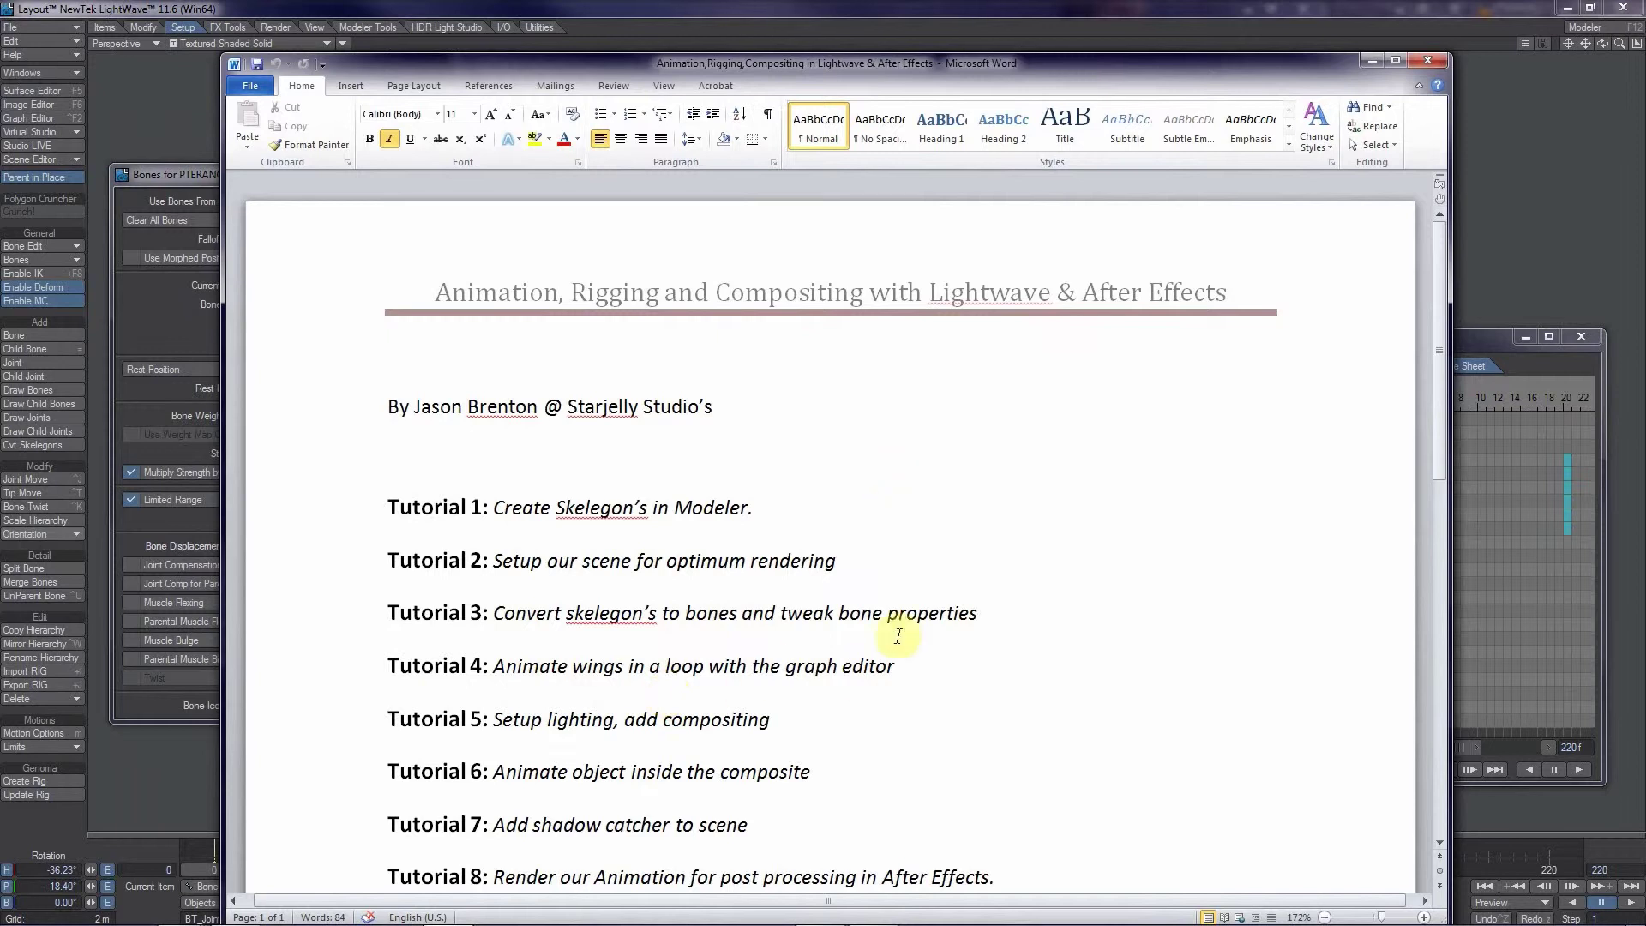
key(super+Down)
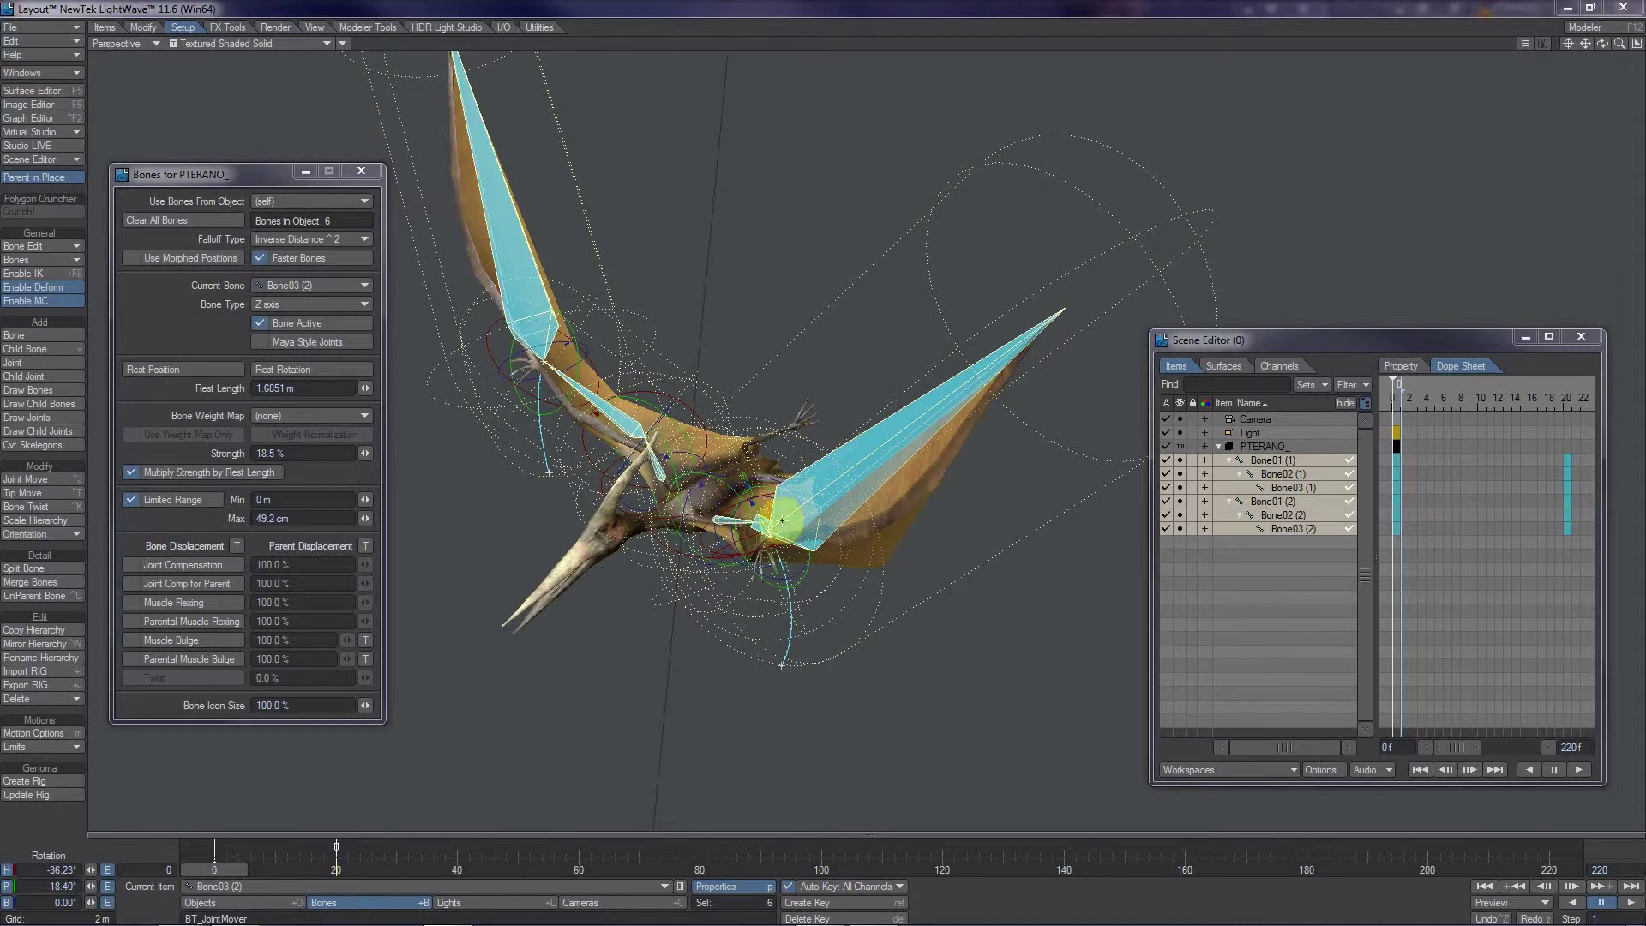
alt+drag(861, 444, 837, 467)
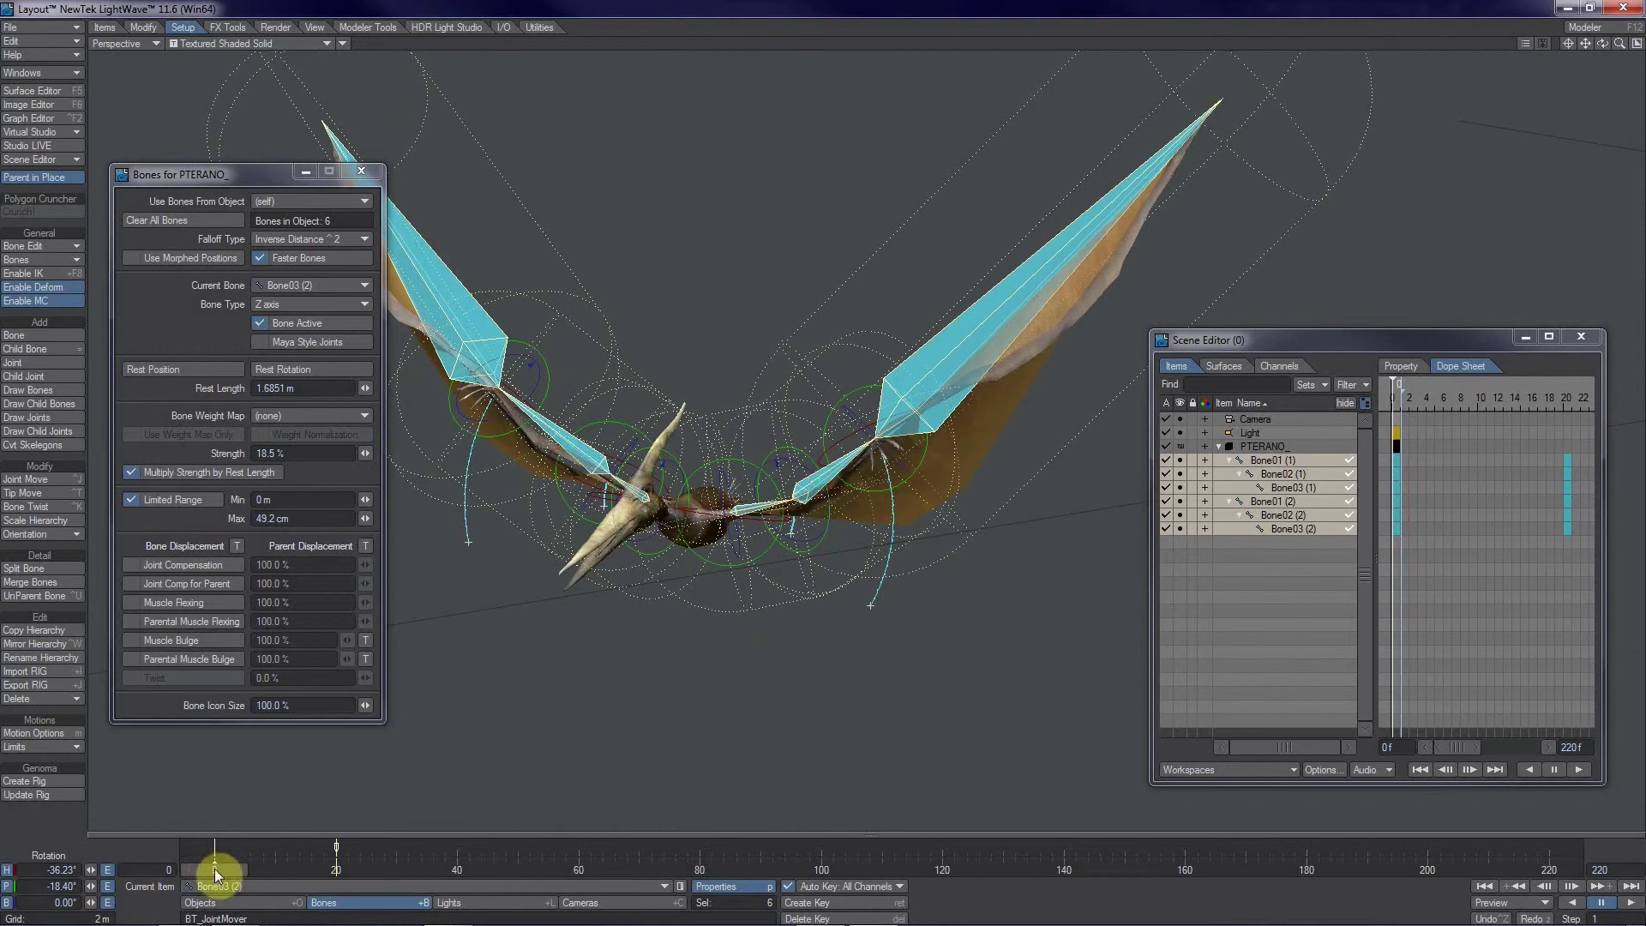
mouse_move(214, 867)
mouse_down()
mouse_move(354, 868)
mouse_move(214, 868)
mouse_up()
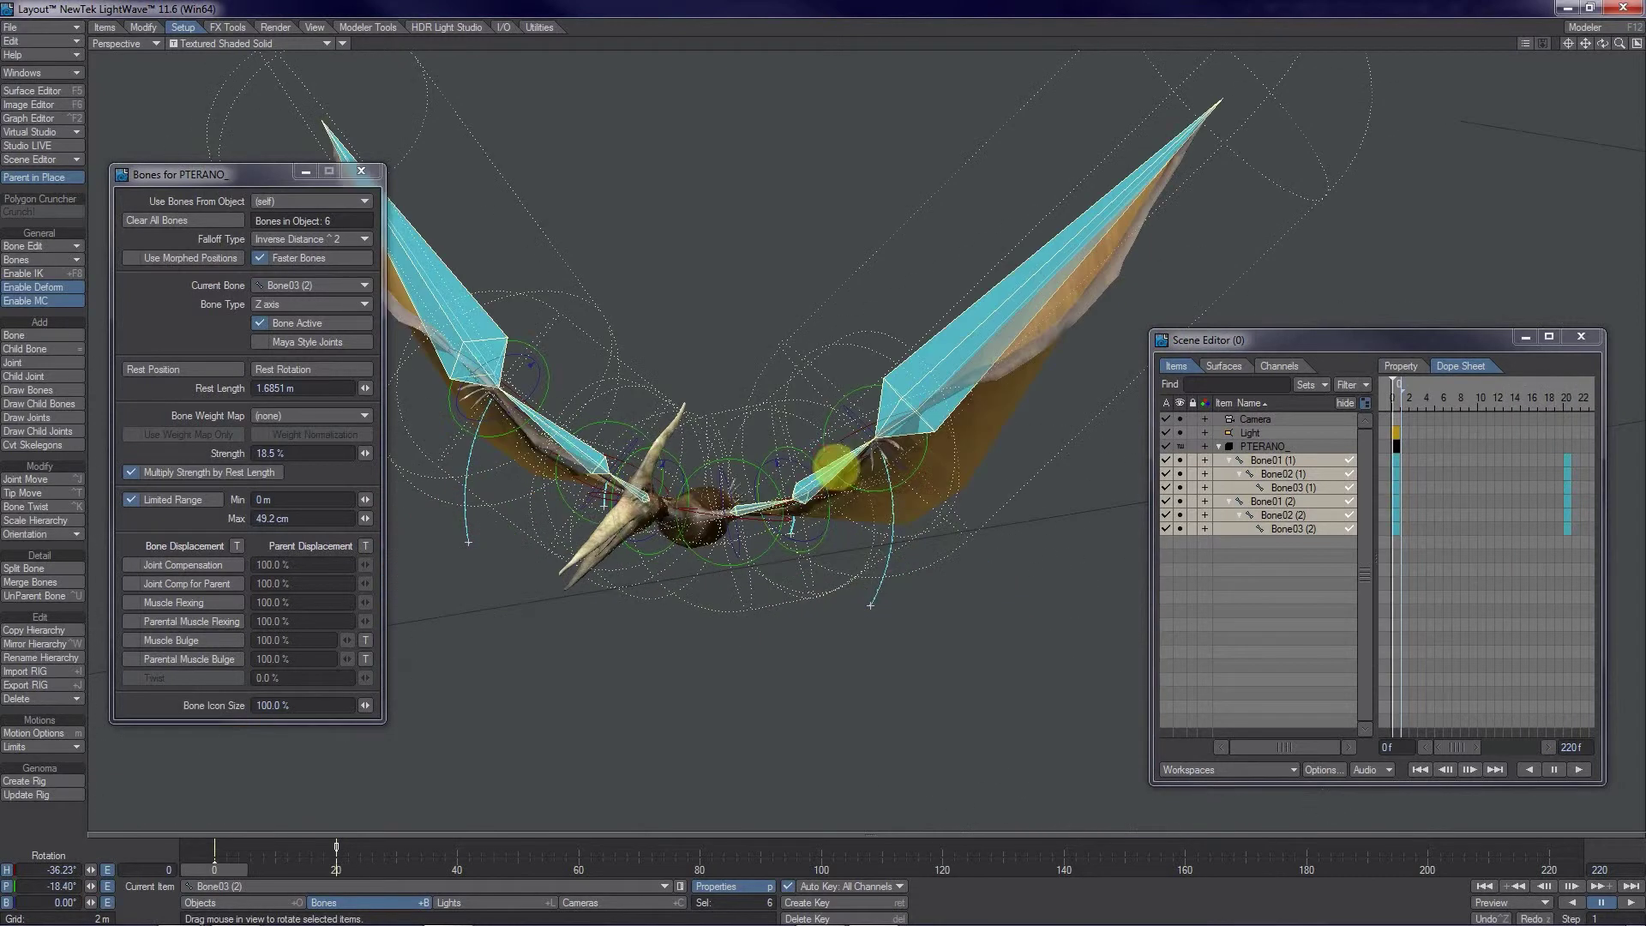
- Close the bone properties window and move the Scene Editor clear of the pterosaur model
click(359, 174)
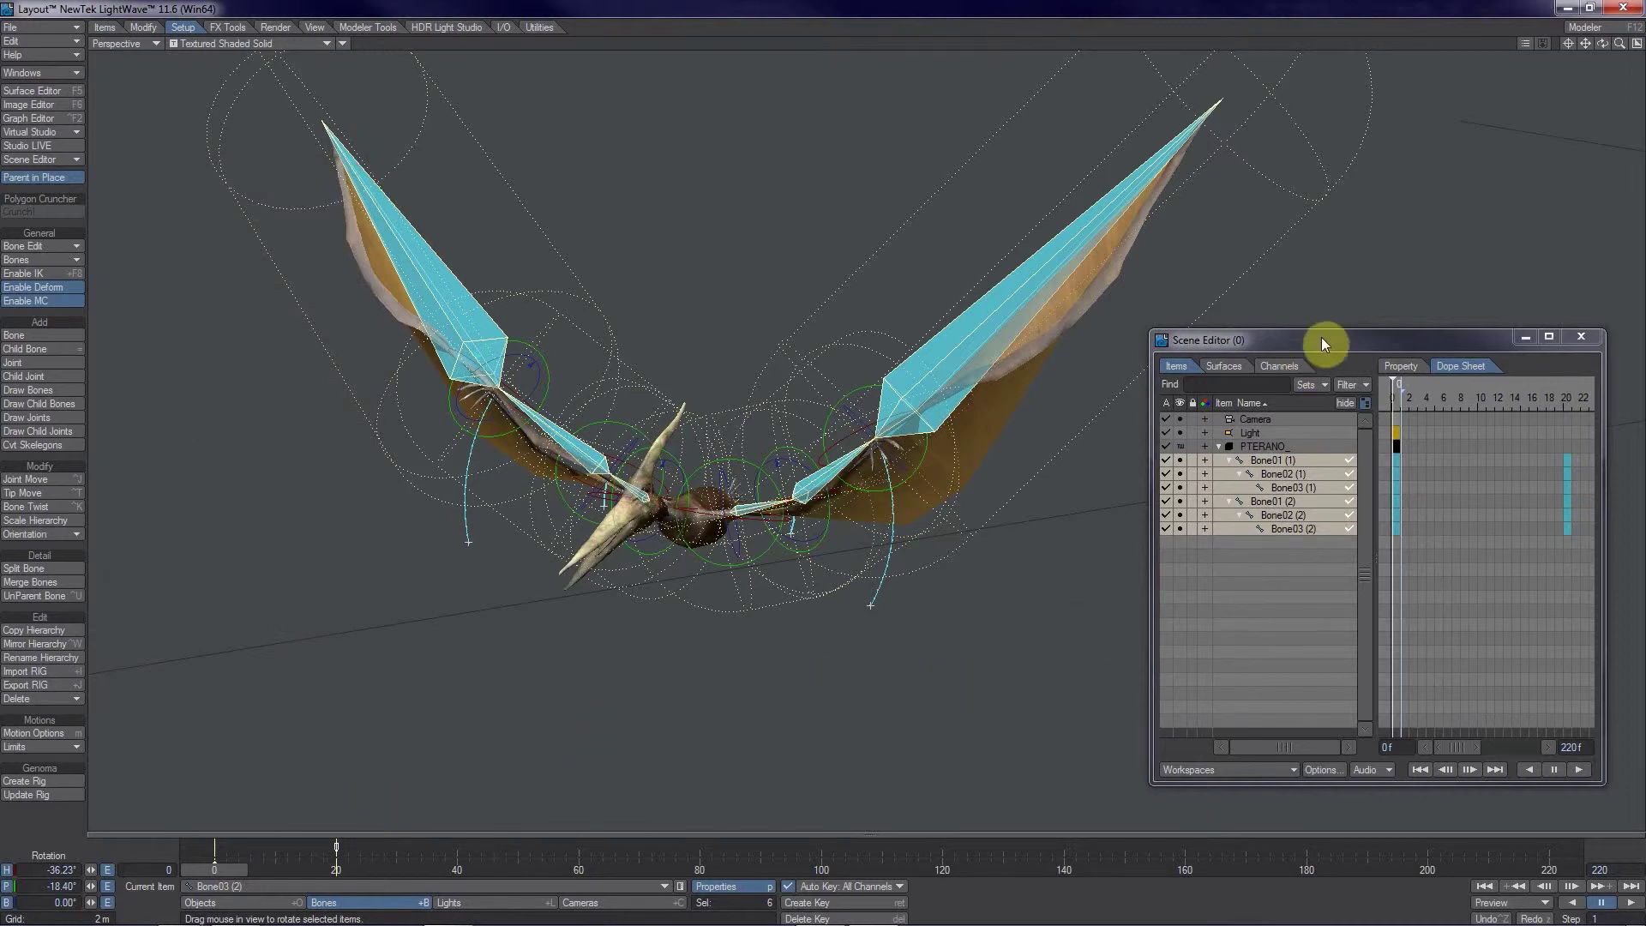
drag(1321, 337, 1343, 469)
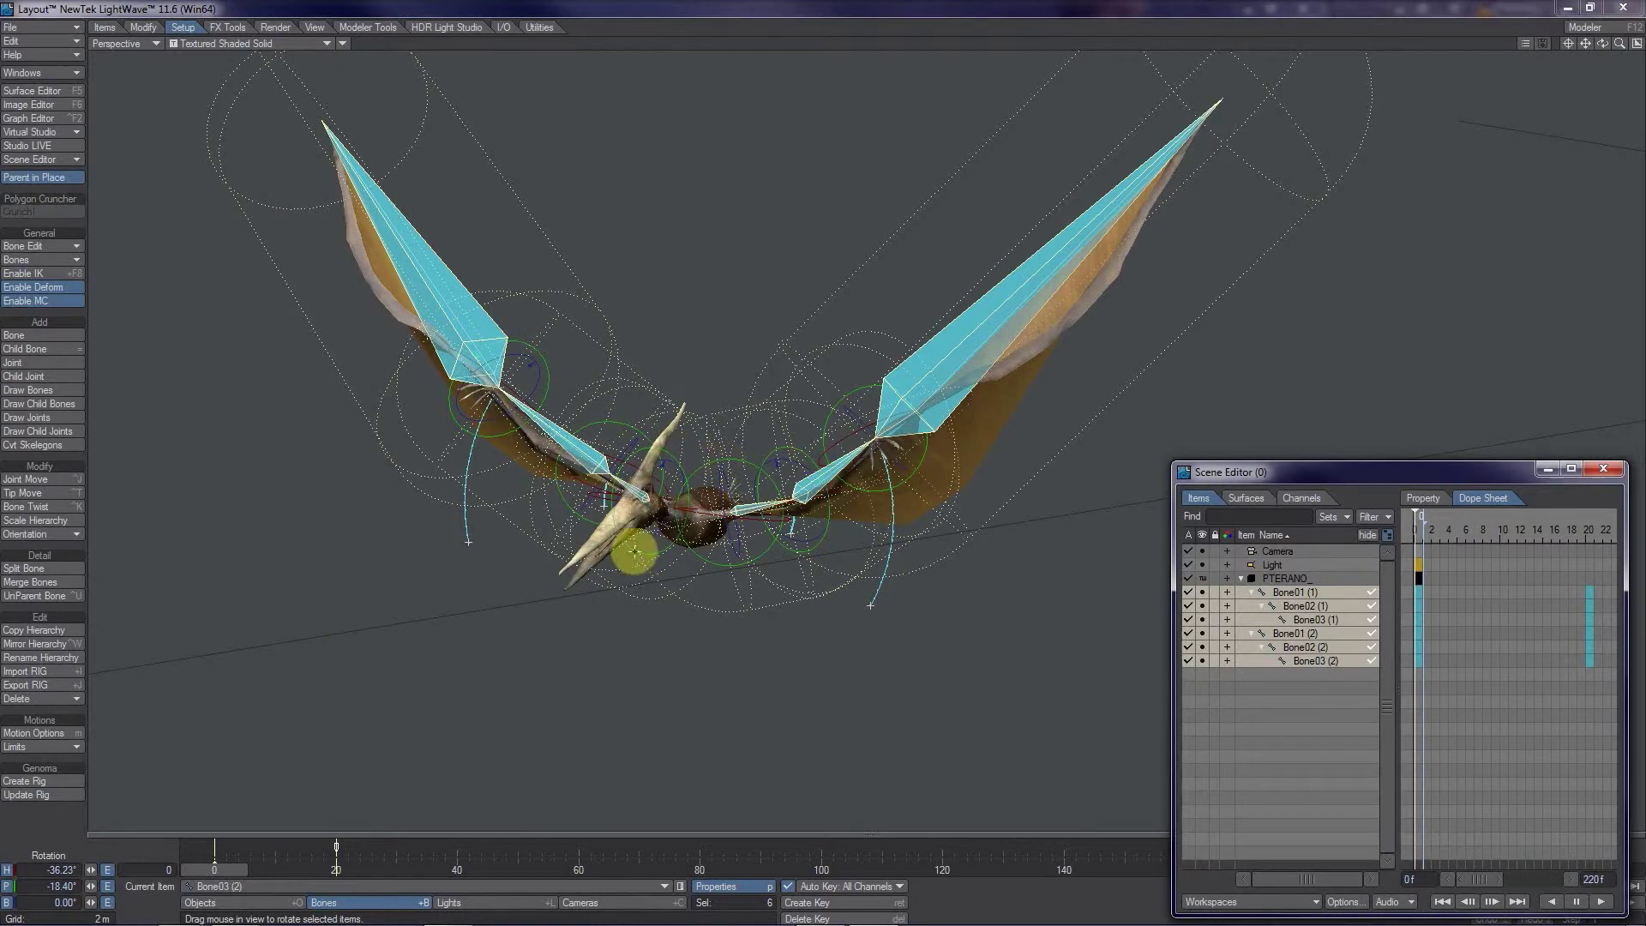
- Select only Bone01 (1) and open its pitch rotation channel in the Graph Editor
click(1298, 712)
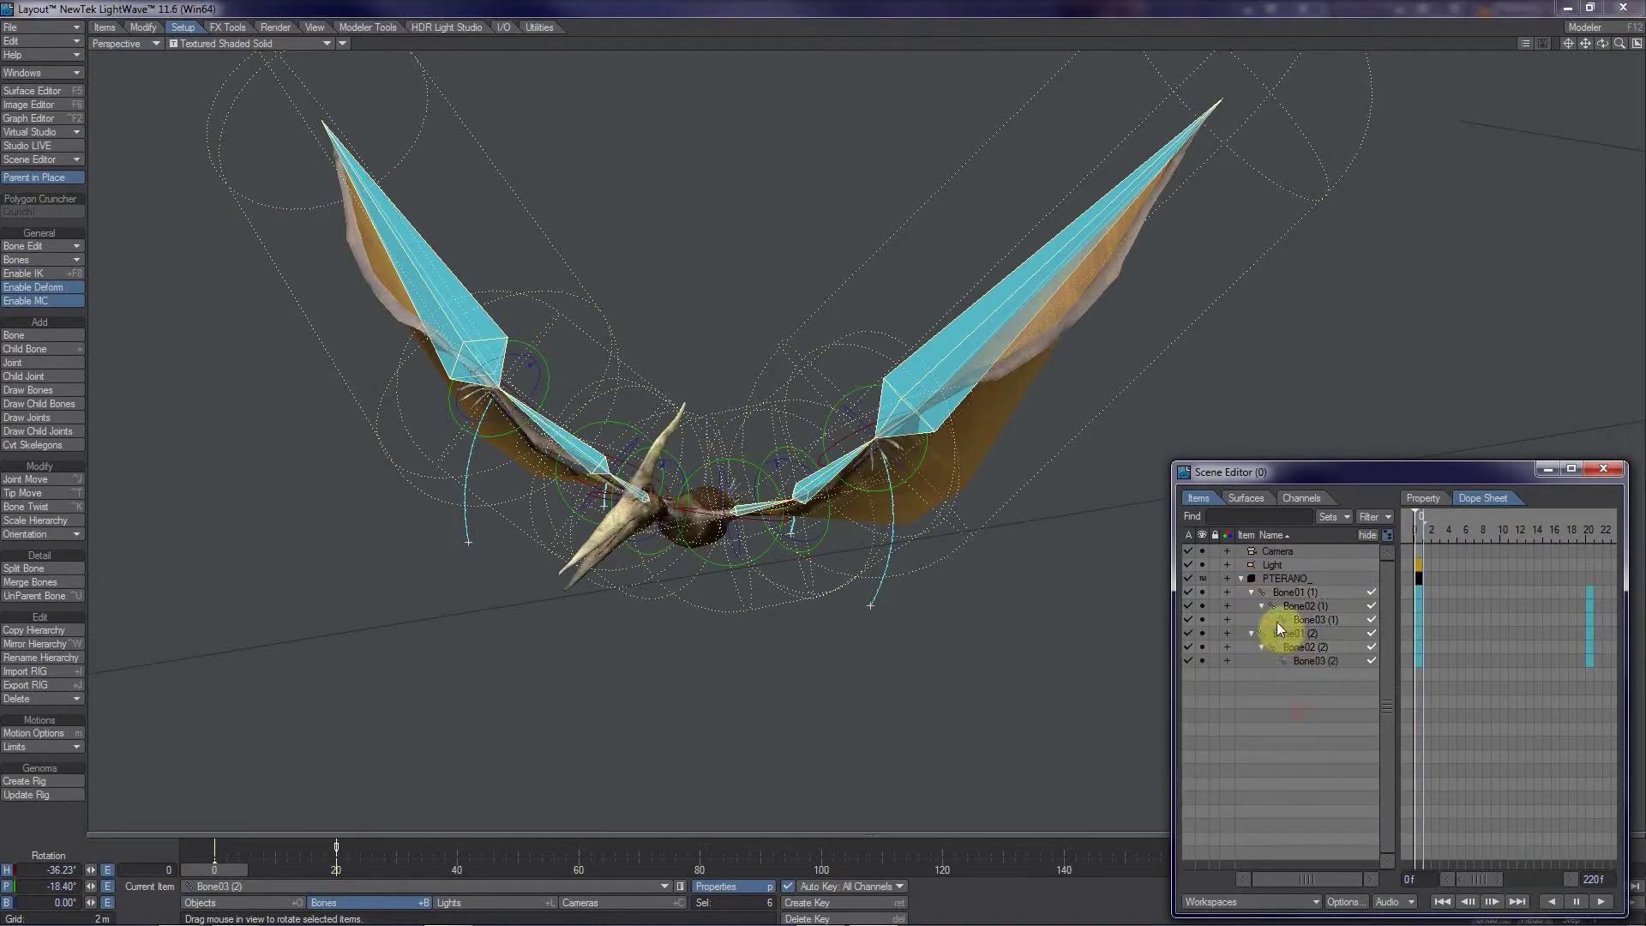
click(1291, 595)
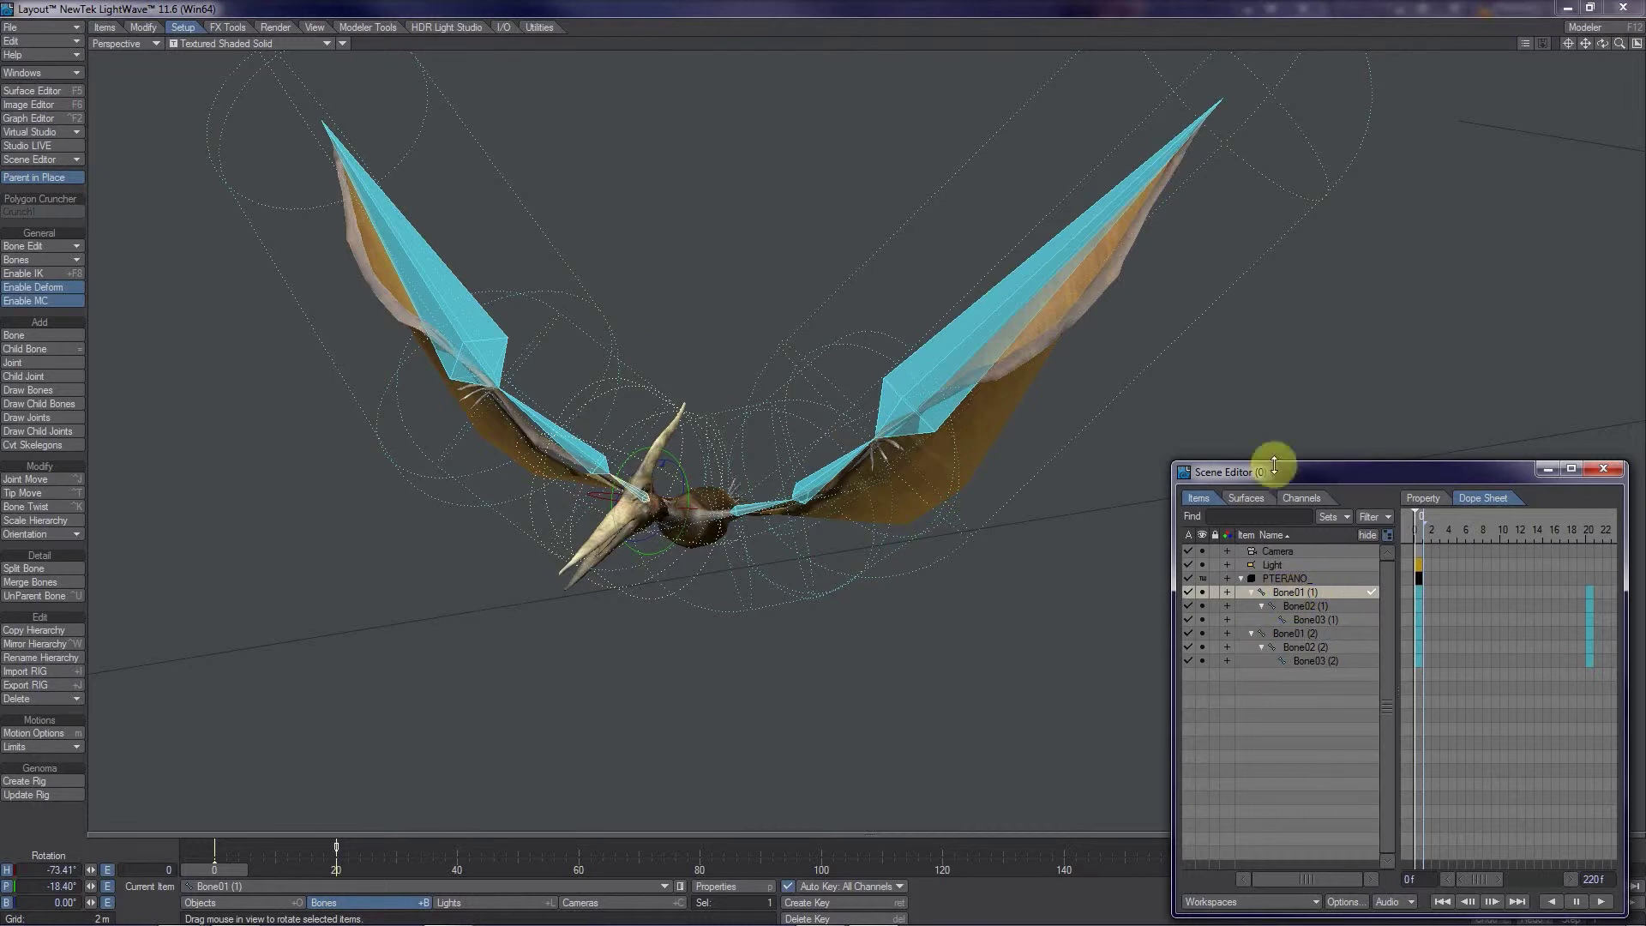
click(107, 887)
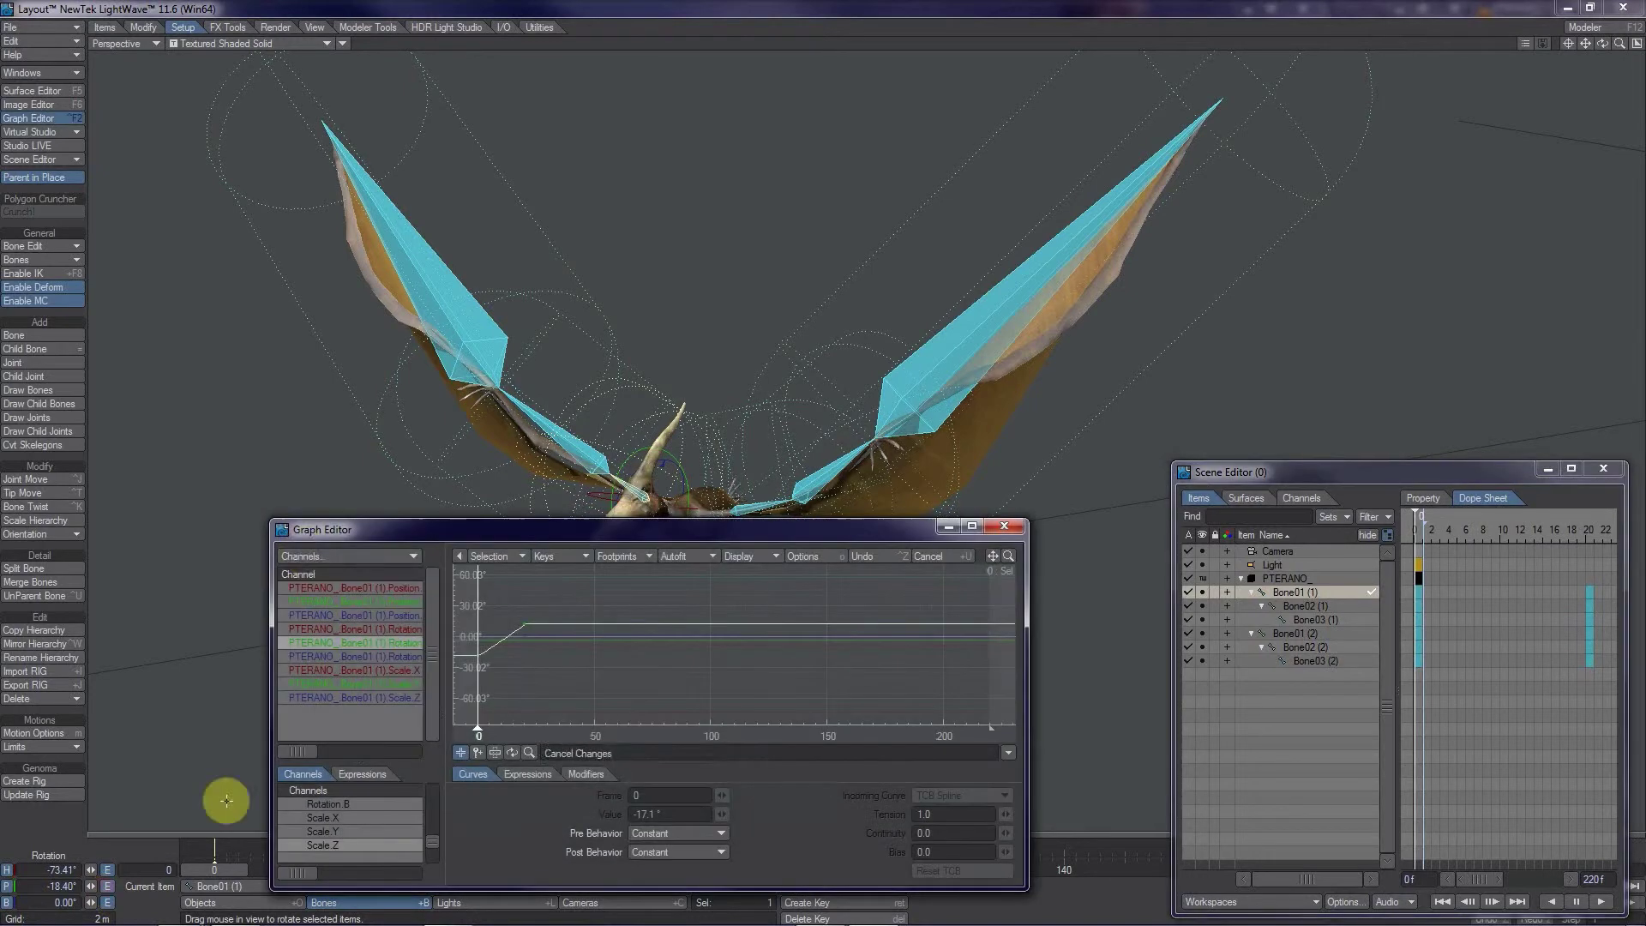
drag(364, 533, 408, 516)
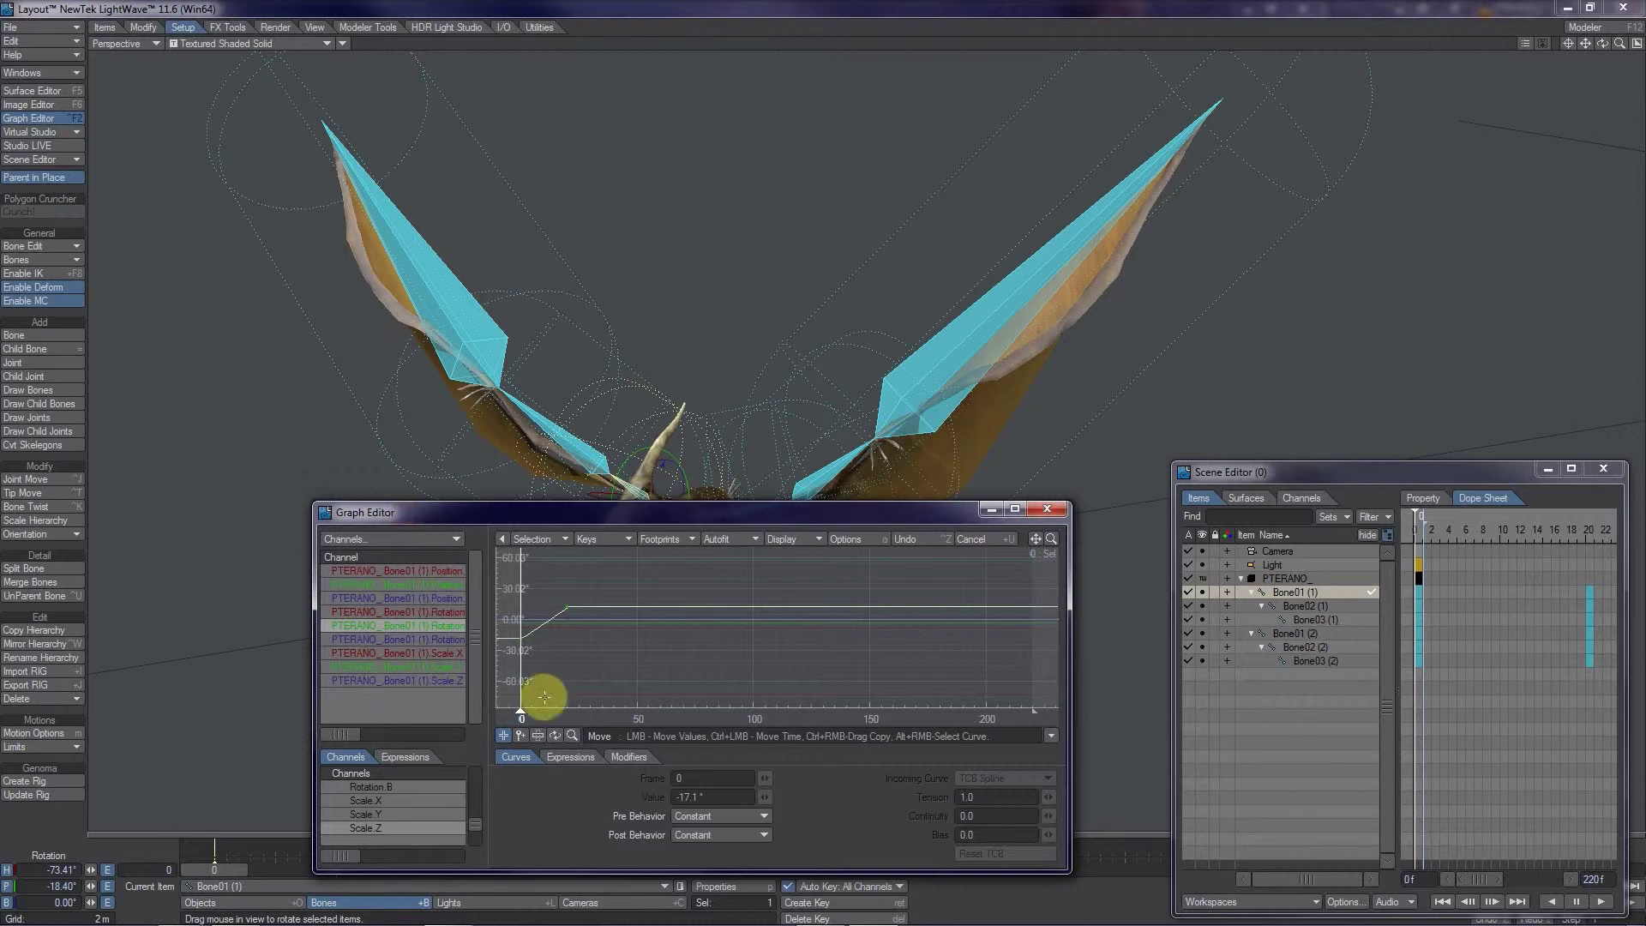
- Scrub the wing motion between frames 0 and 20 and return the scene to frame 0
drag(520, 714, 577, 735)
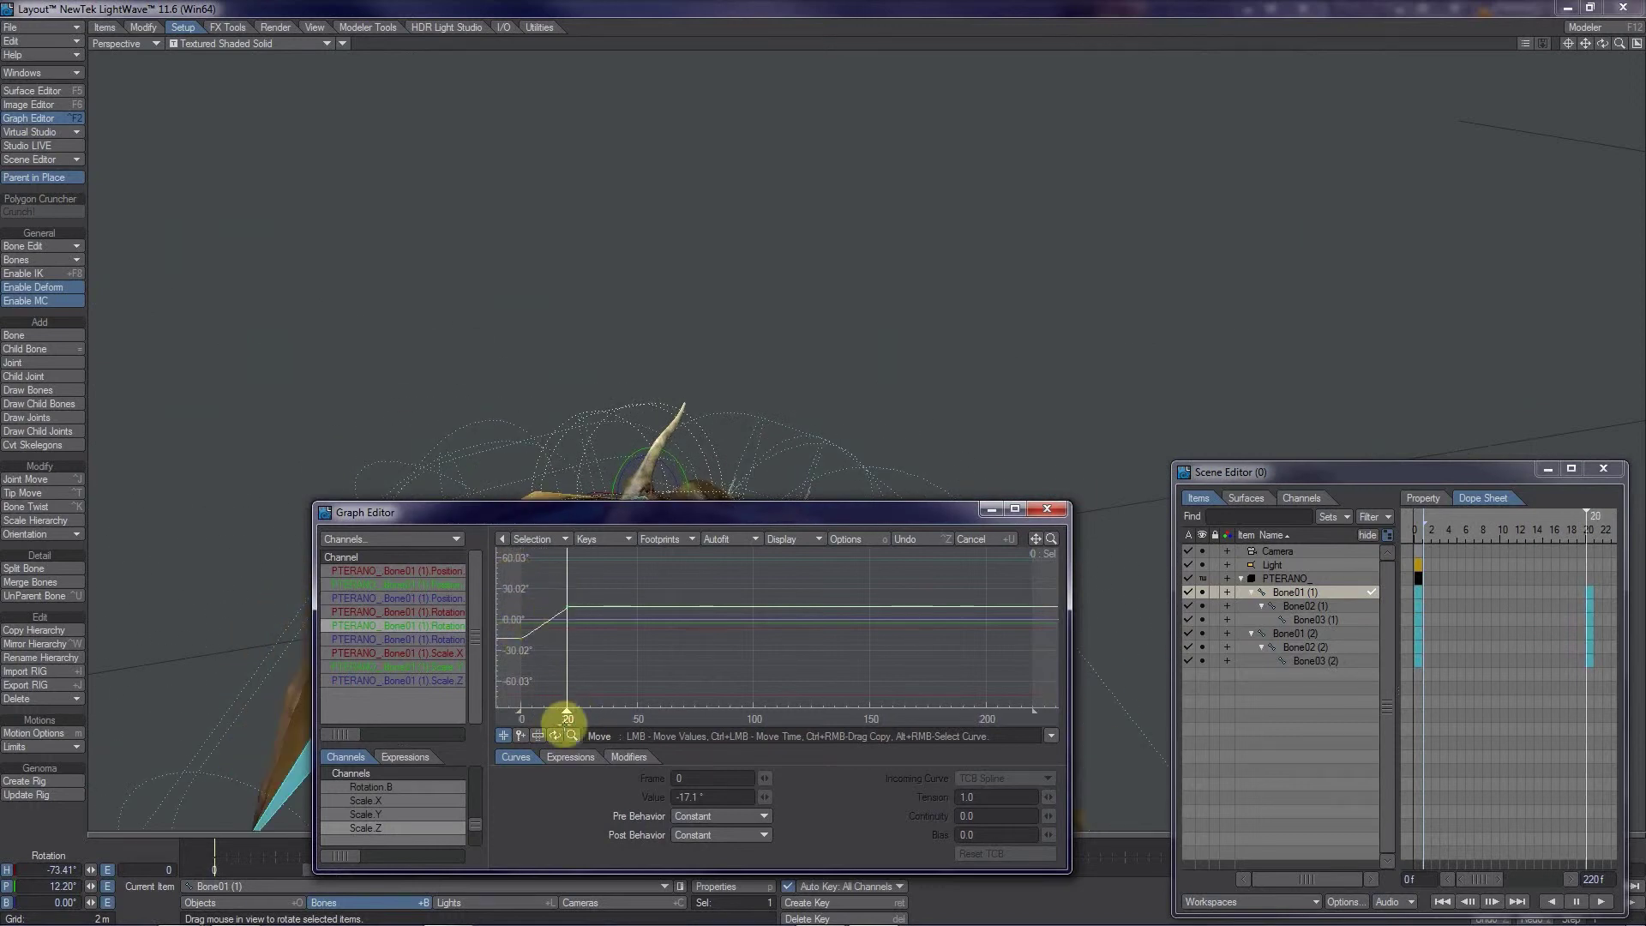
mouse_move(577, 735)
mouse_down()
mouse_move(518, 722)
mouse_move(534, 734)
mouse_up()
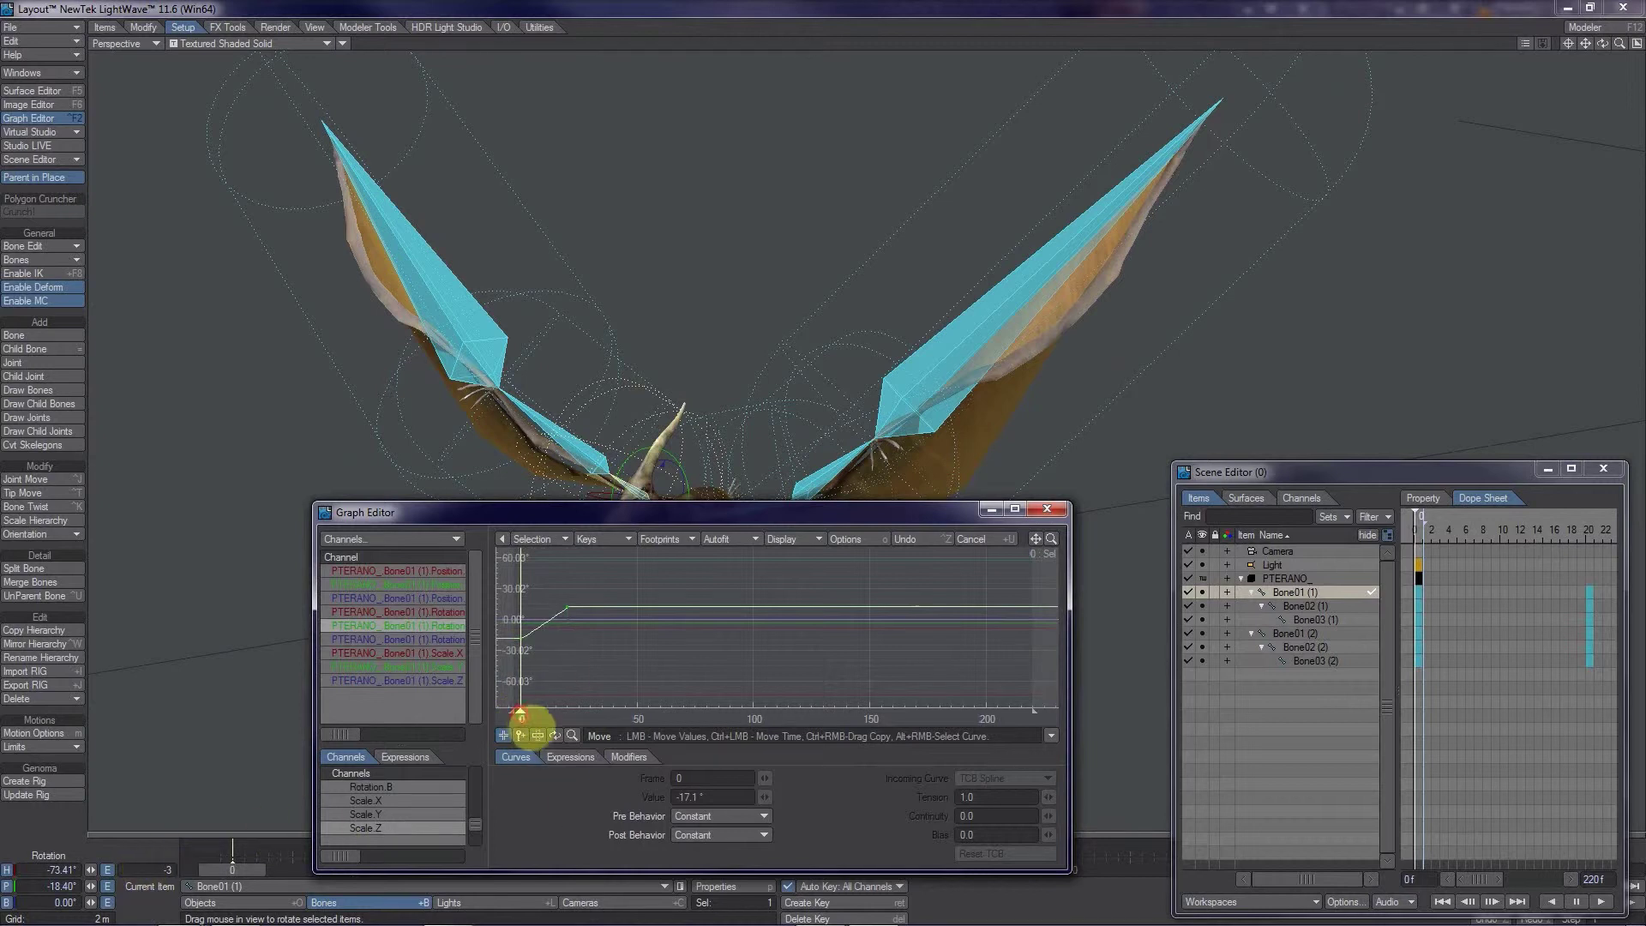
drag(523, 722, 514, 722)
click(149, 869)
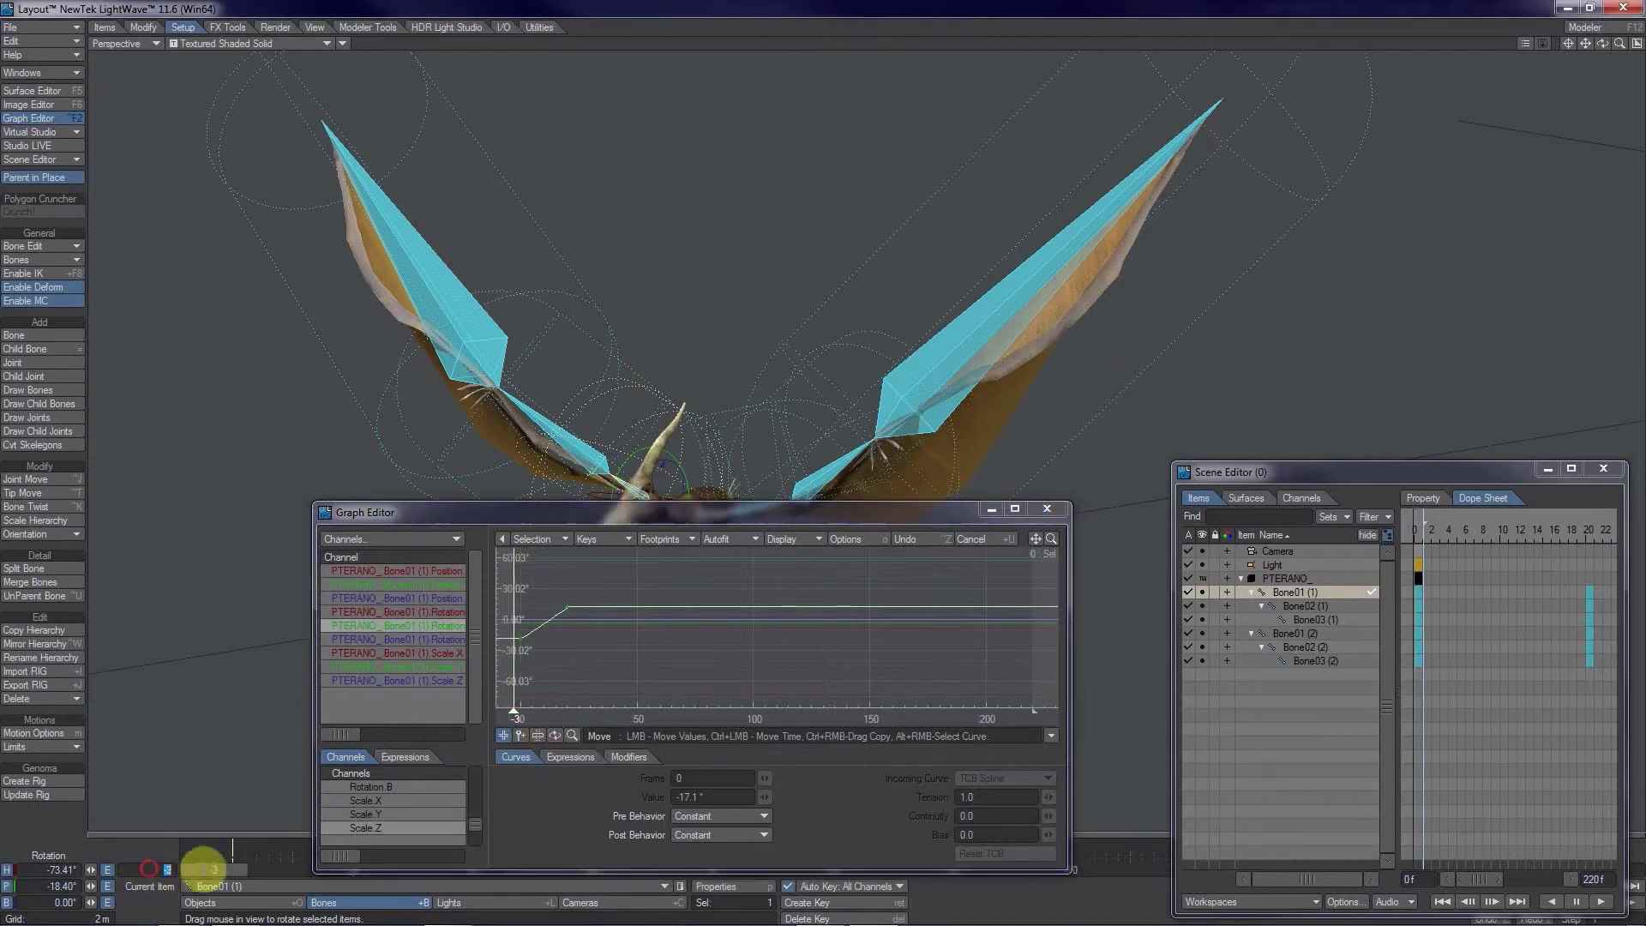
text(0)
key(Return)
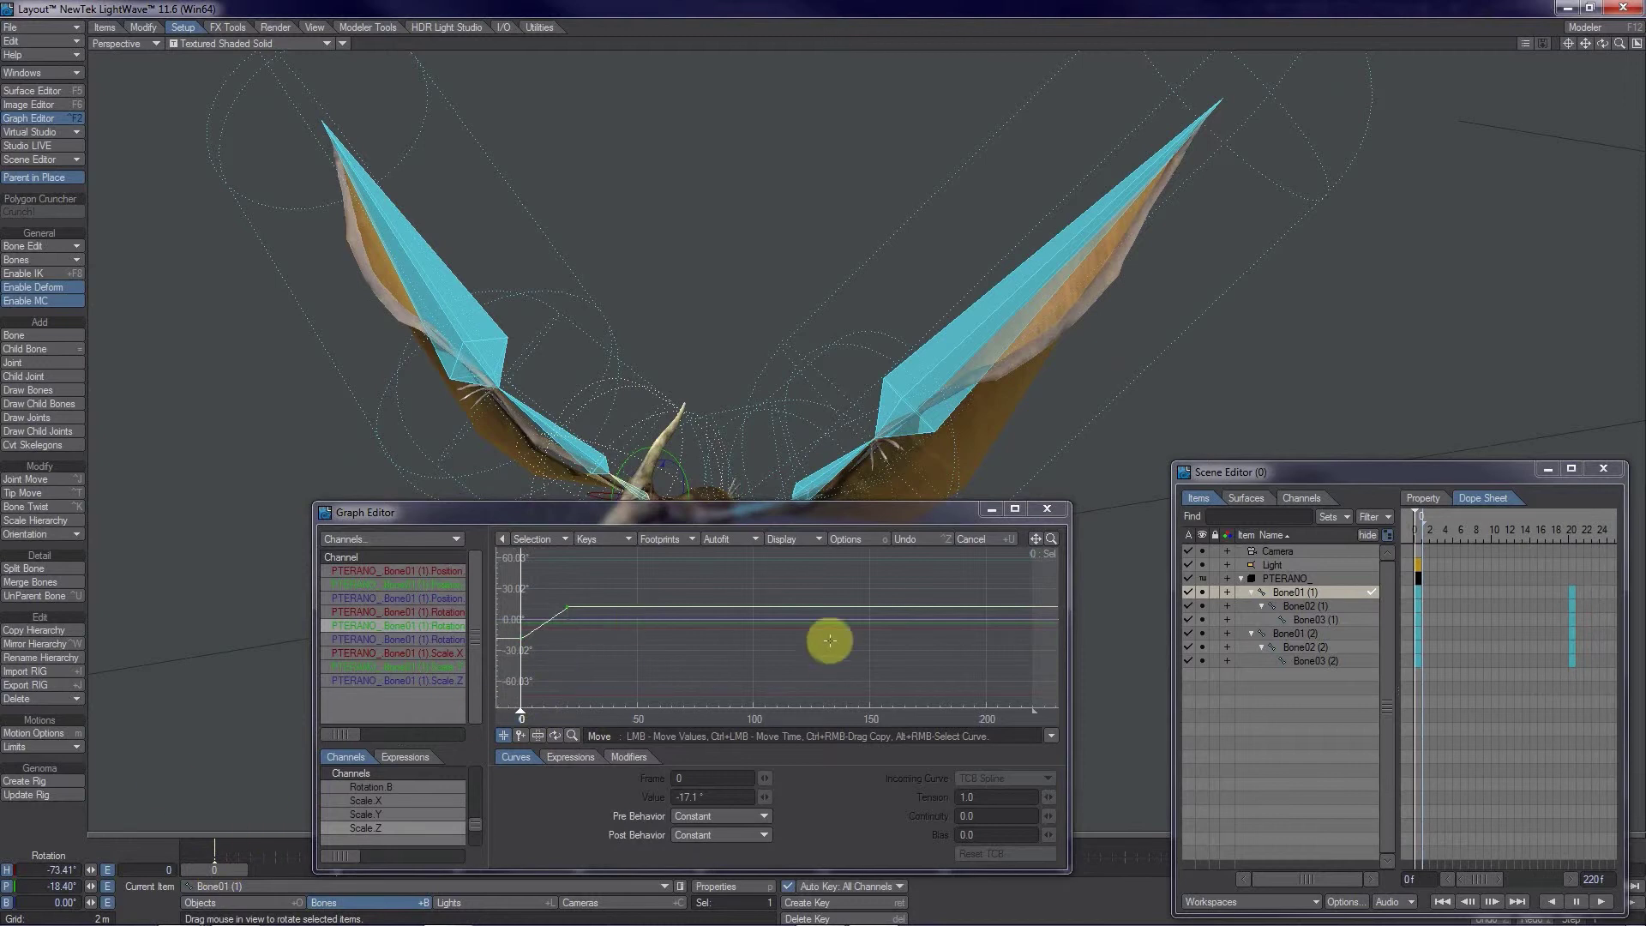
- Set the Bone01 (1) pitch curve's pre behavior to Repeat and its post behavior to Oscillate
drag(634, 511, 728, 577)
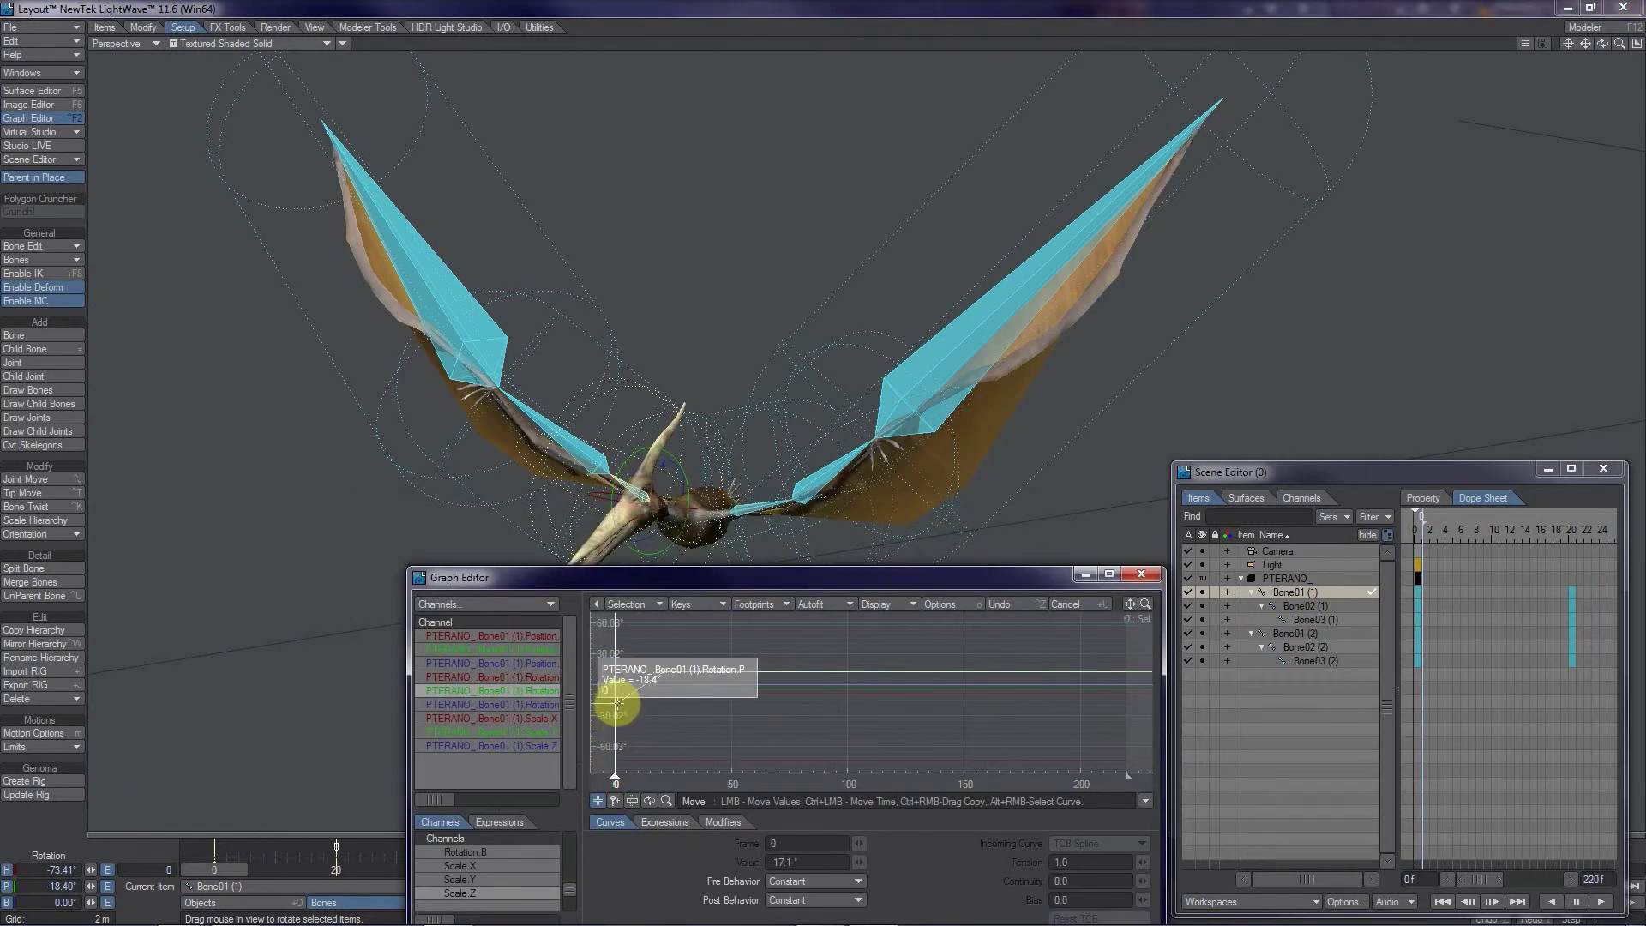
drag(789, 595, 767, 506)
click(780, 810)
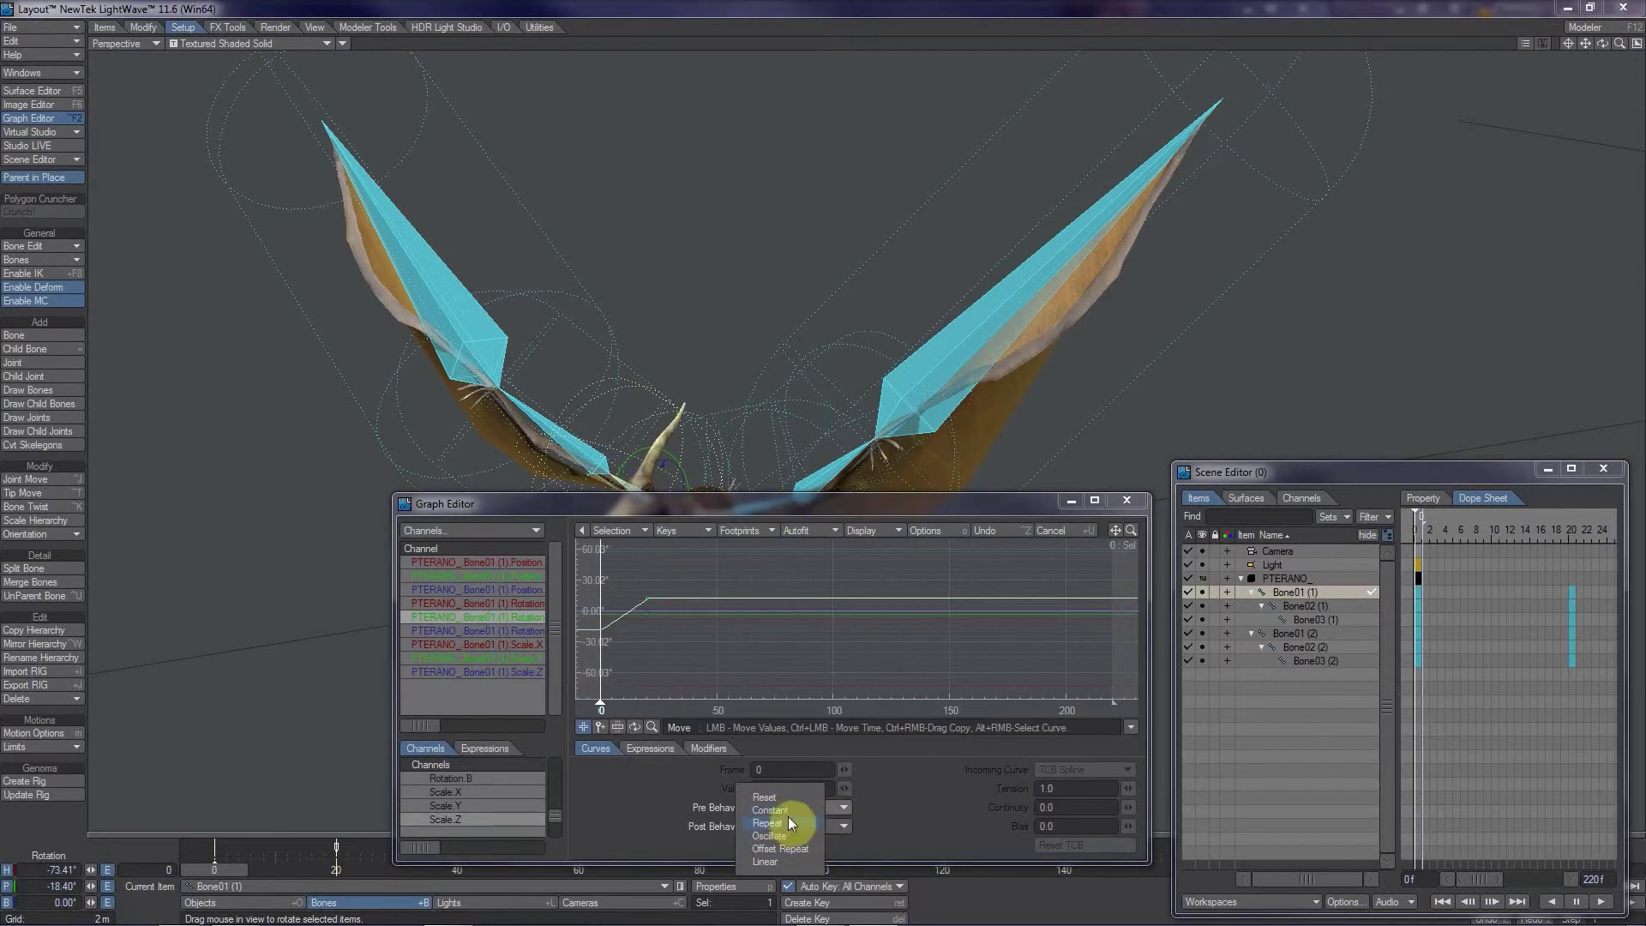
click(772, 823)
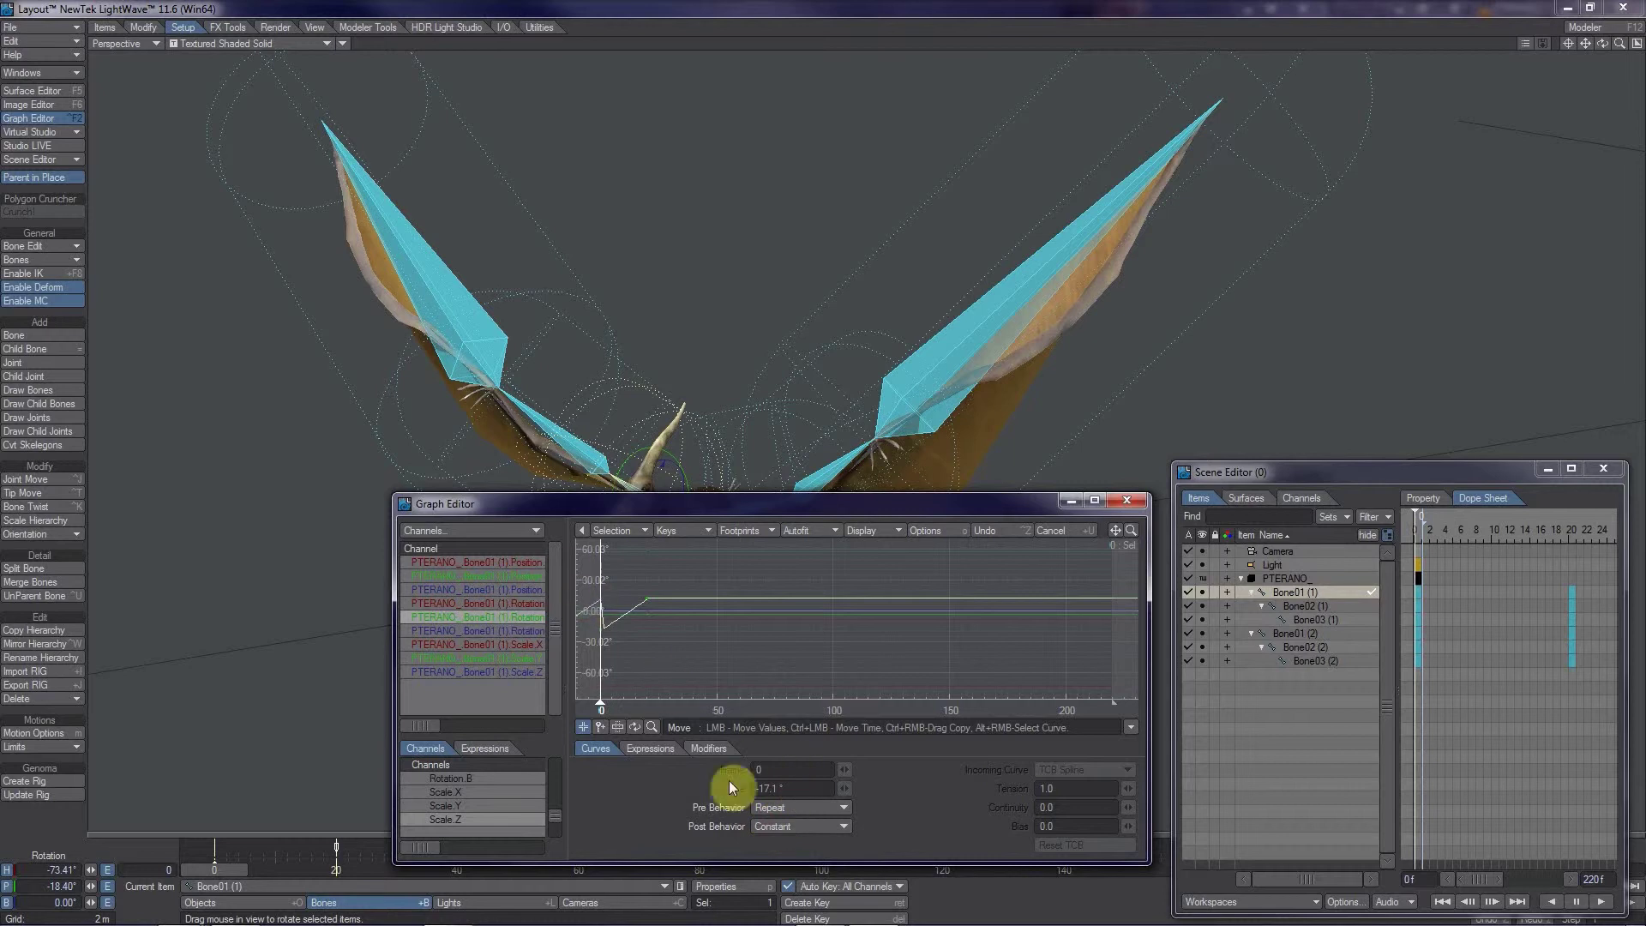
click(777, 827)
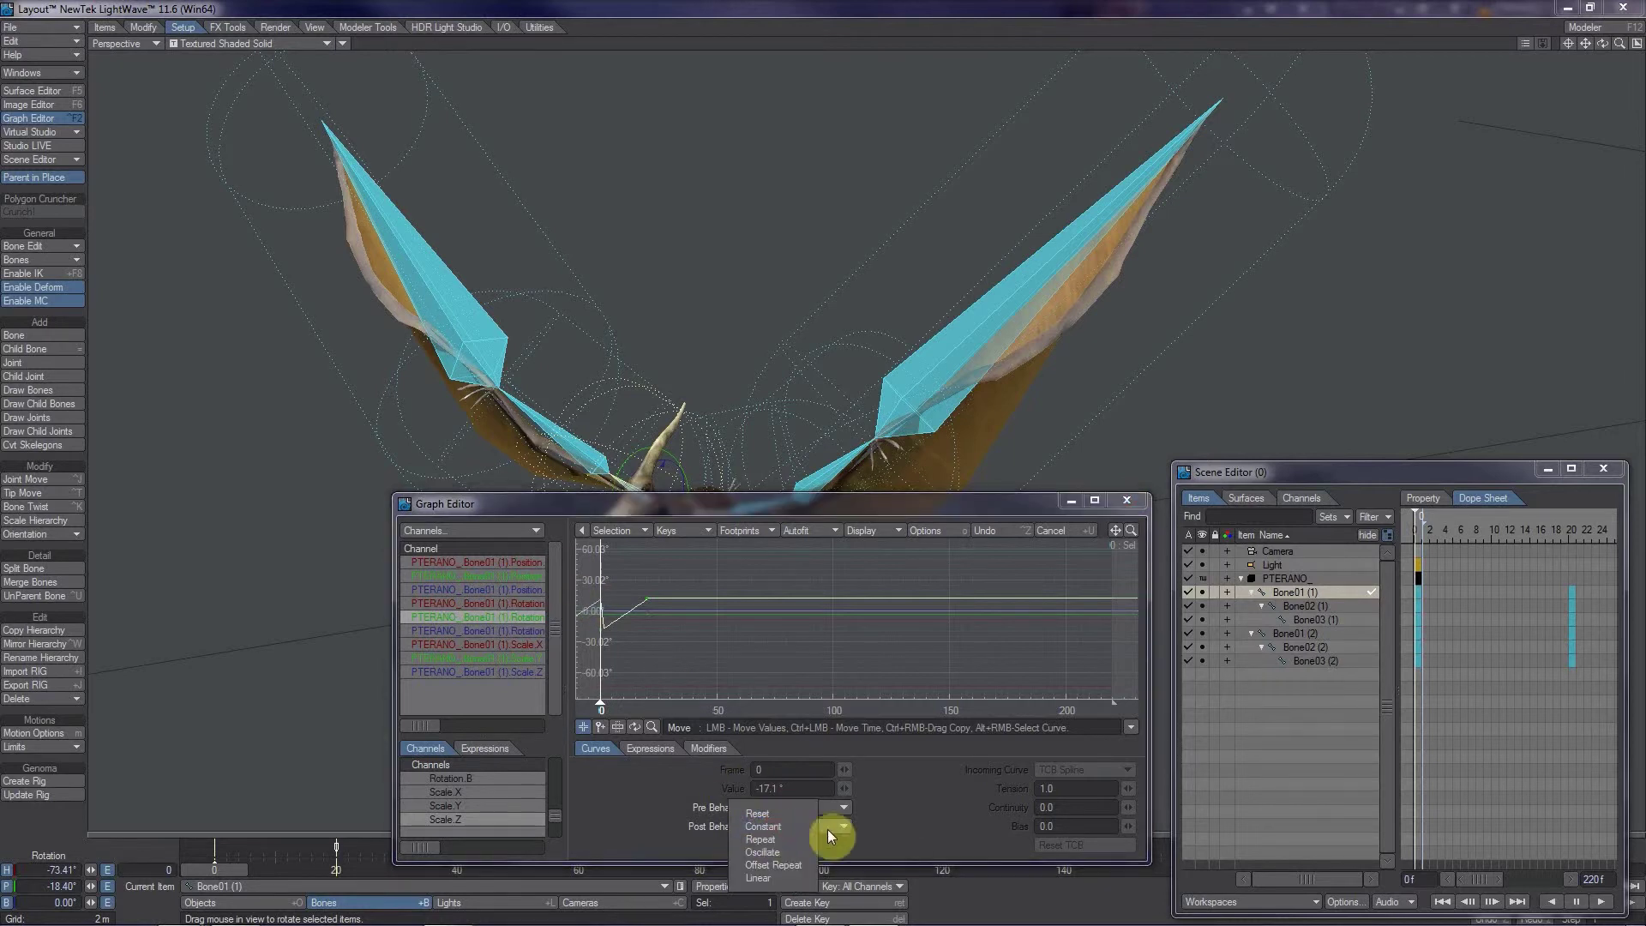
click(774, 851)
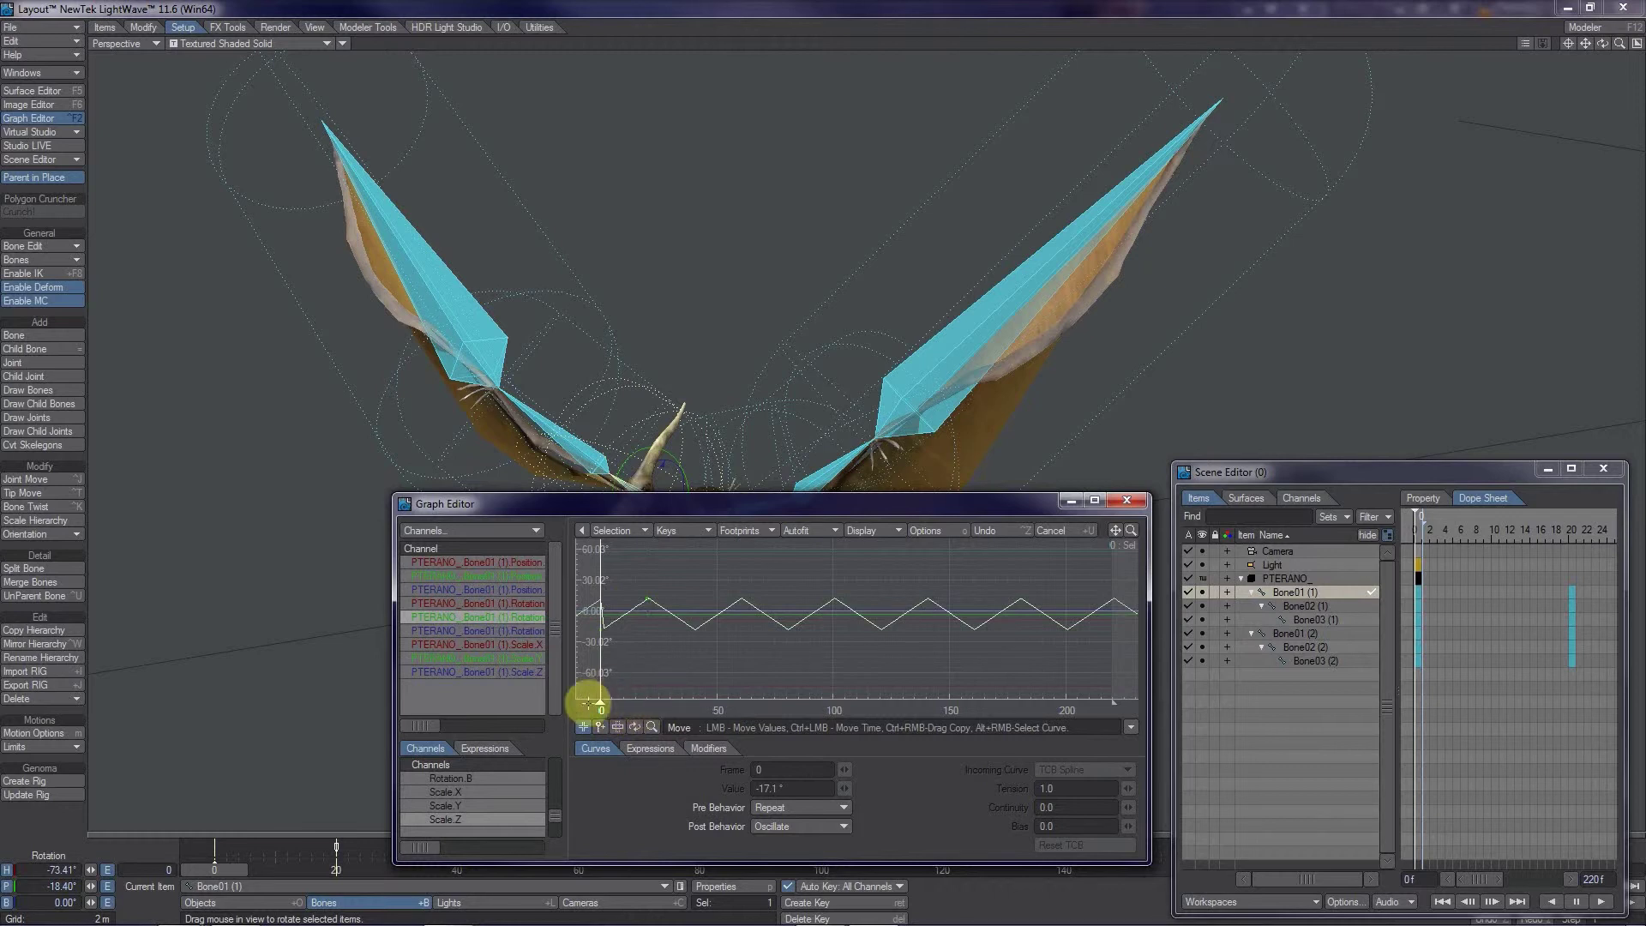
- Set the tension to 1.0 on the Bone01 (1) pitch curve's keys at frames 20 and 0
click(647, 598)
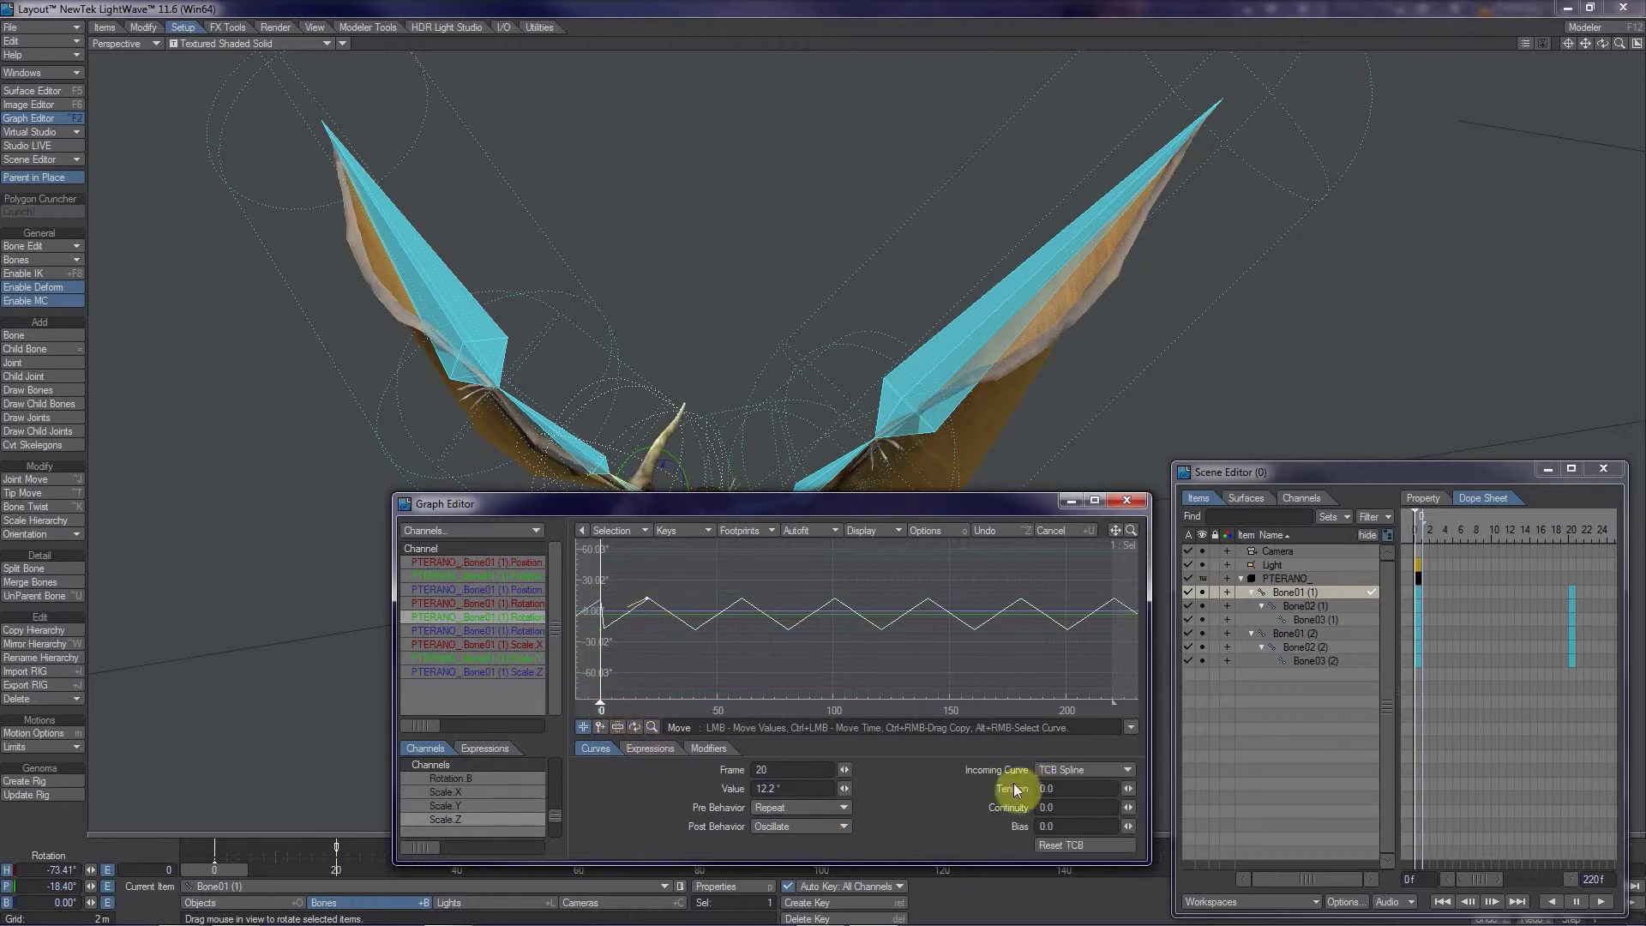
mouse_move(647, 602)
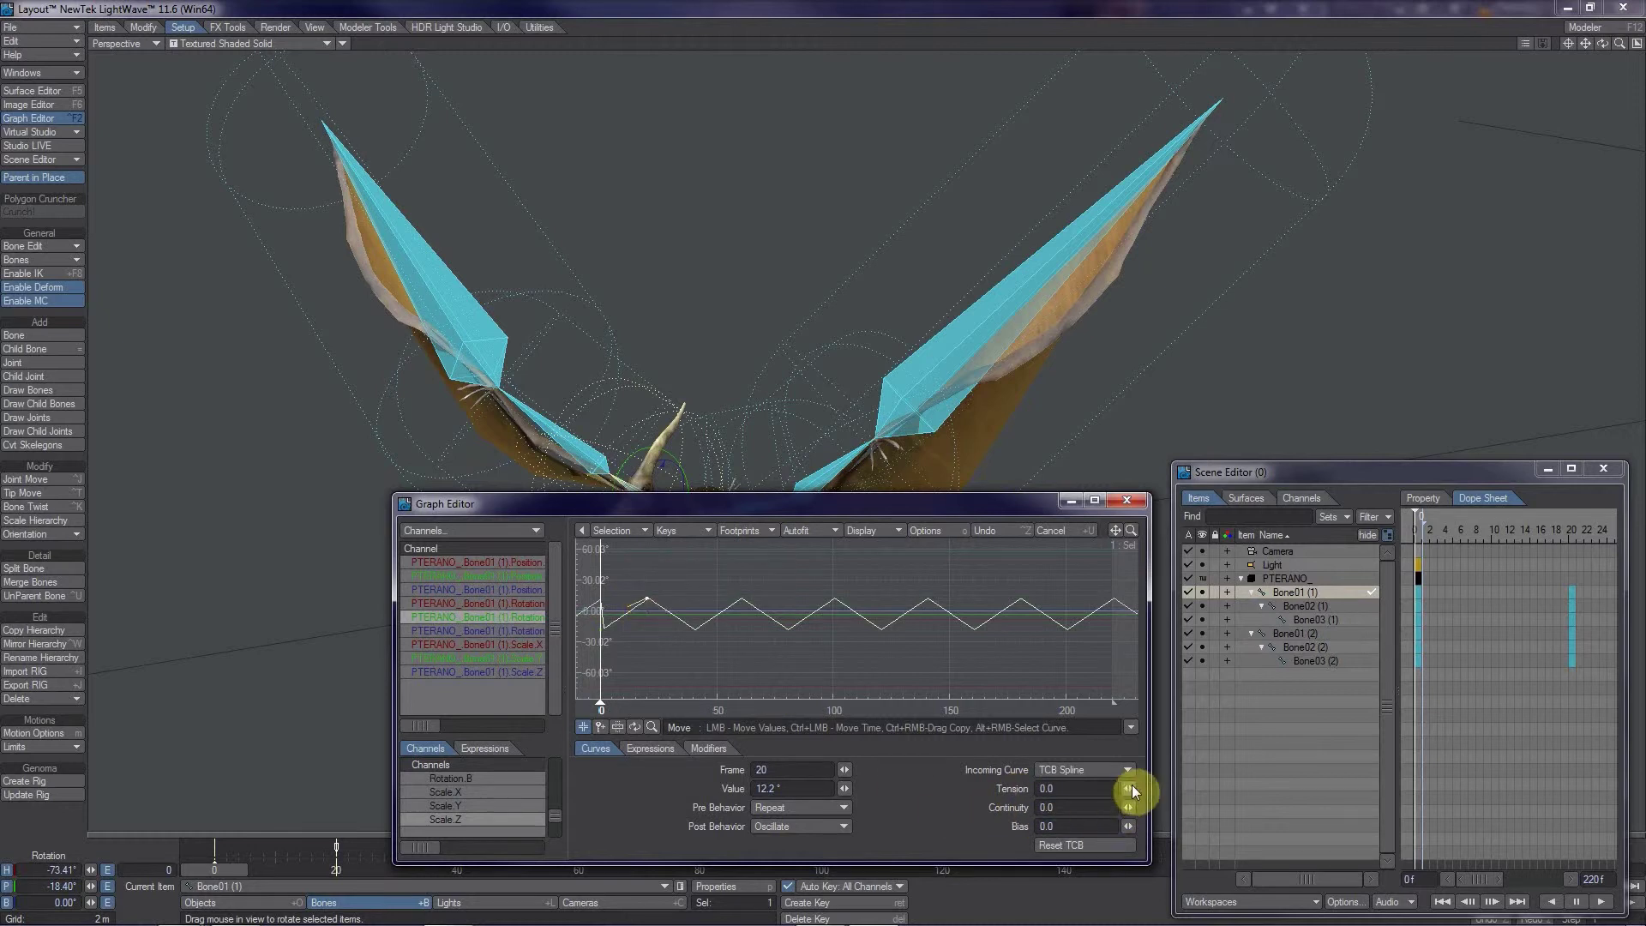
drag(1128, 788, 628, 176)
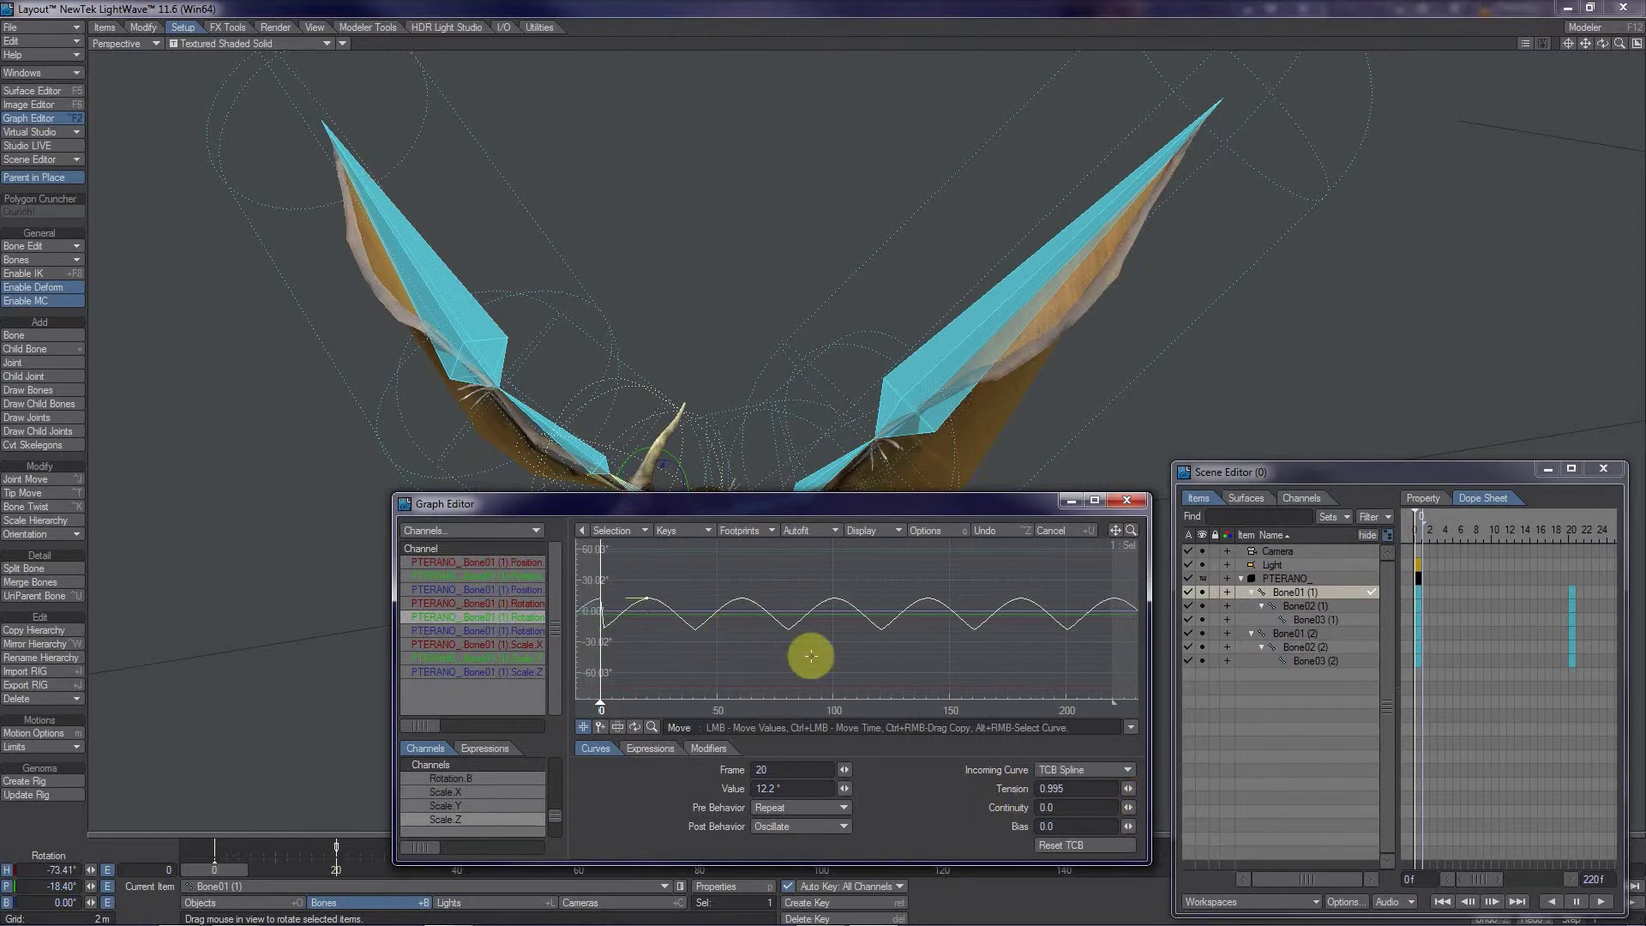
drag(1129, 788, 386, 184)
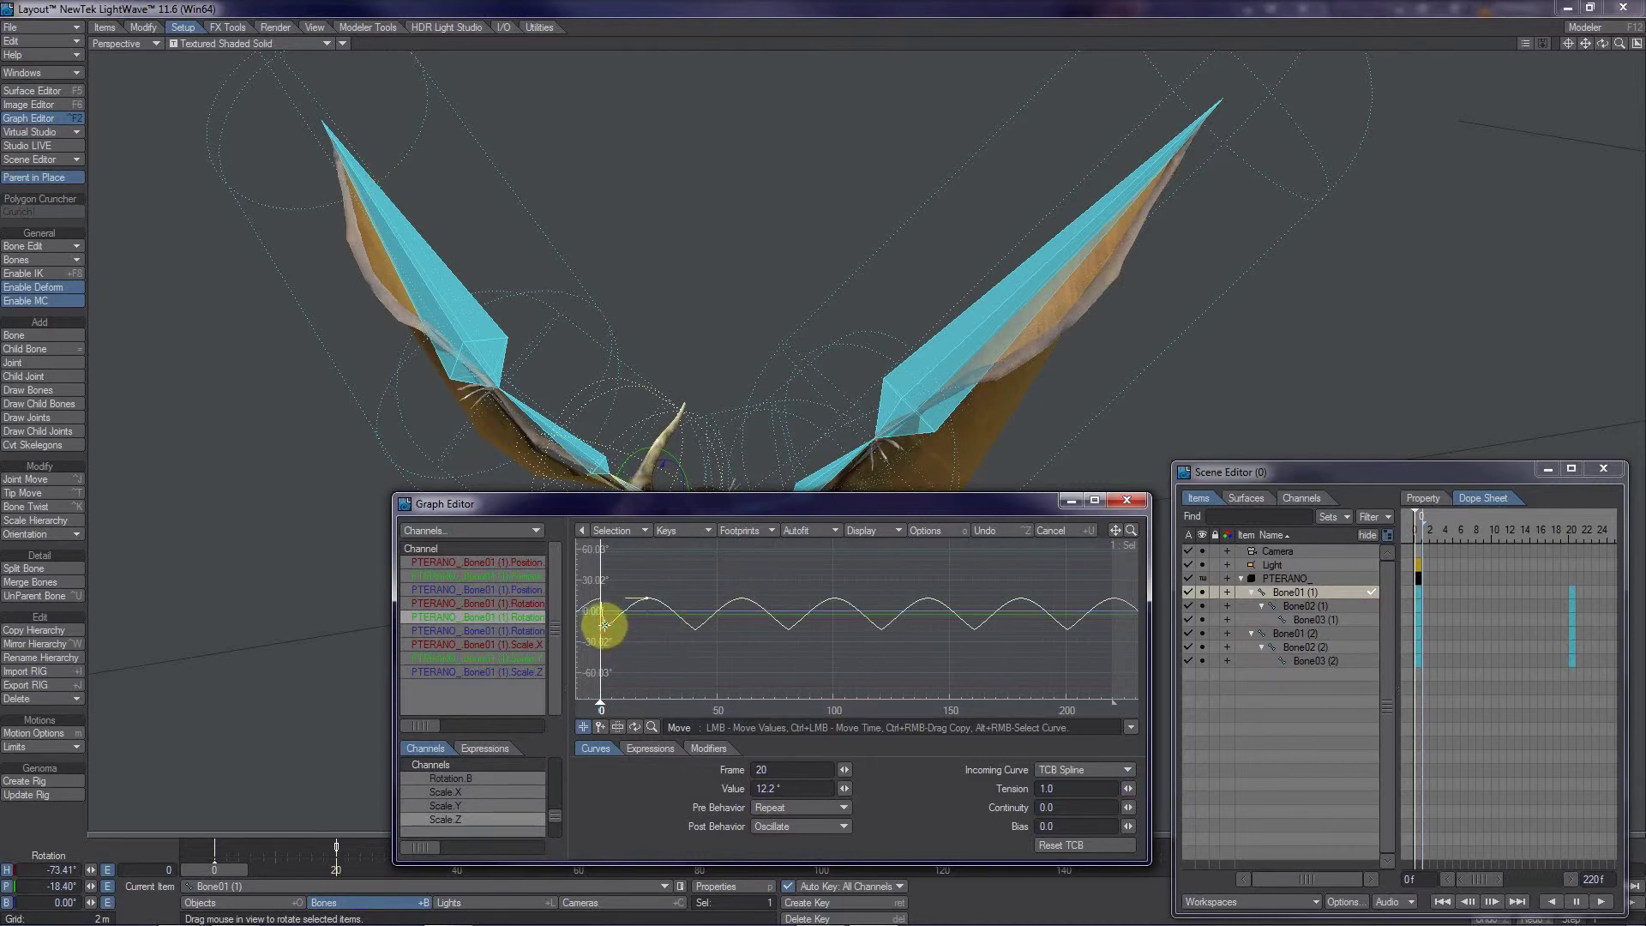
click(600, 631)
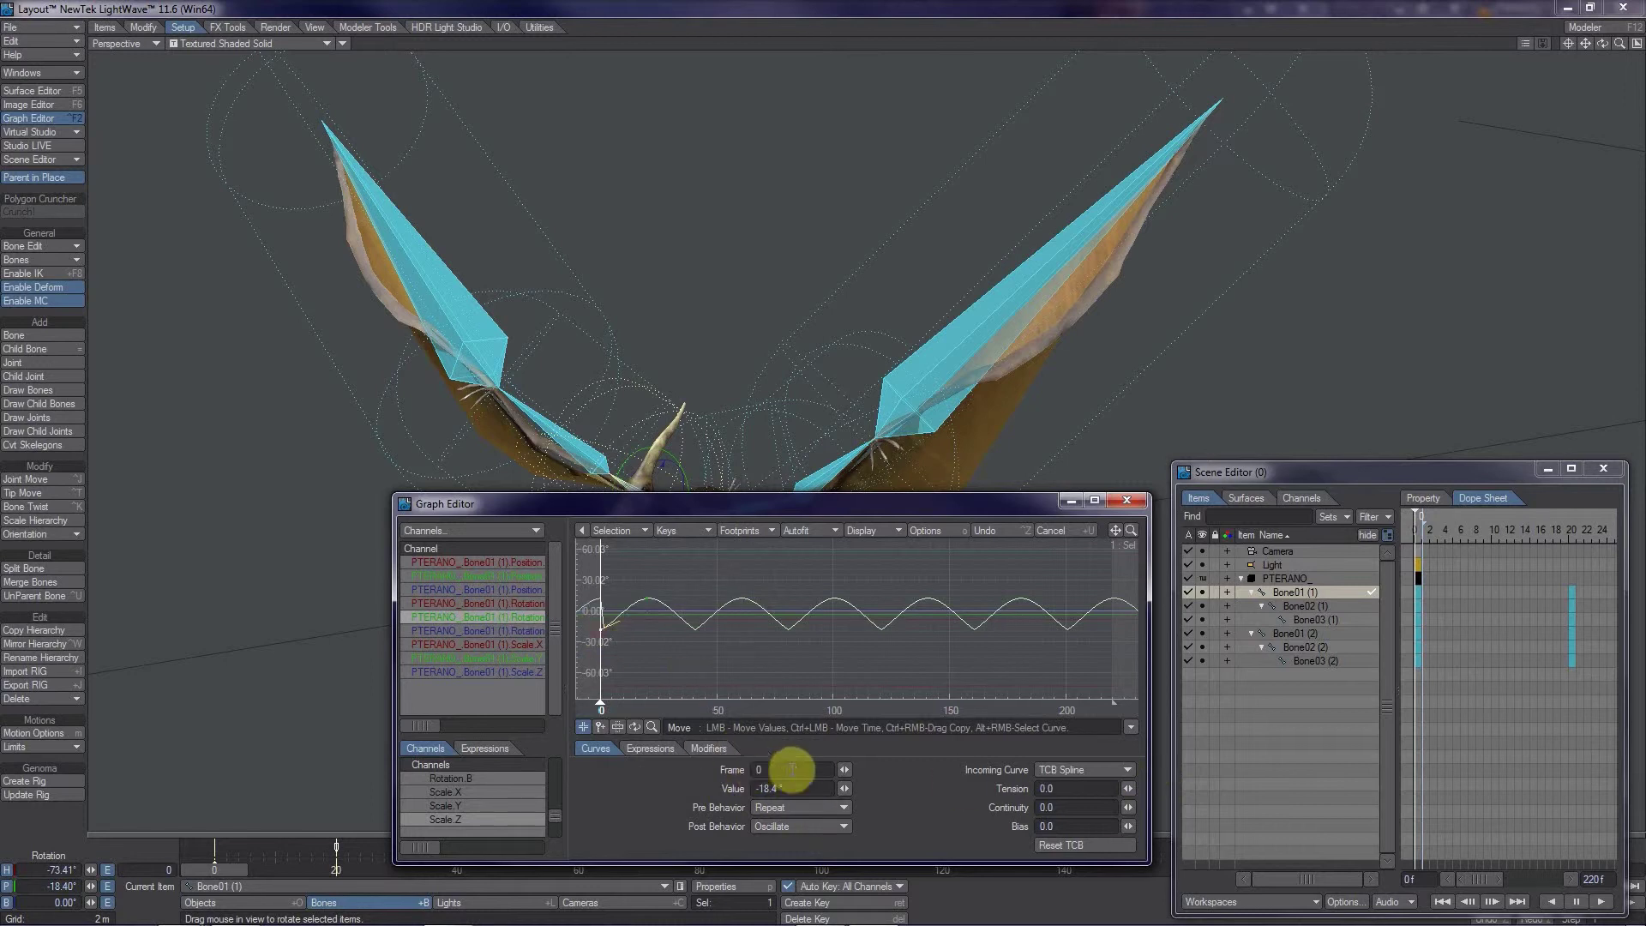
drag(1129, 790, 389, 186)
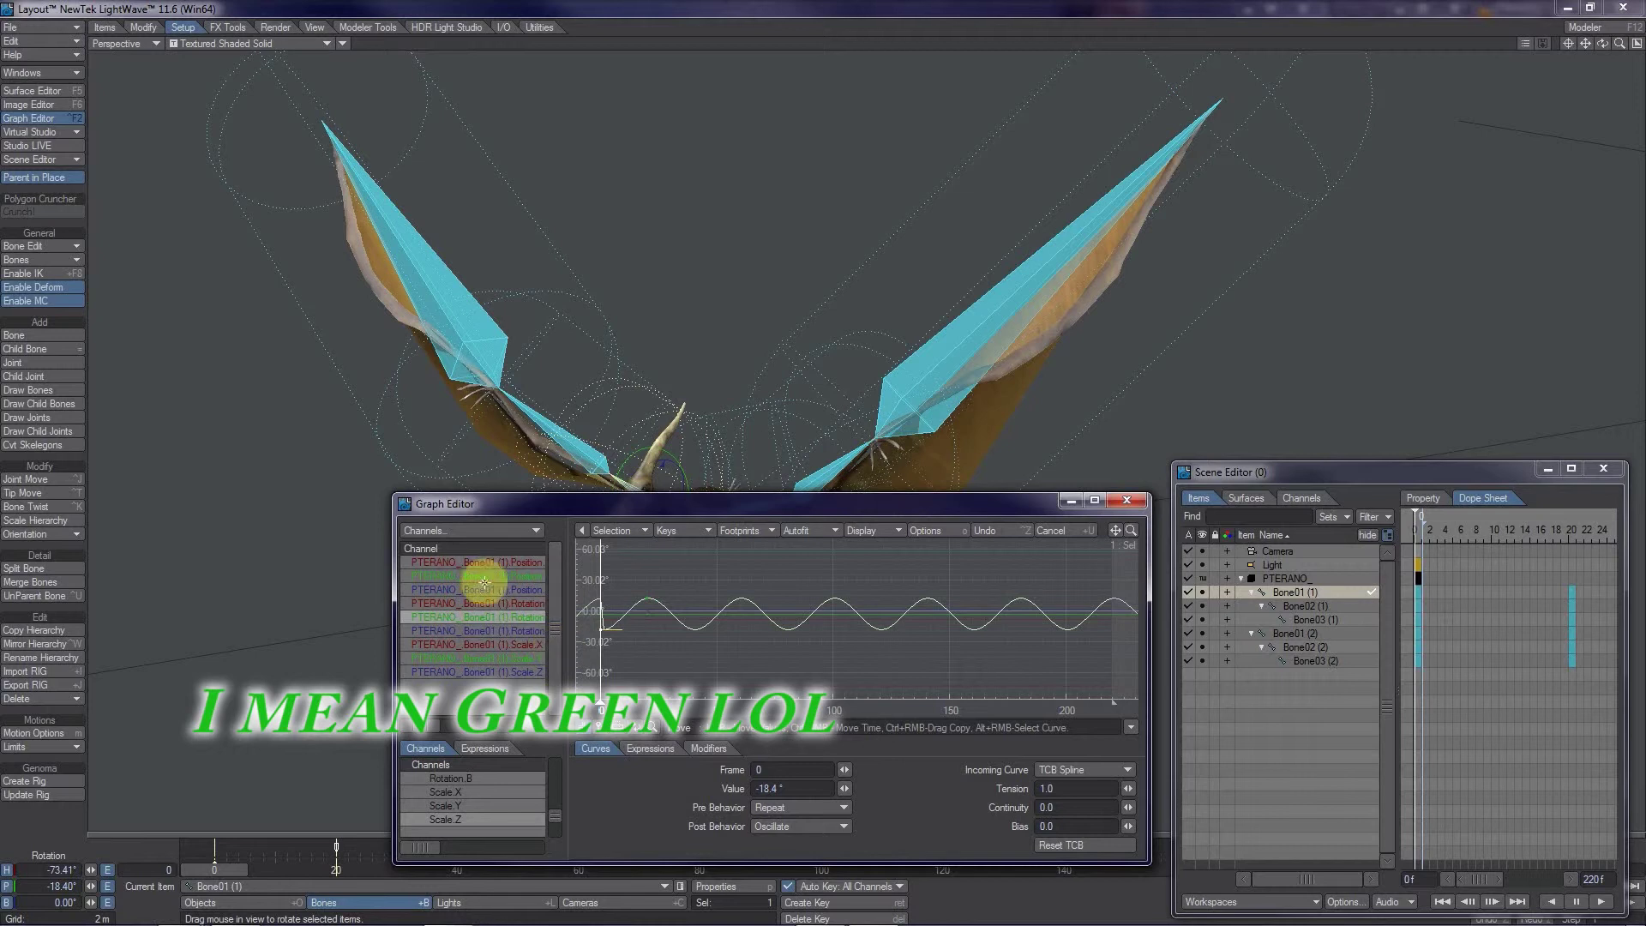
- Copy the Bone01 (1) pitch rotation channel and close the Graph Editor
right_click(473, 616)
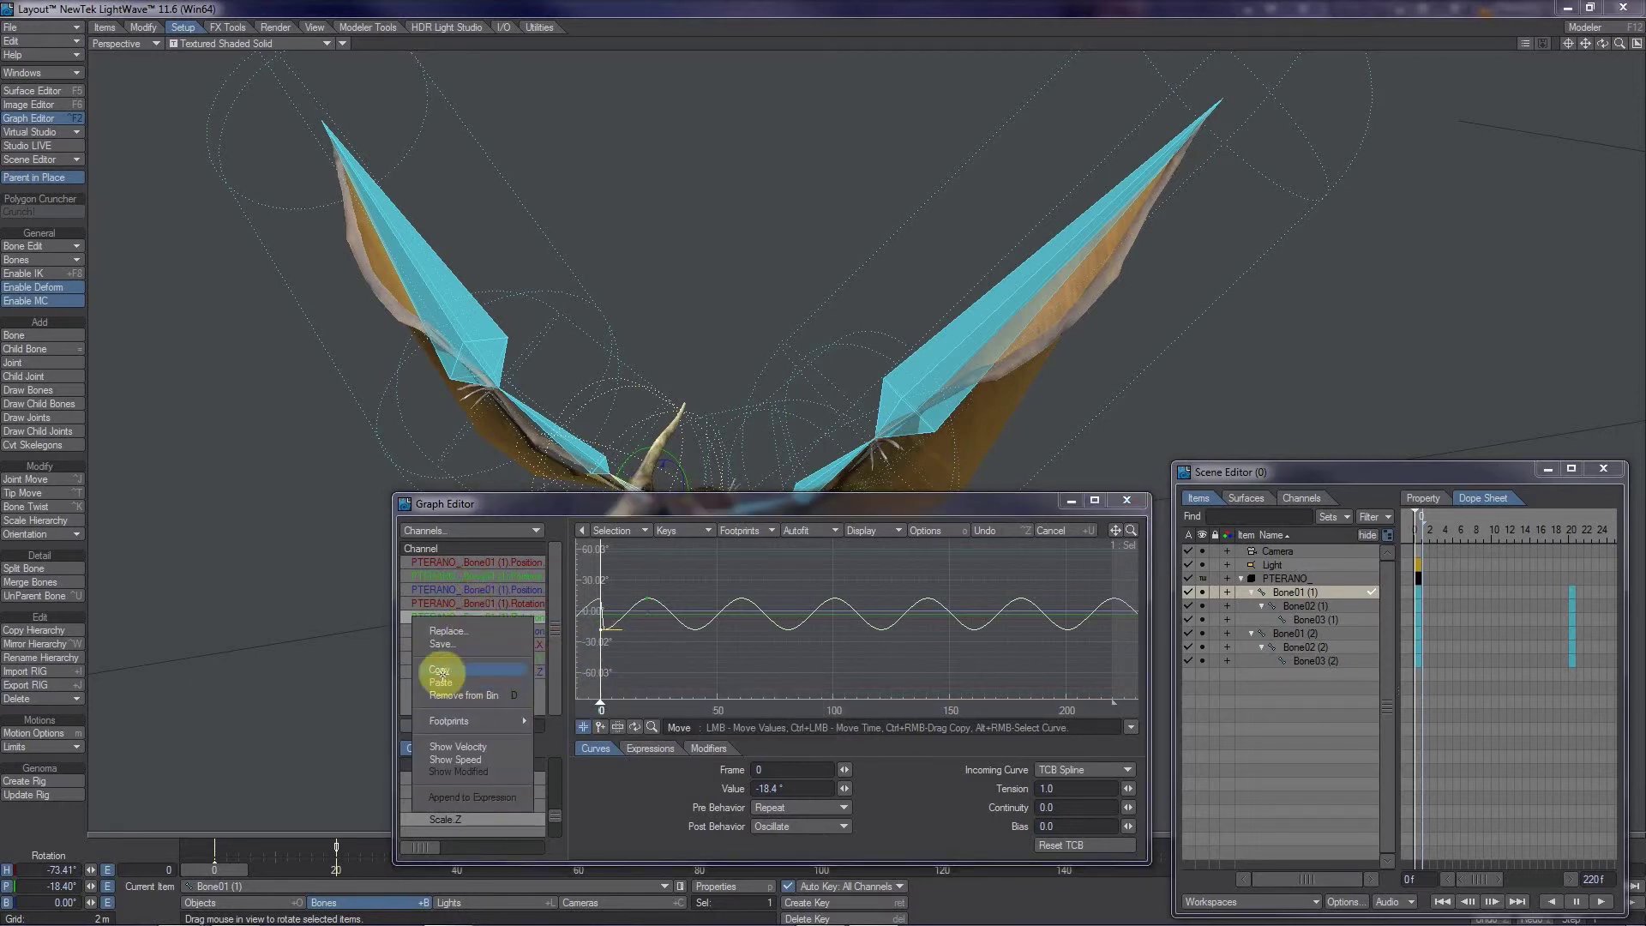
click(439, 669)
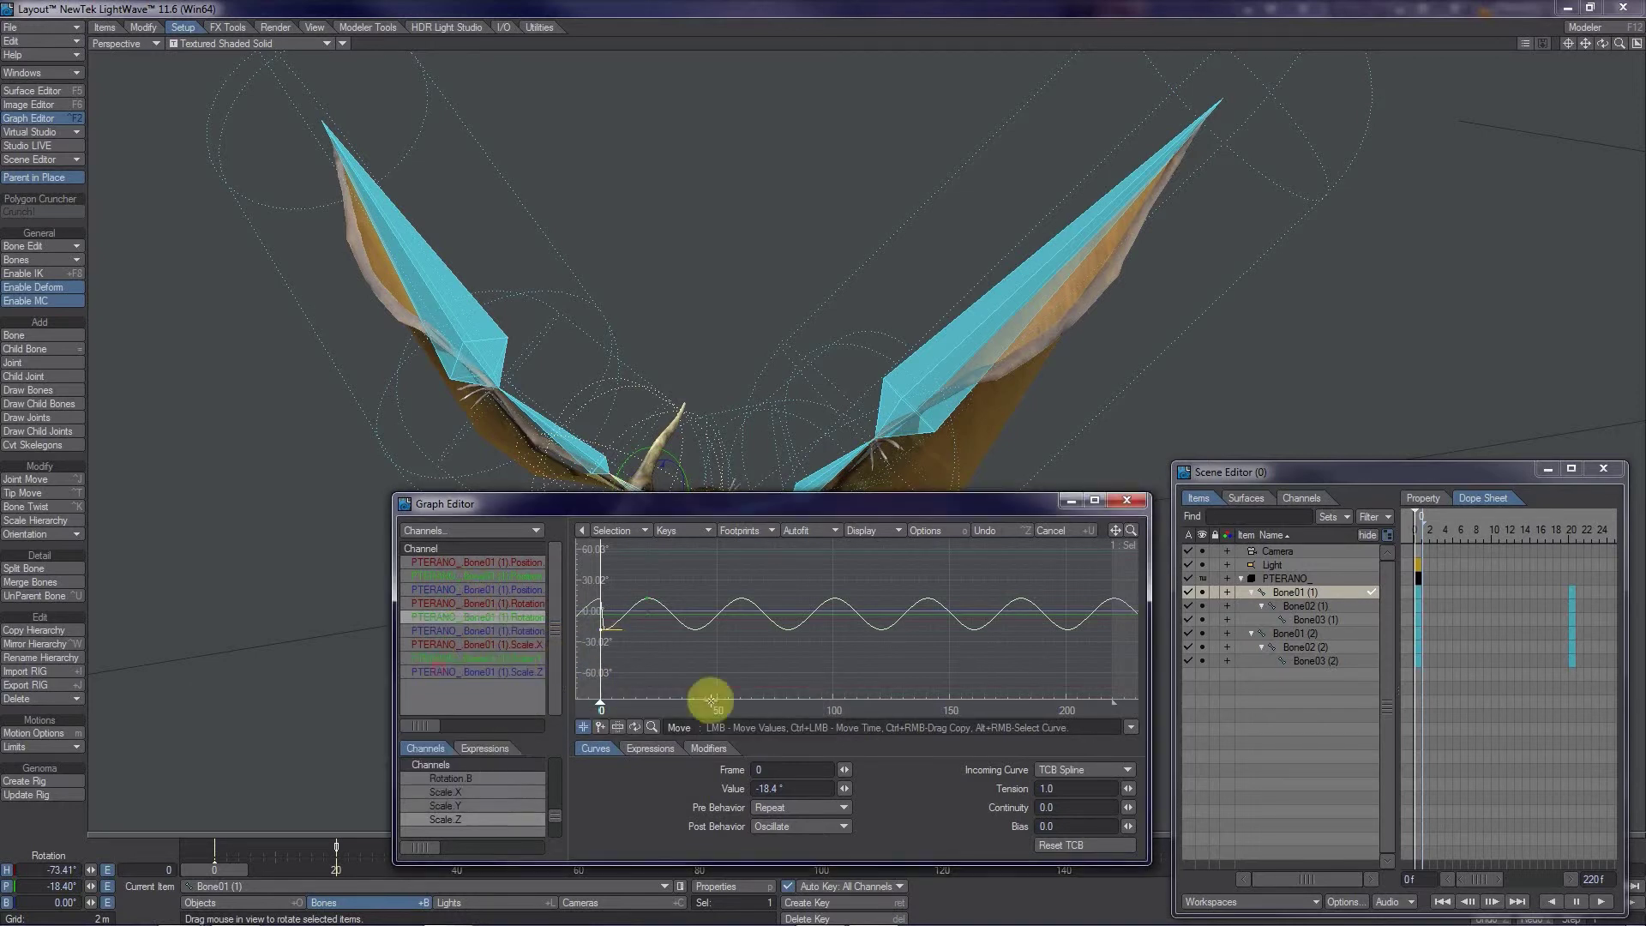
click(1133, 505)
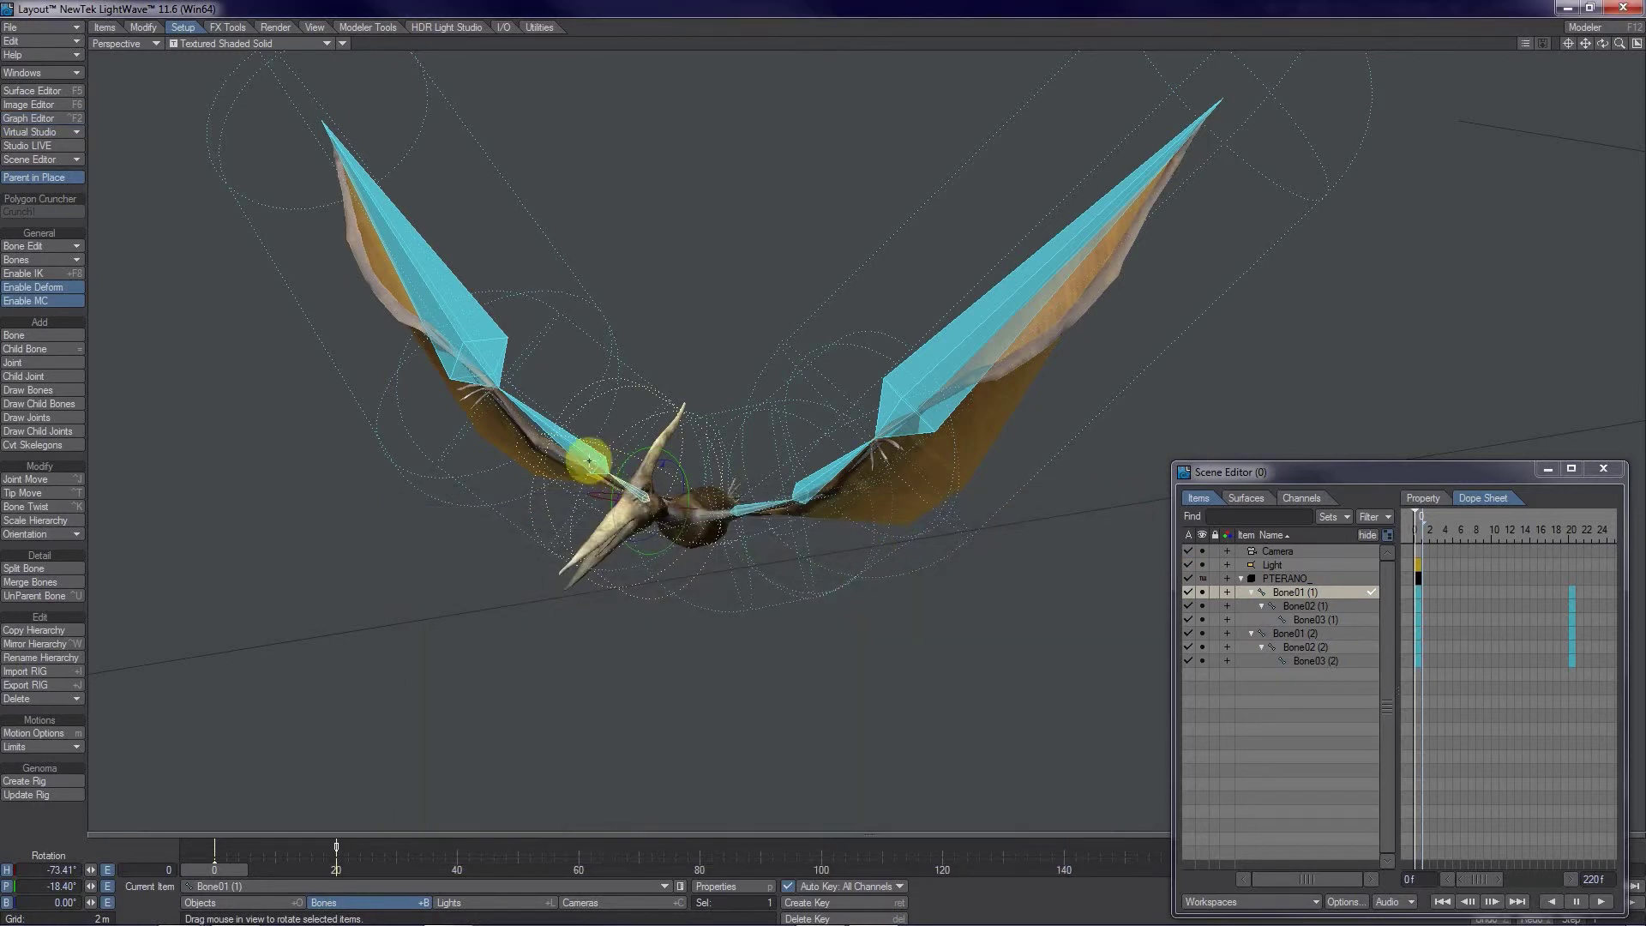
- Paste the copied pitch curve onto the pitch rotation channel of Bone02 (1)
click(604, 504)
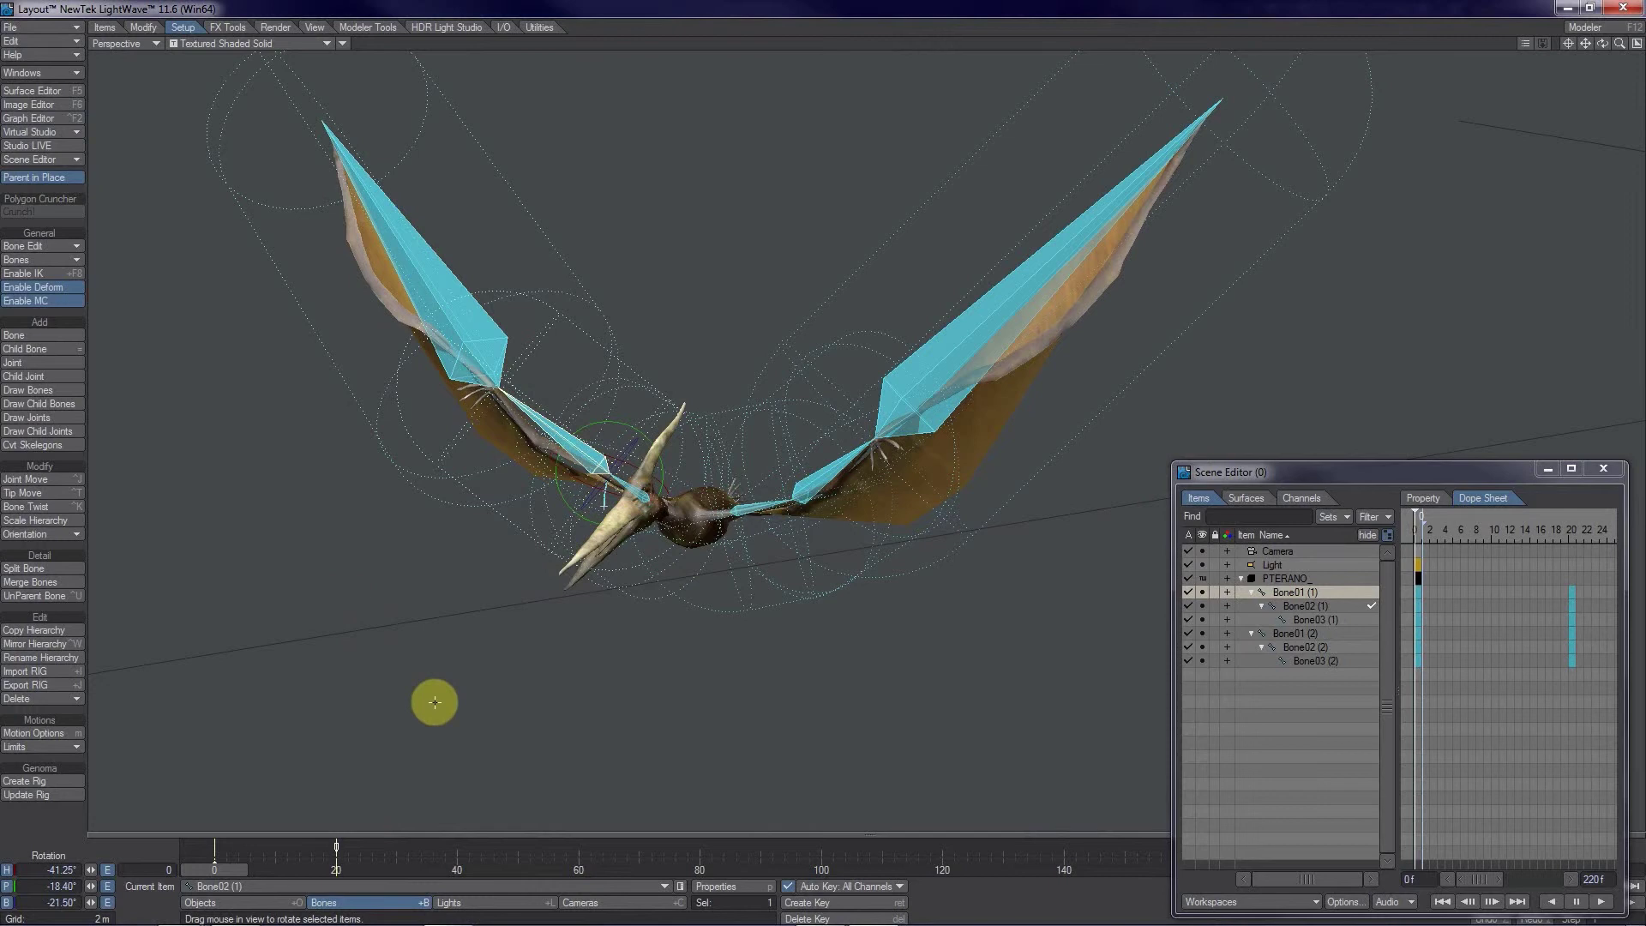
click(1295, 593)
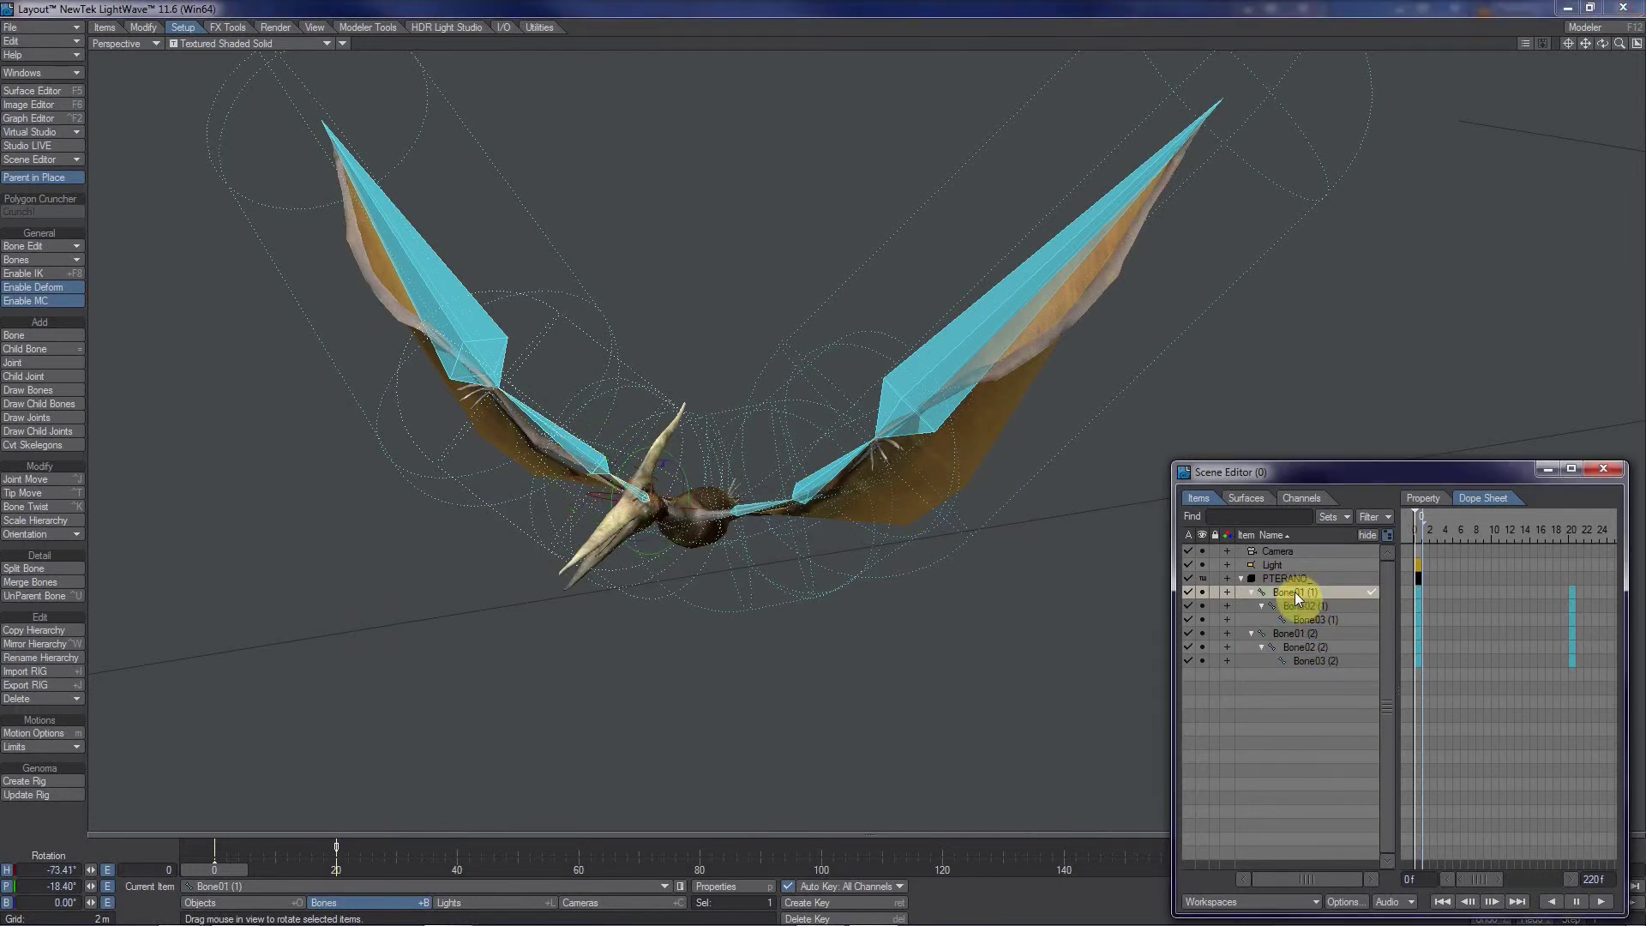
click(1299, 607)
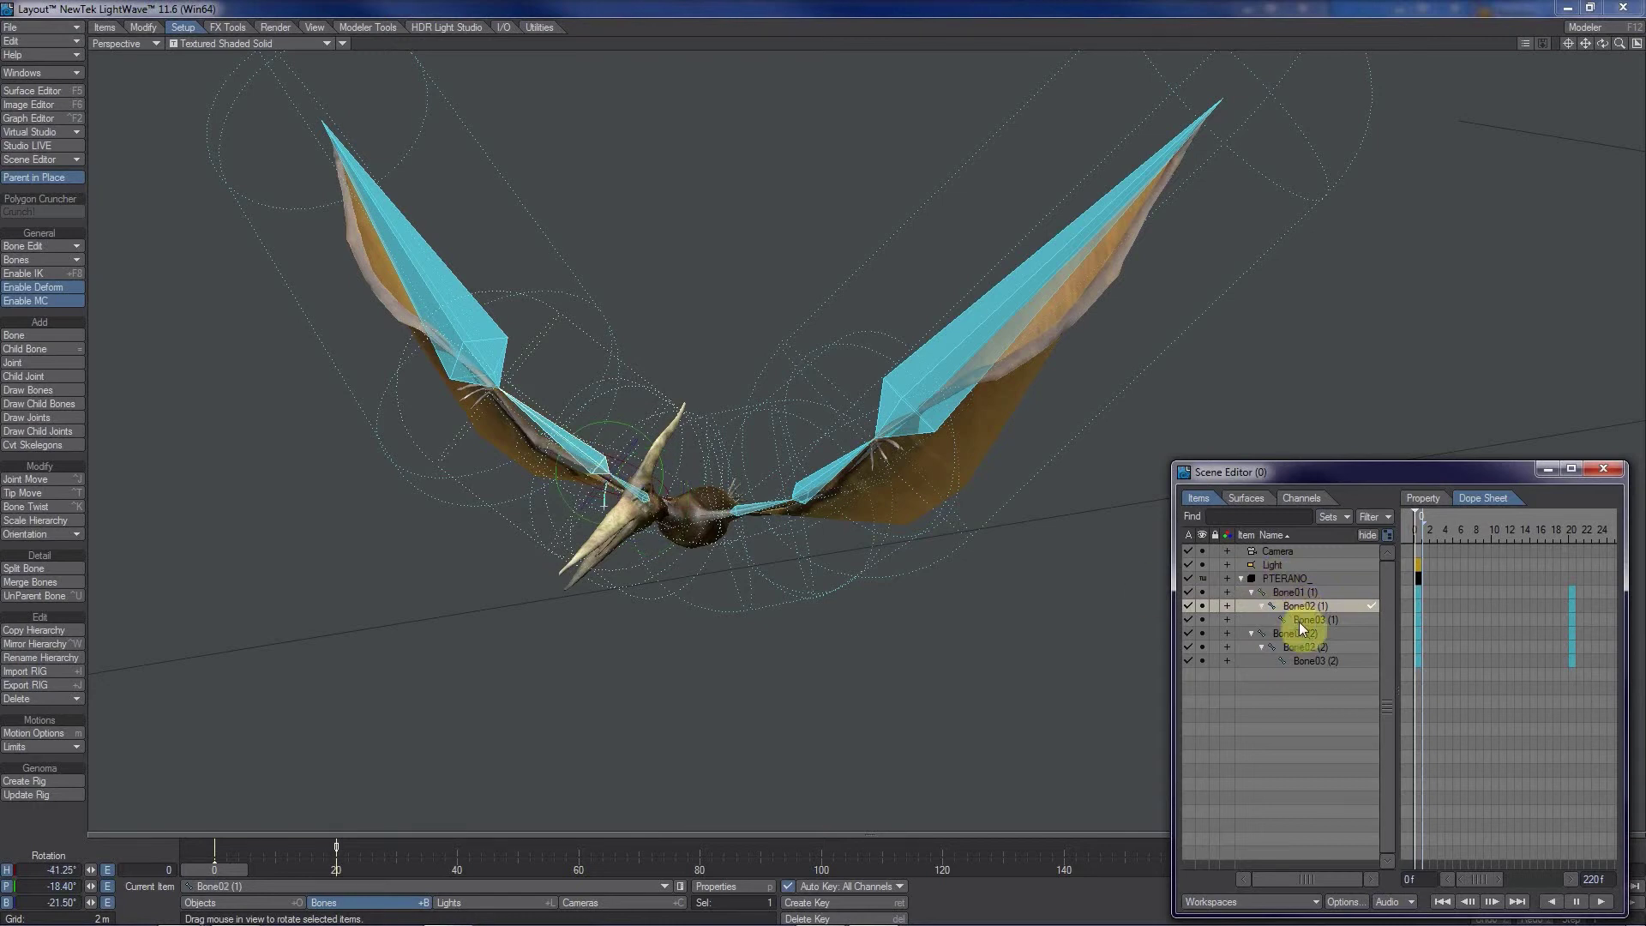
click(107, 886)
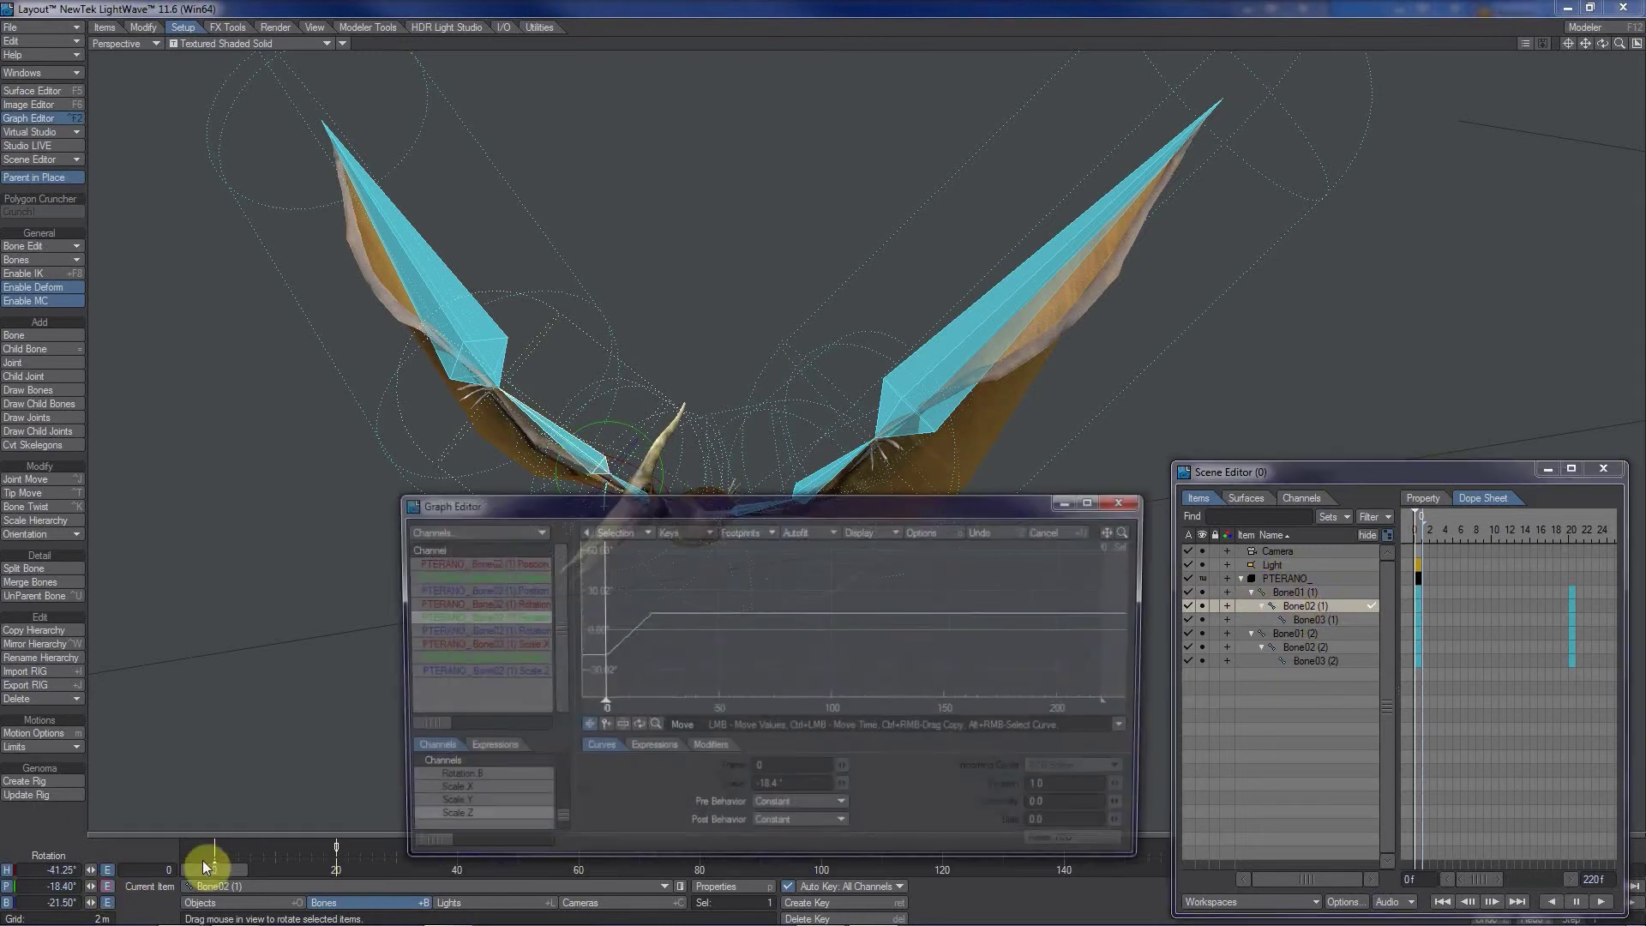
right_click(460, 616)
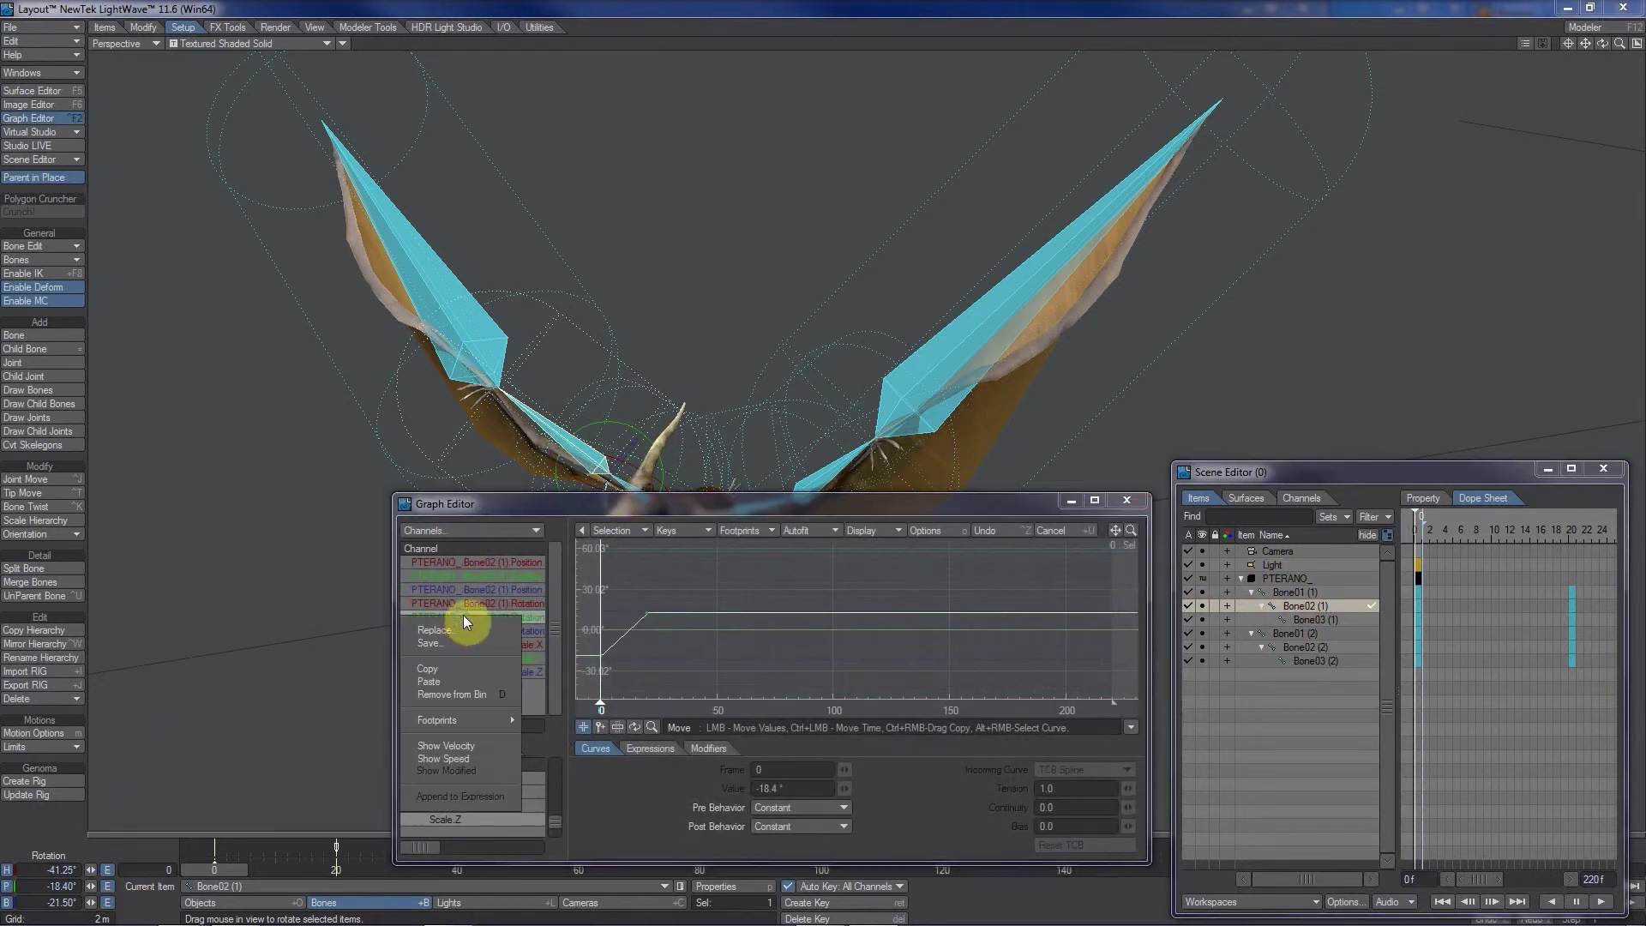
click(446, 681)
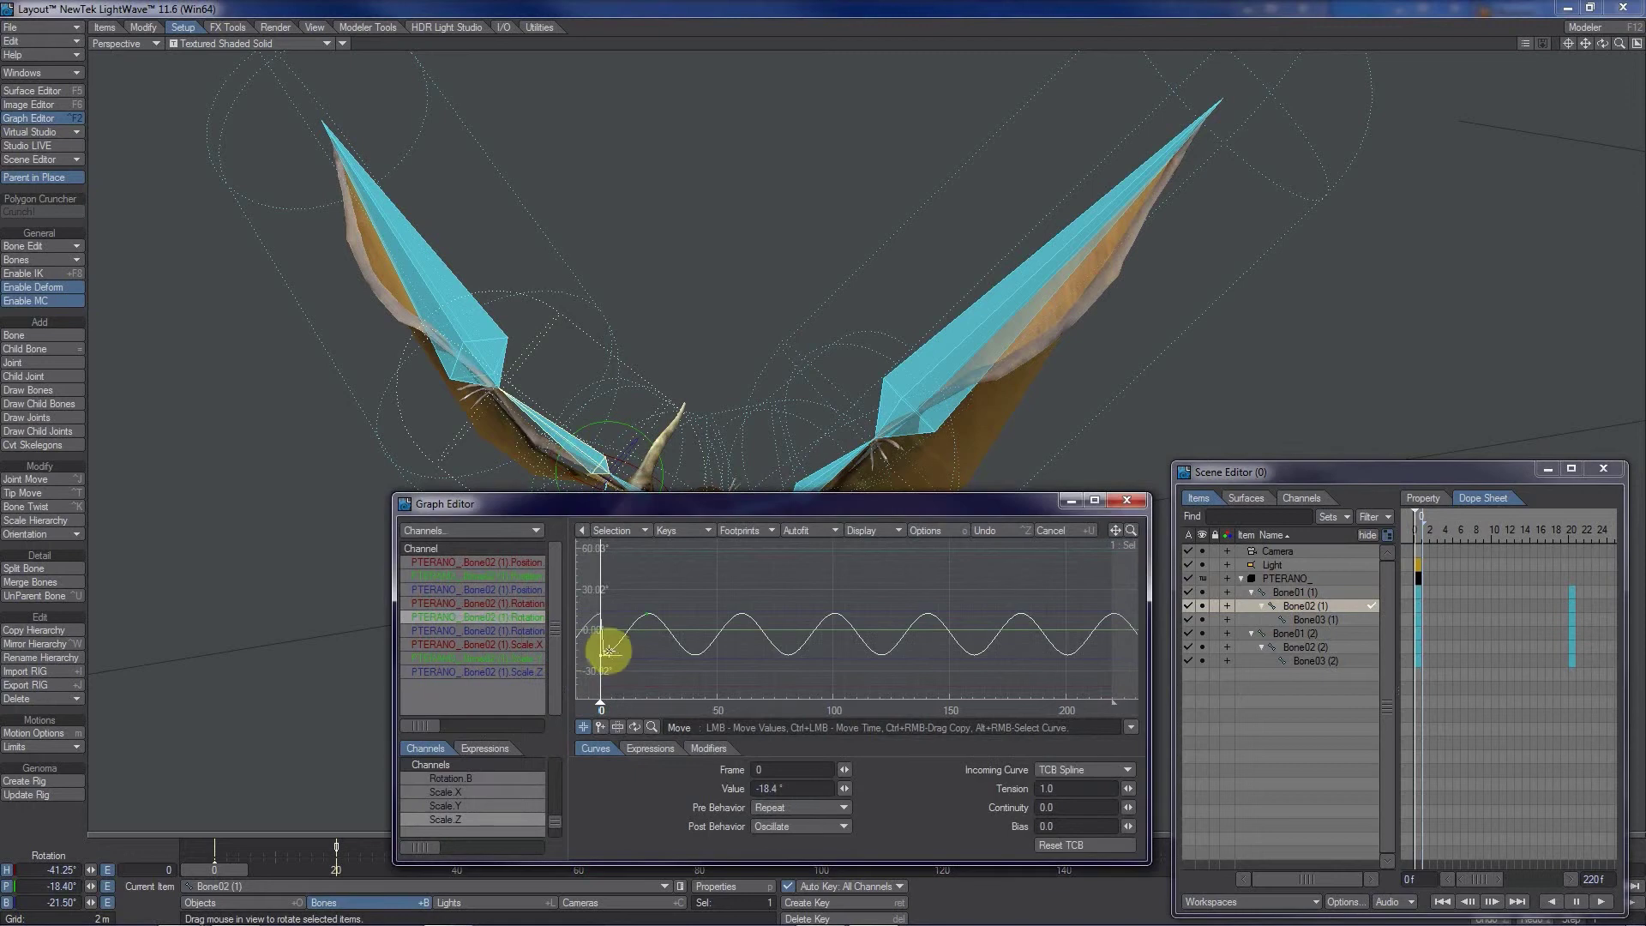
- Paste the copied pitch curve onto the pitch rotation channel of Bone03 (1)
click(1312, 620)
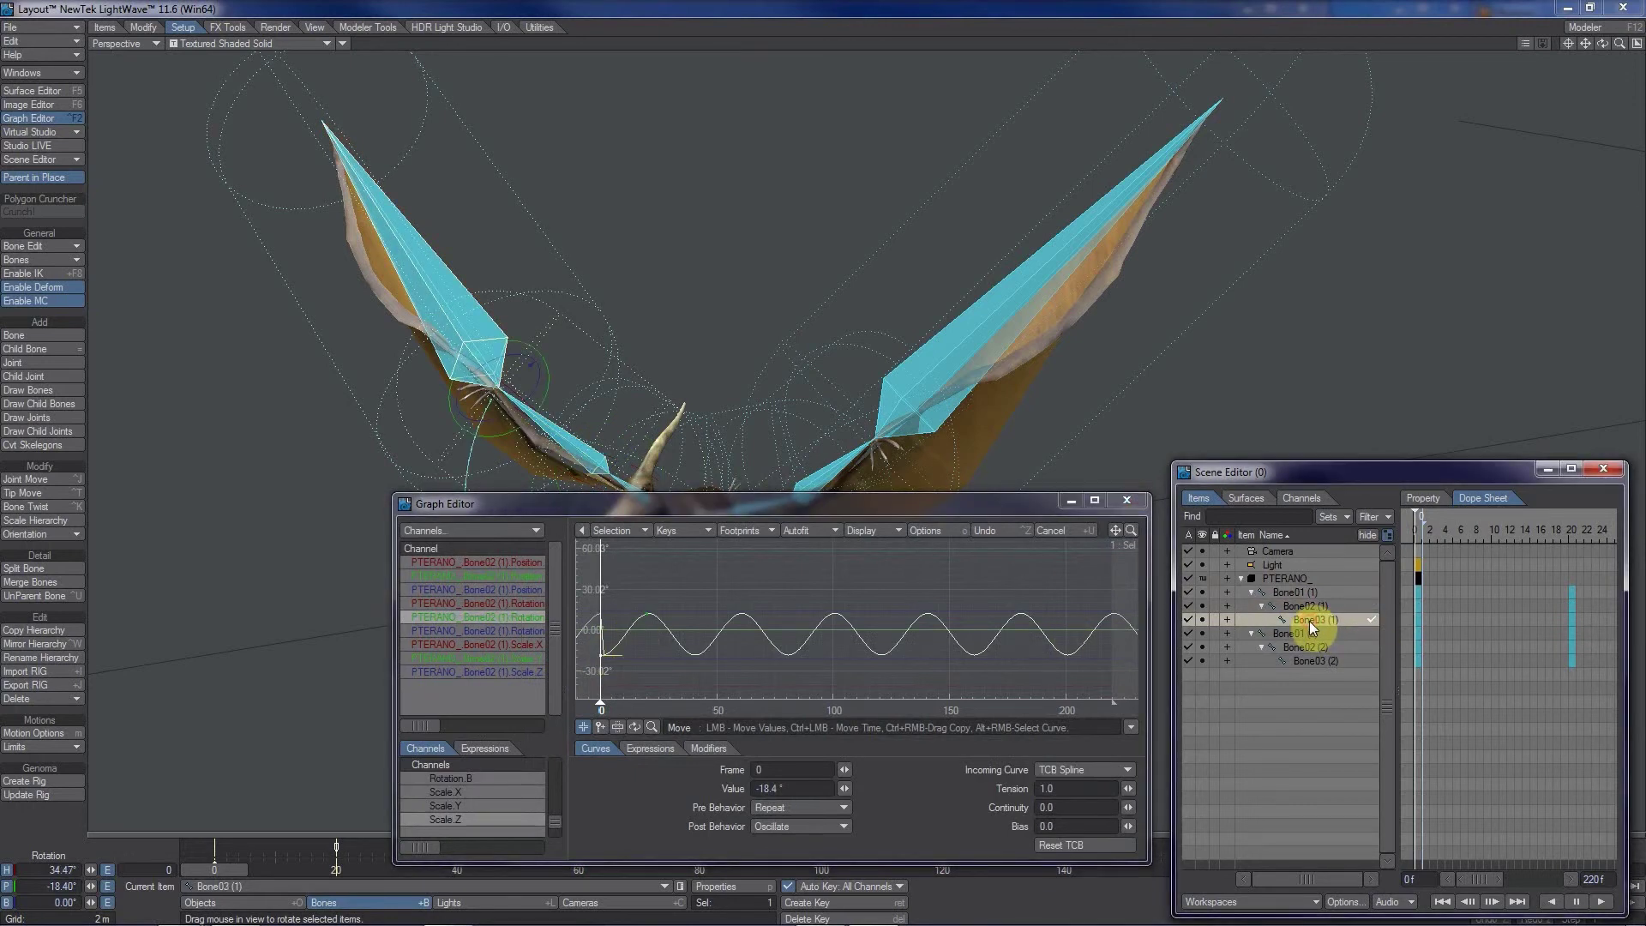
click(108, 886)
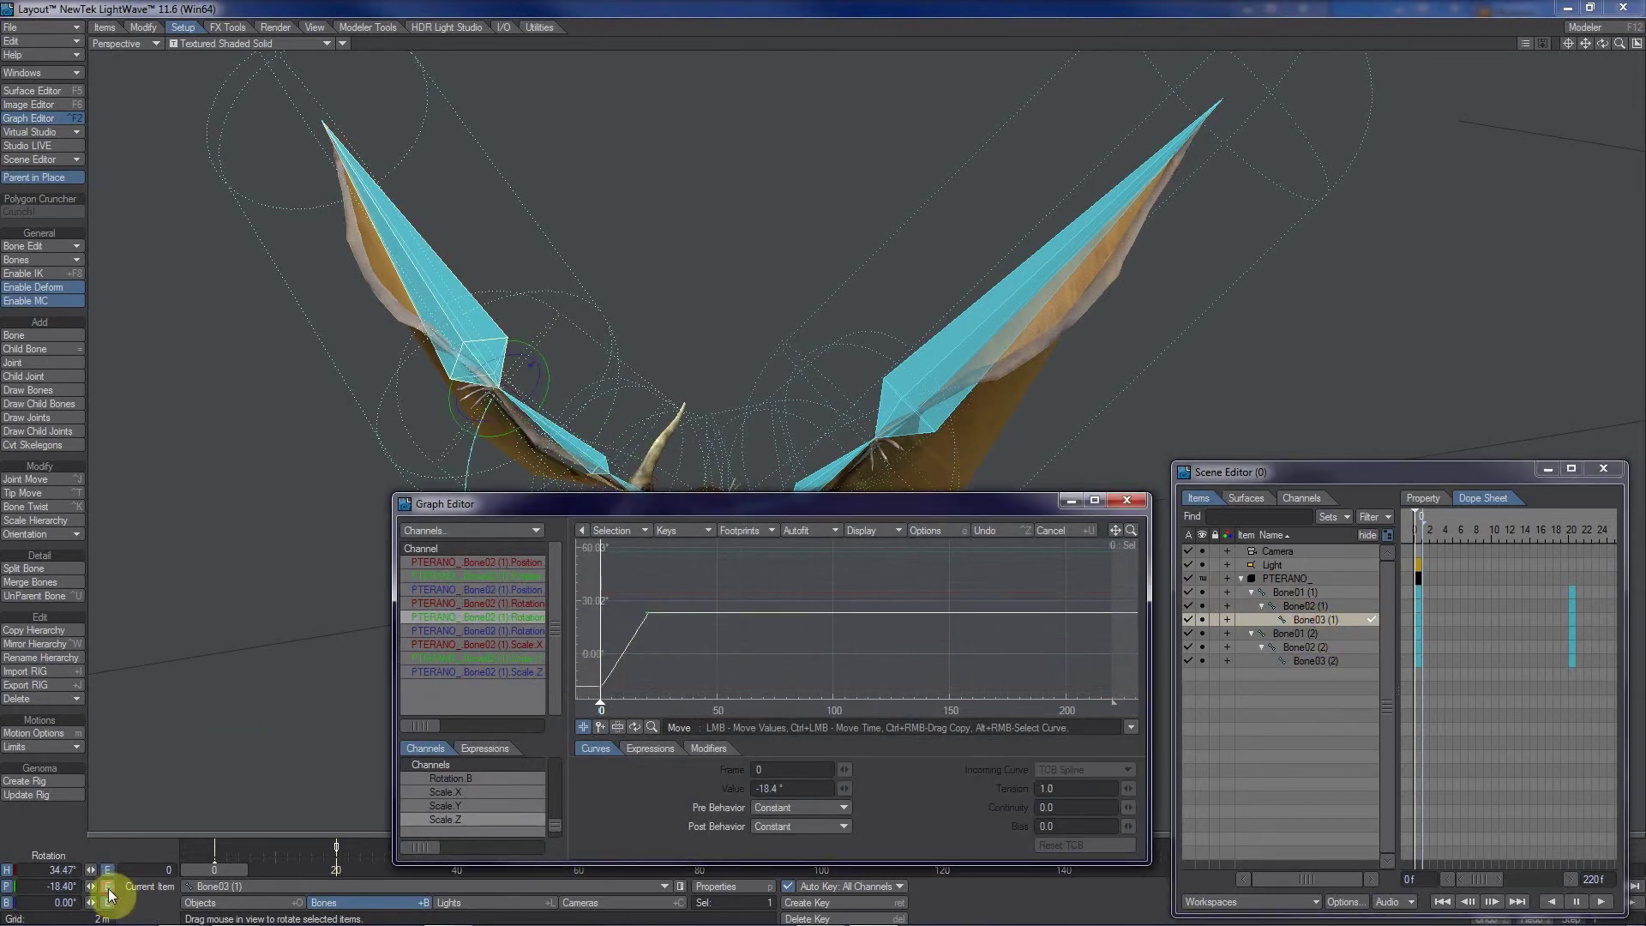
click(664, 672)
right_click(451, 615)
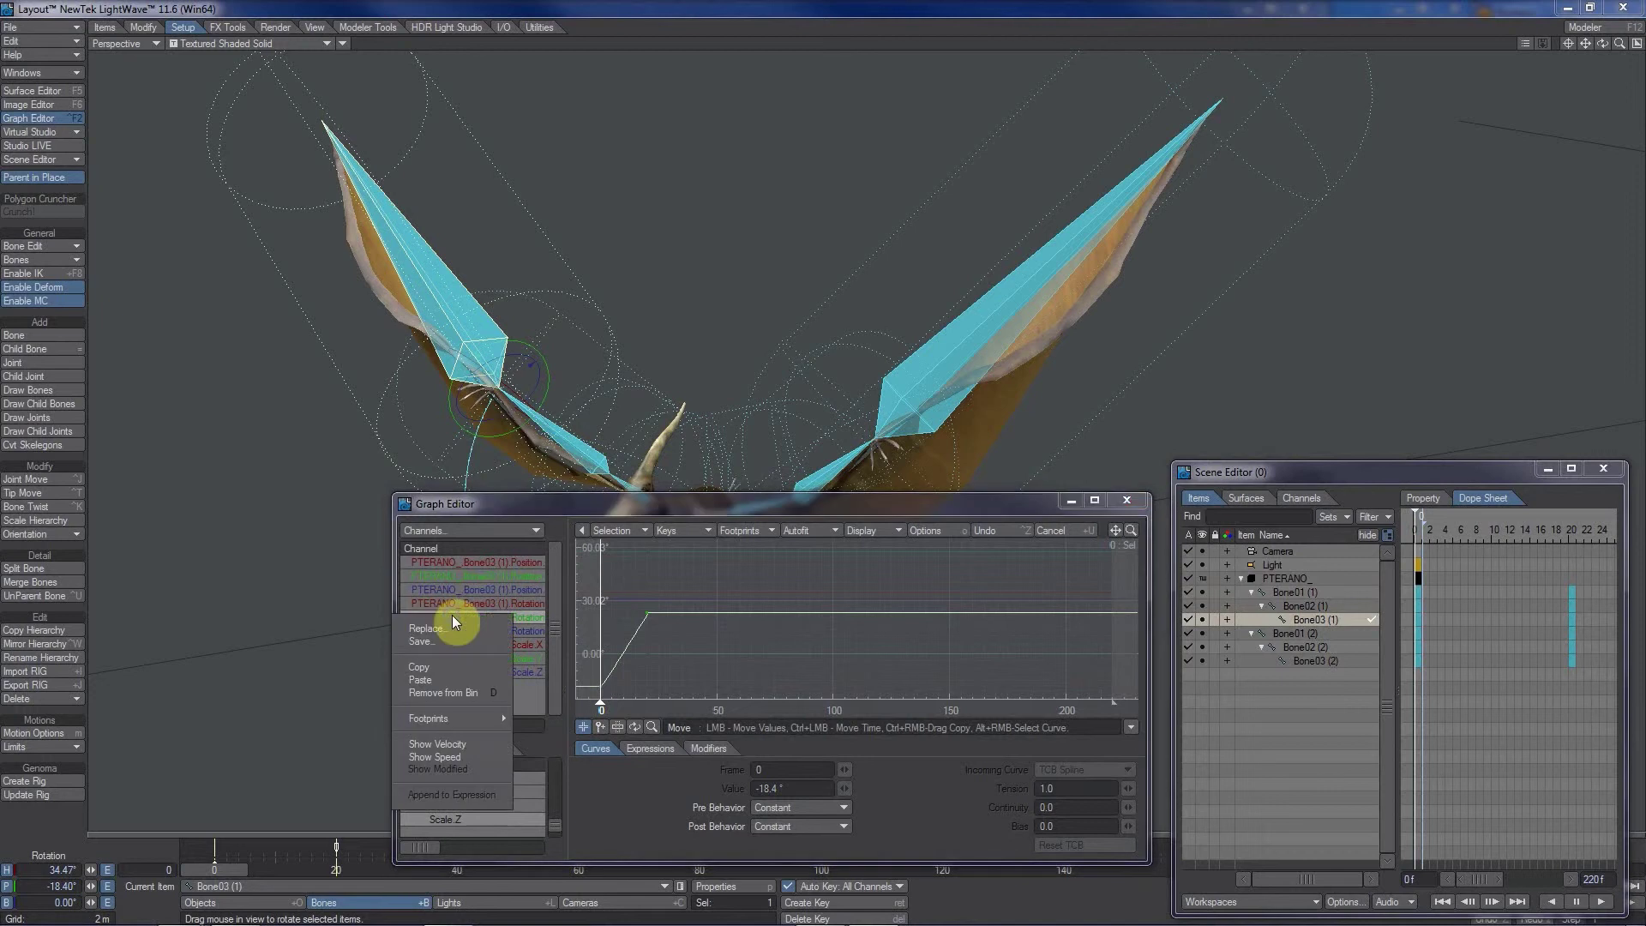
click(433, 681)
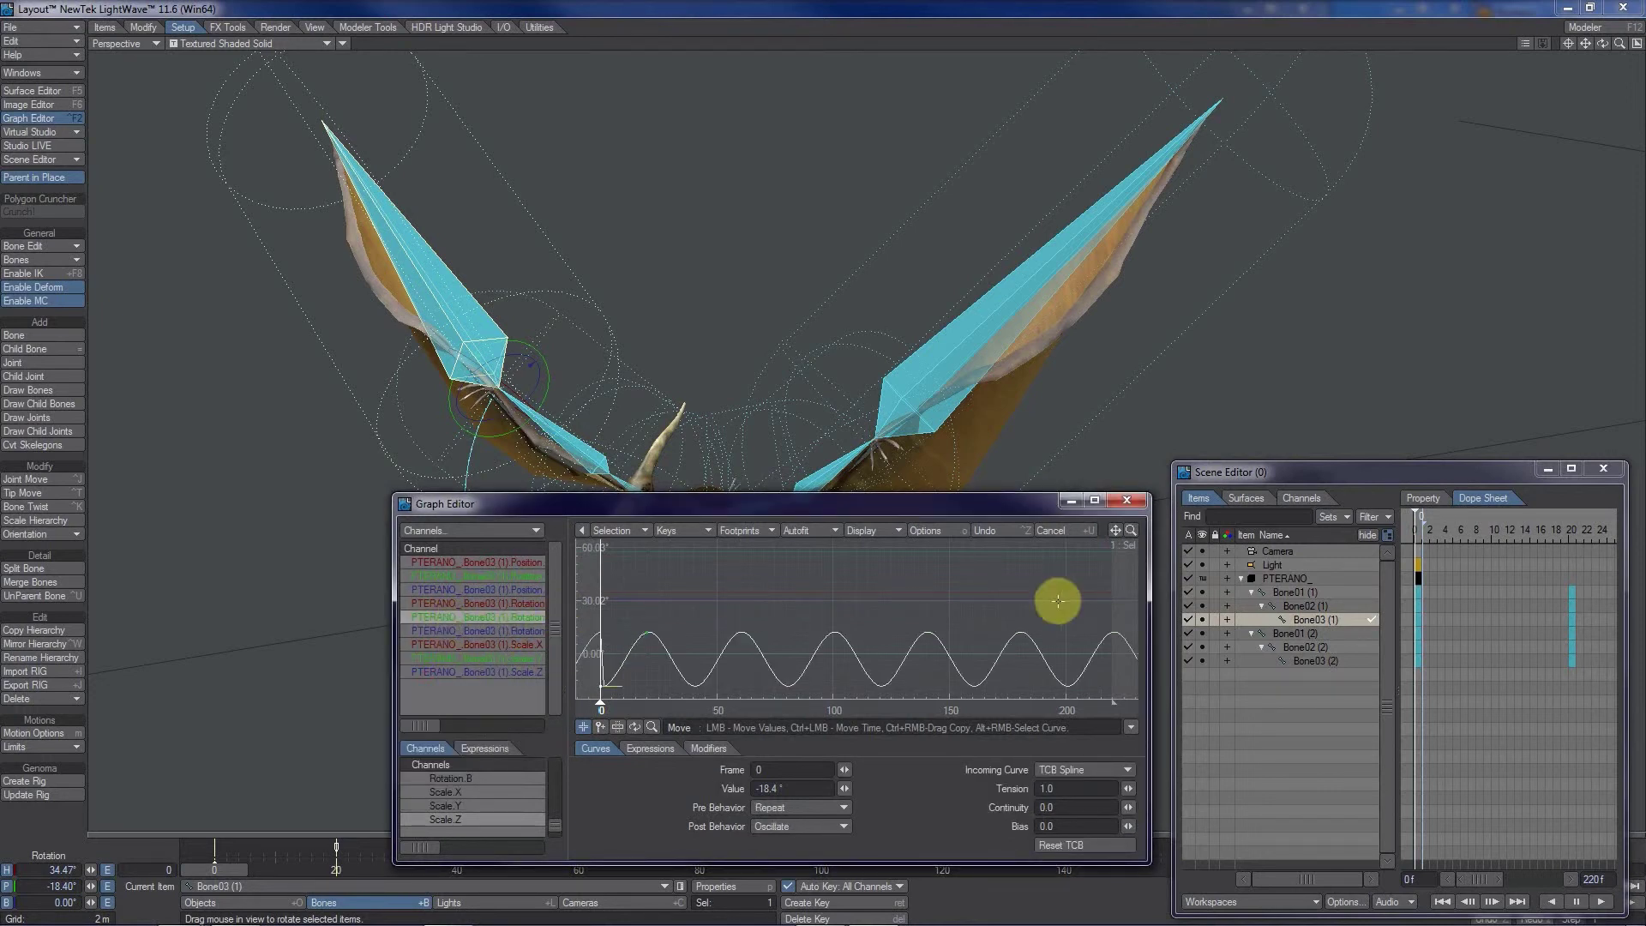
- Paste the copied pitch curve onto the pitch rotation channel of Bone01 (2)
click(1321, 636)
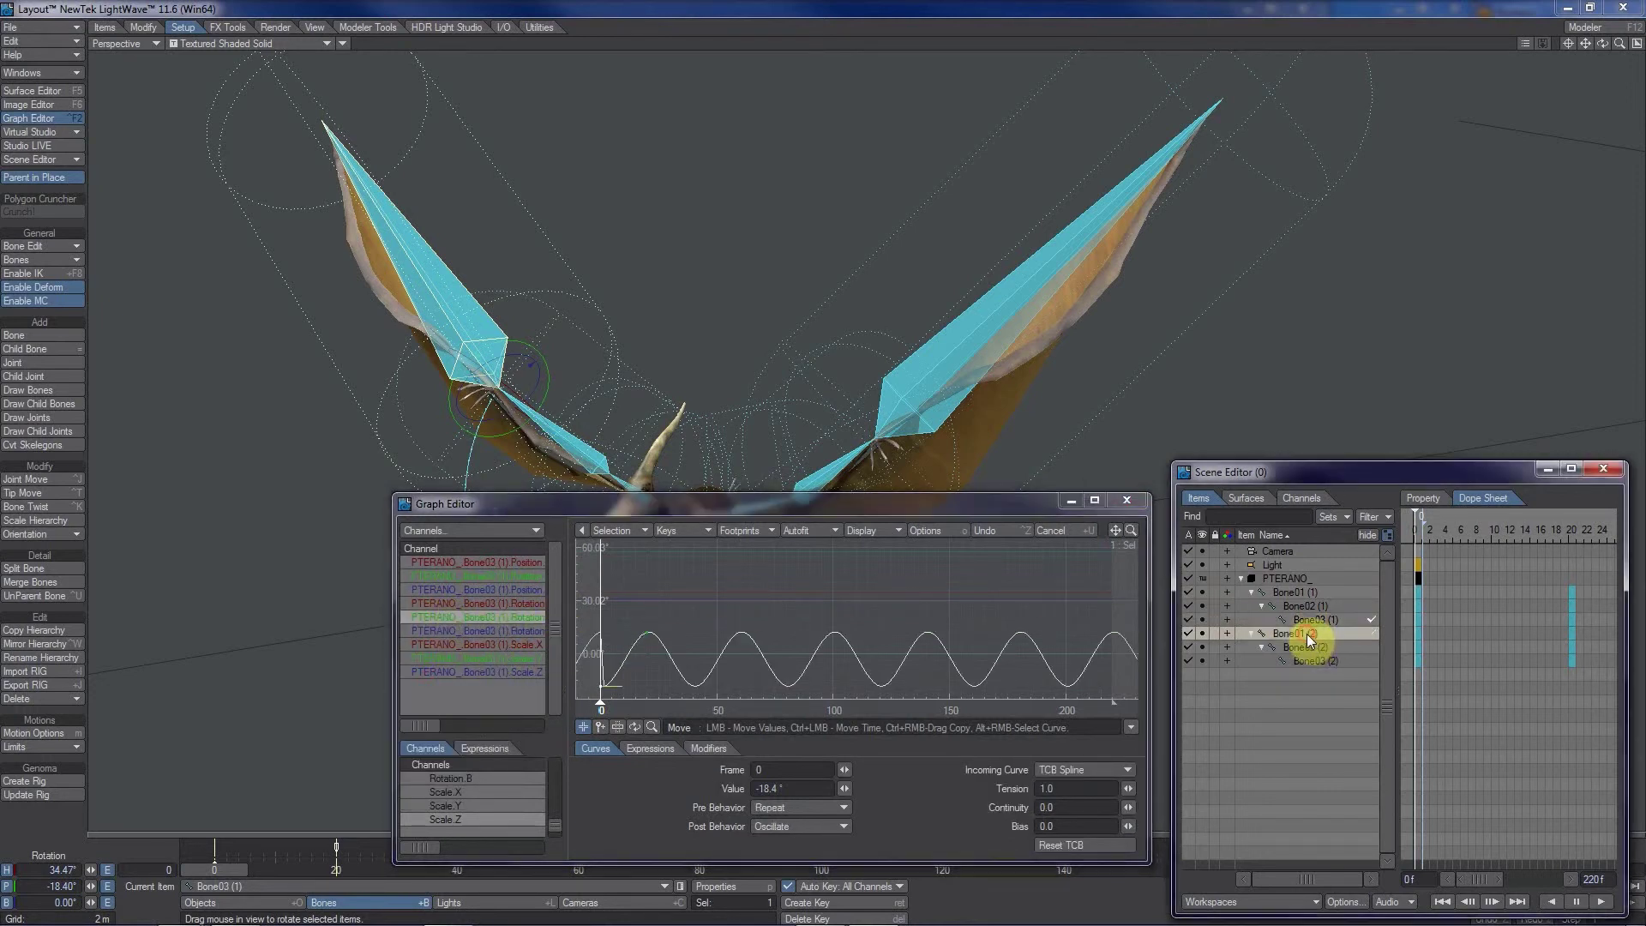
click(107, 887)
right_click(533, 617)
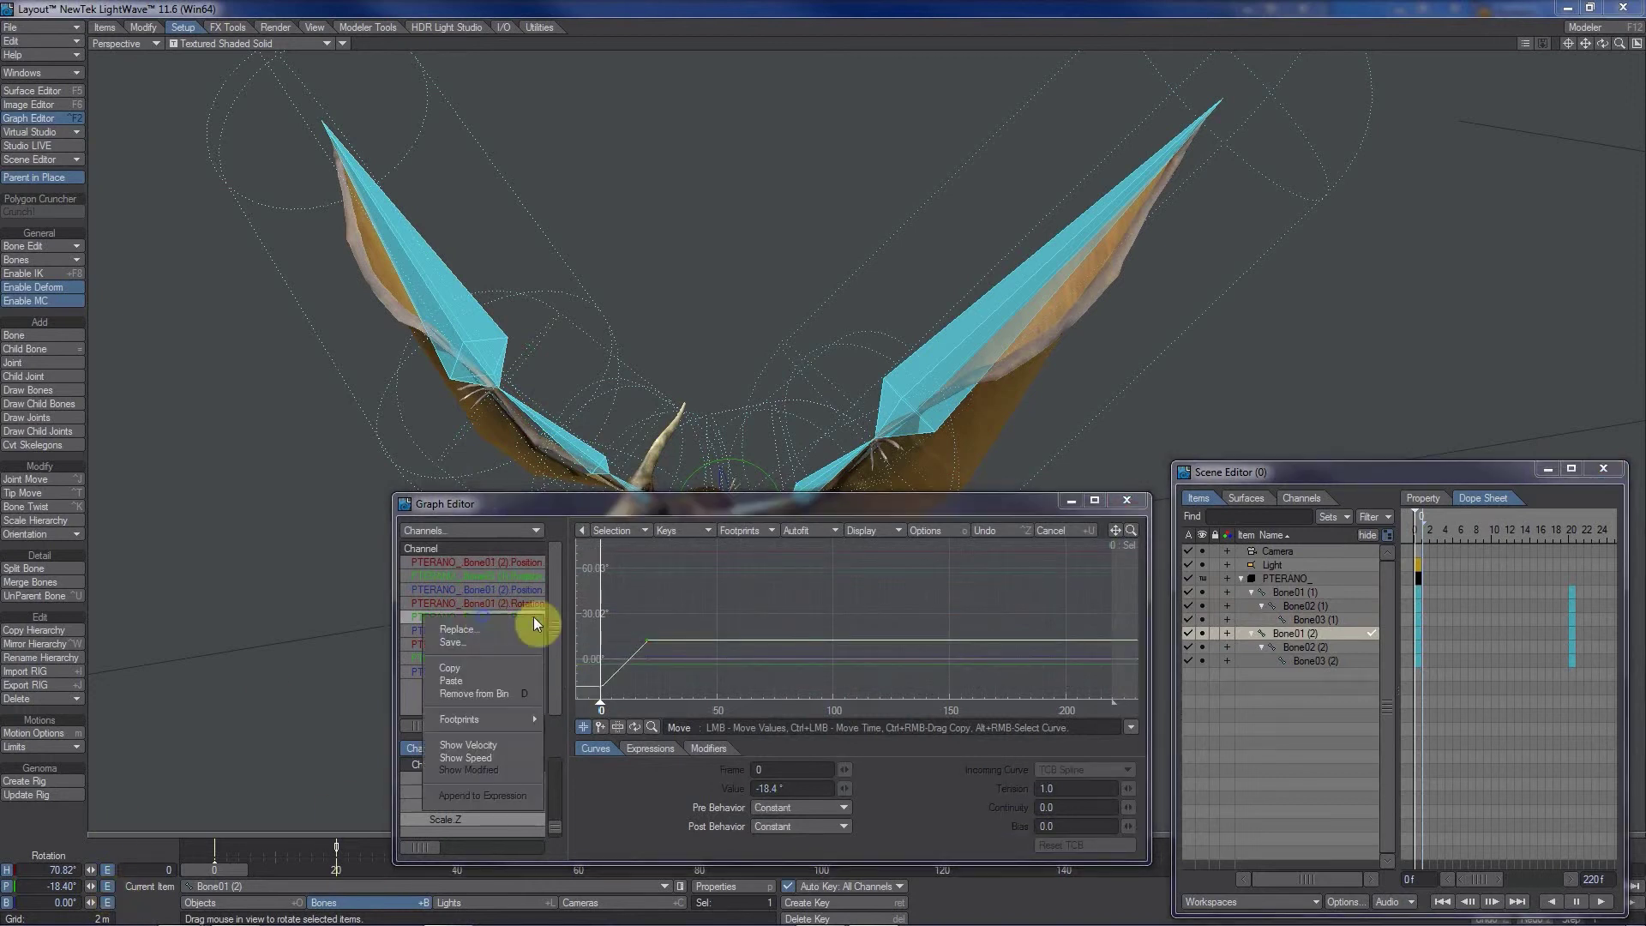
click(469, 680)
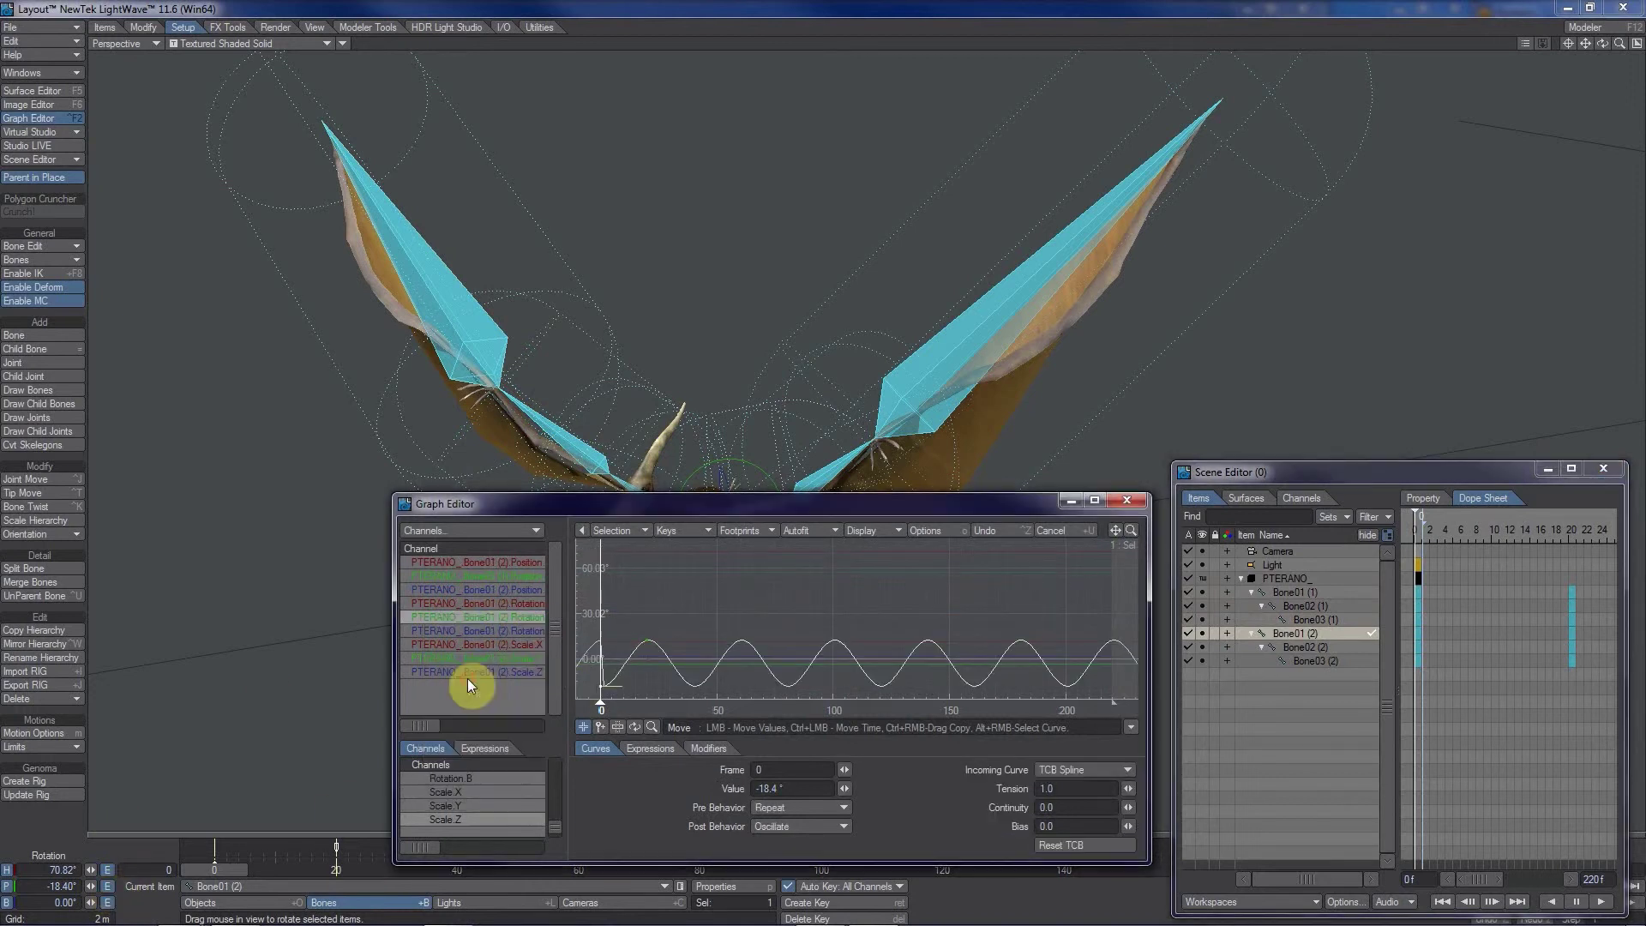
- Paste the copied pitch curve onto the pitch rotation channel of Bone02 (2)
click(1296, 648)
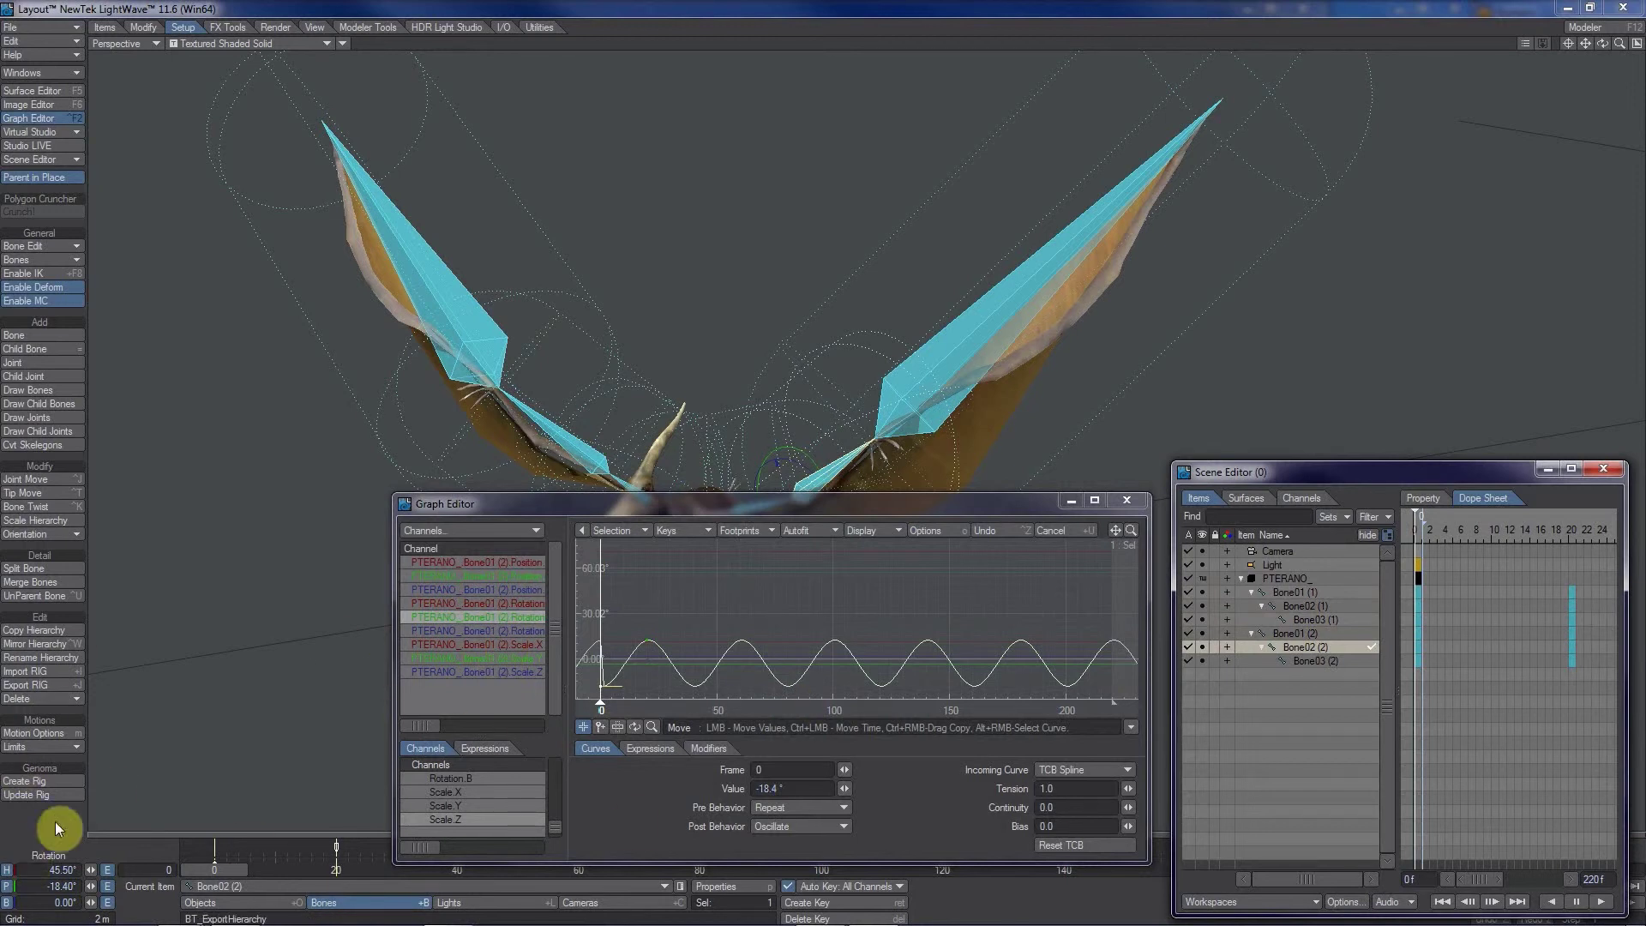
click(107, 889)
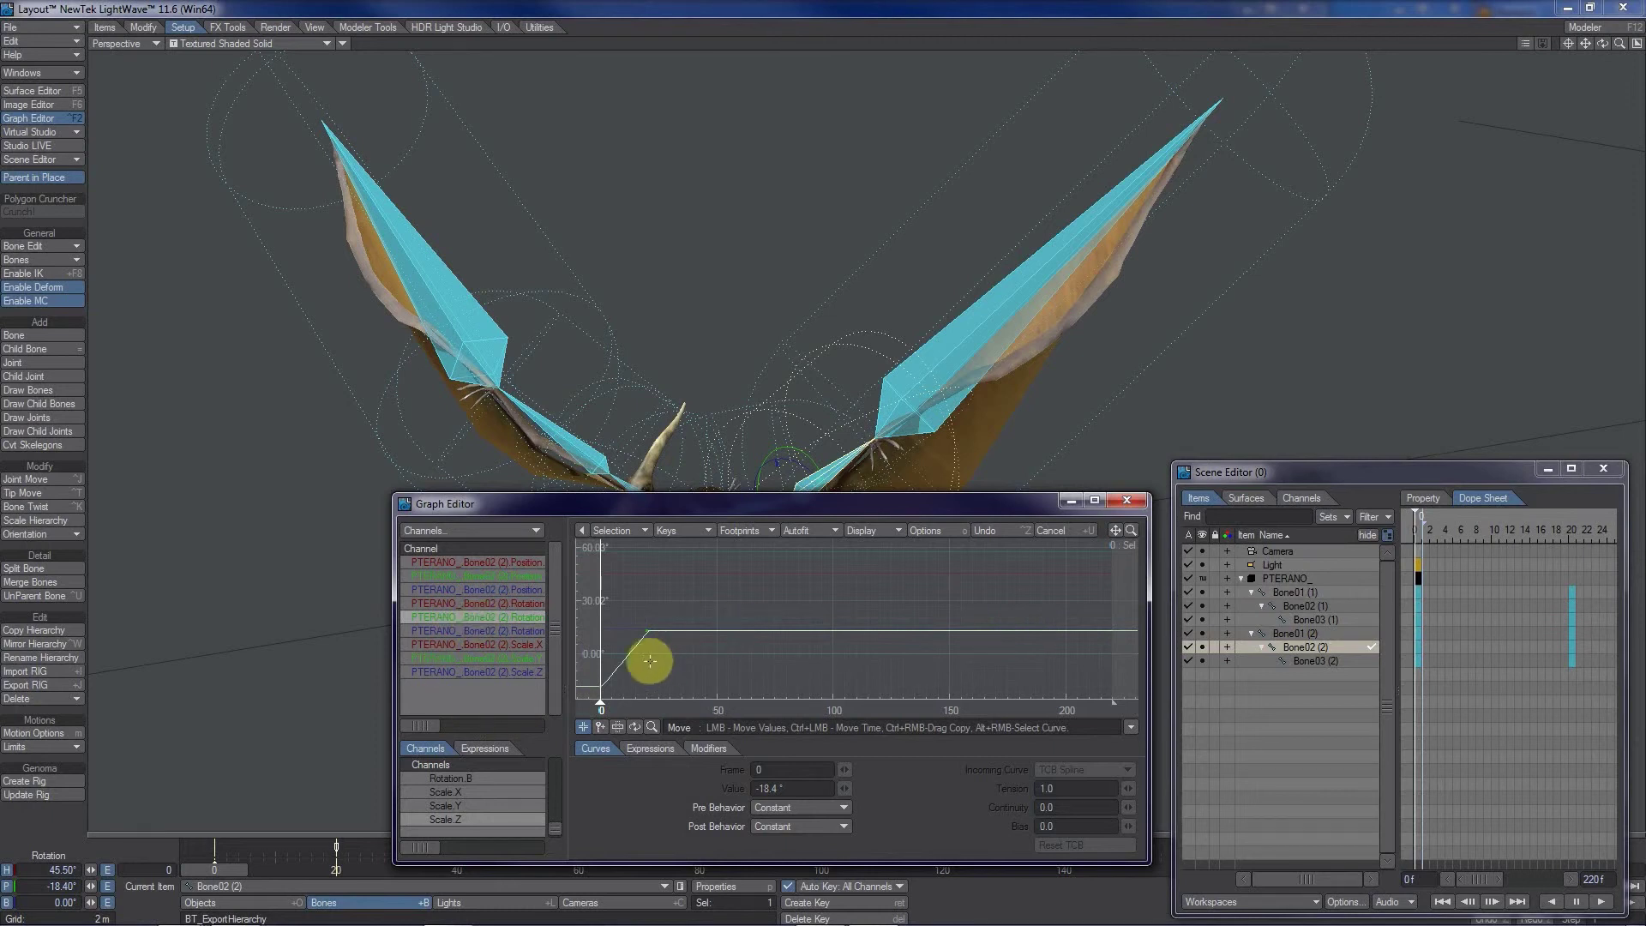
right_click(482, 619)
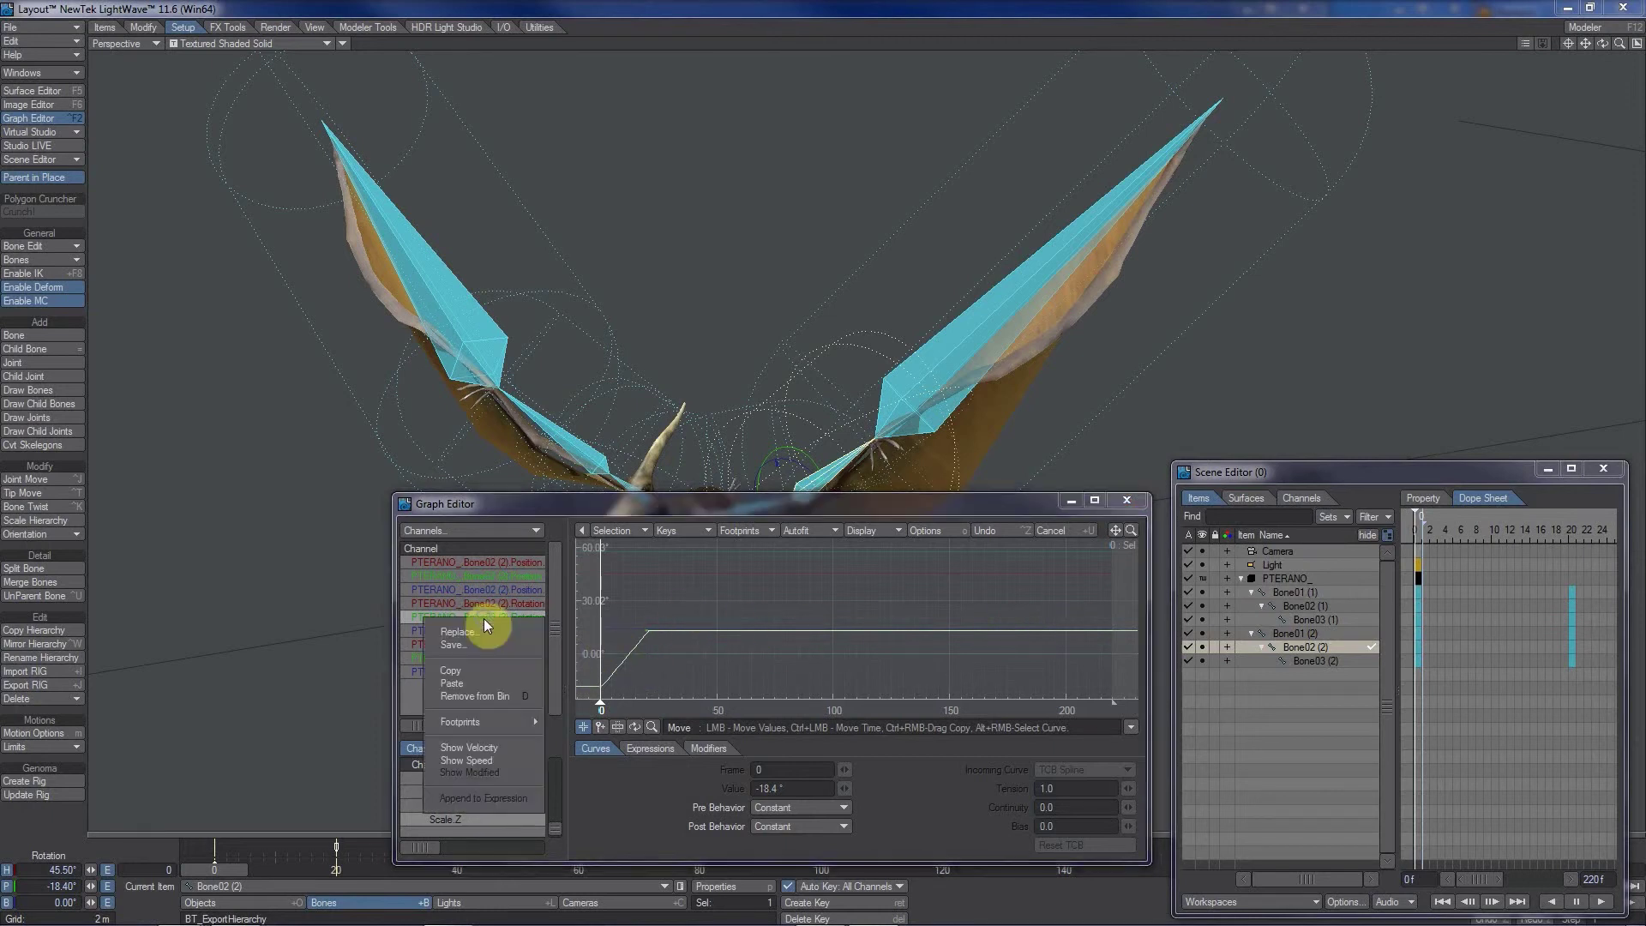
click(474, 682)
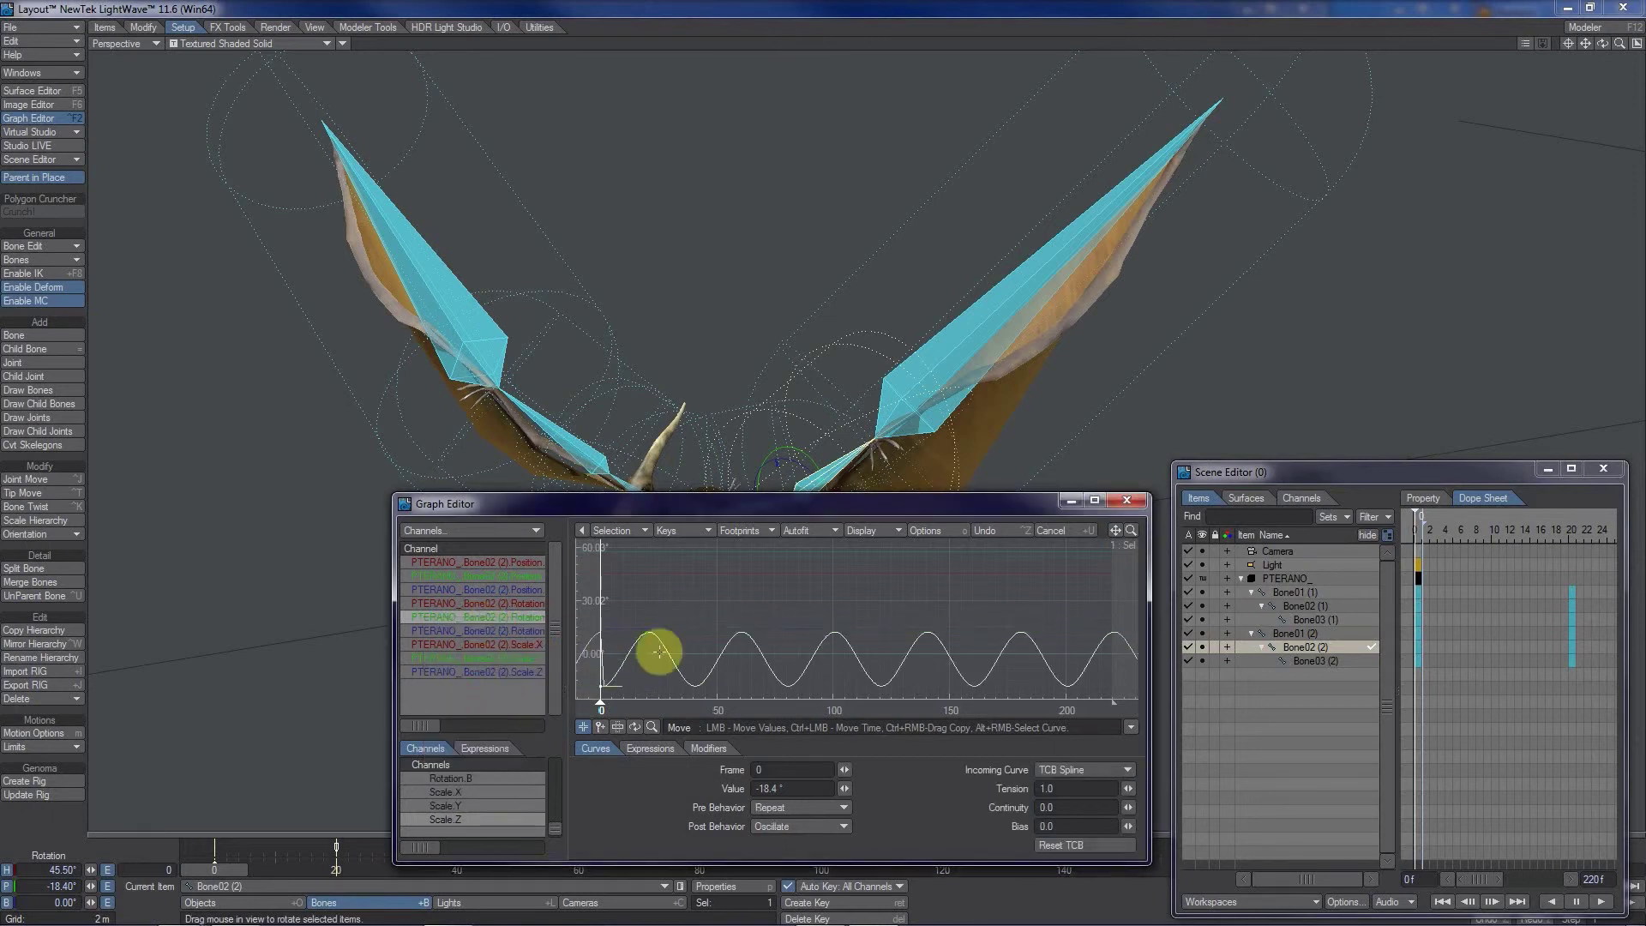
- Paste the copied pitch curve onto the pitch rotation channel of Bone03 (2)
click(1316, 662)
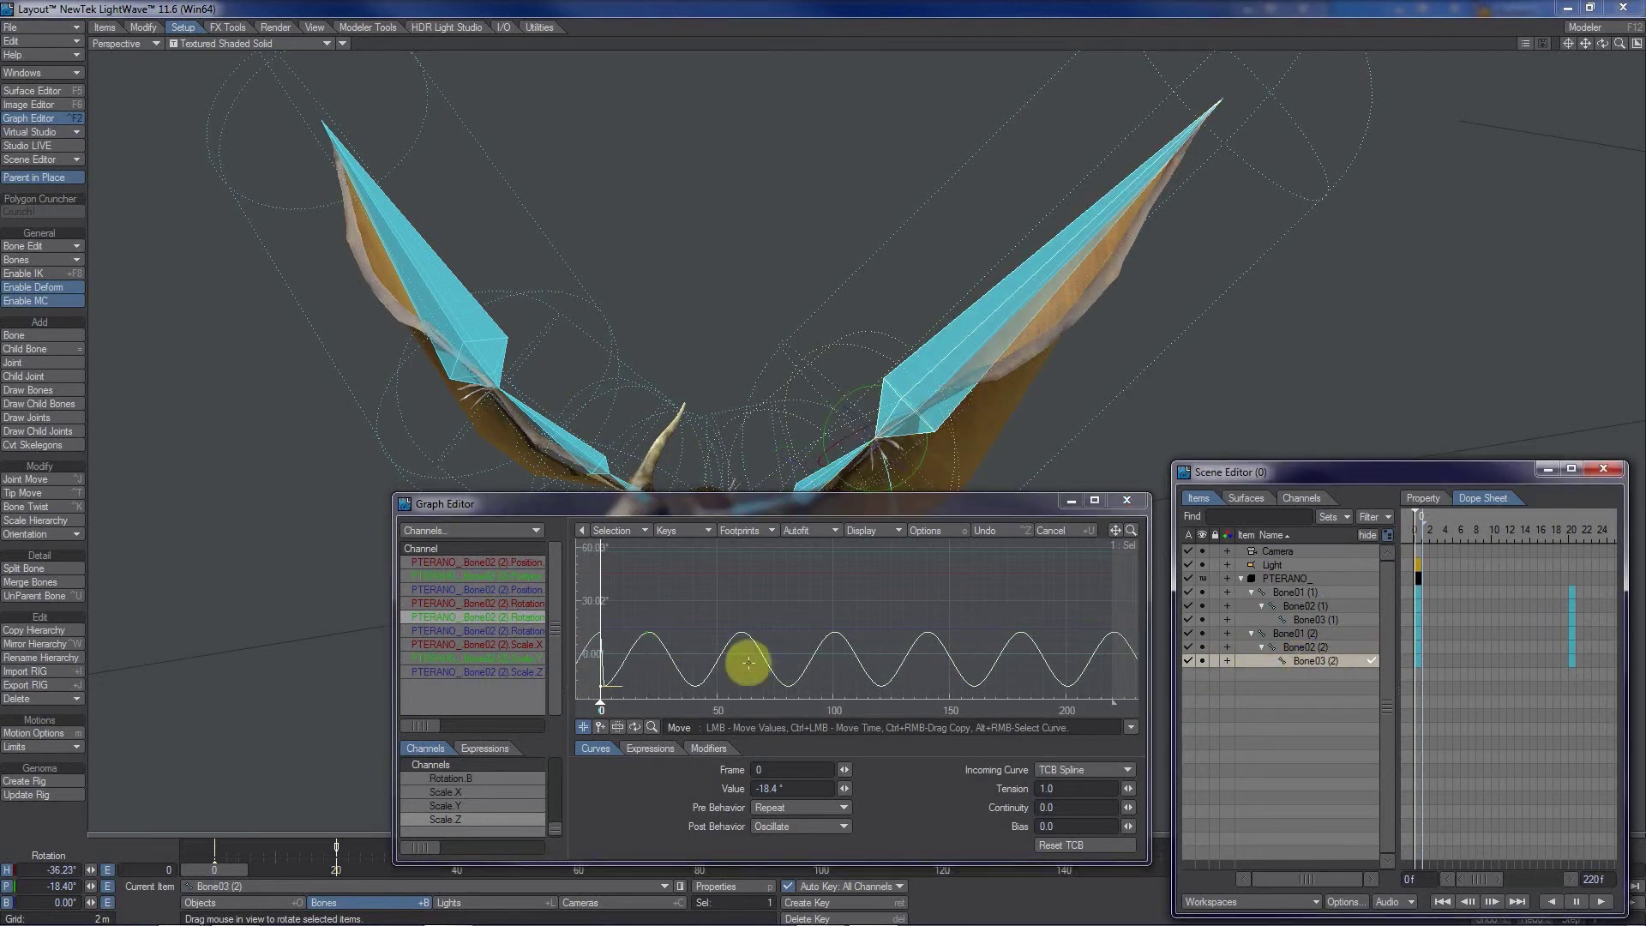
click(107, 886)
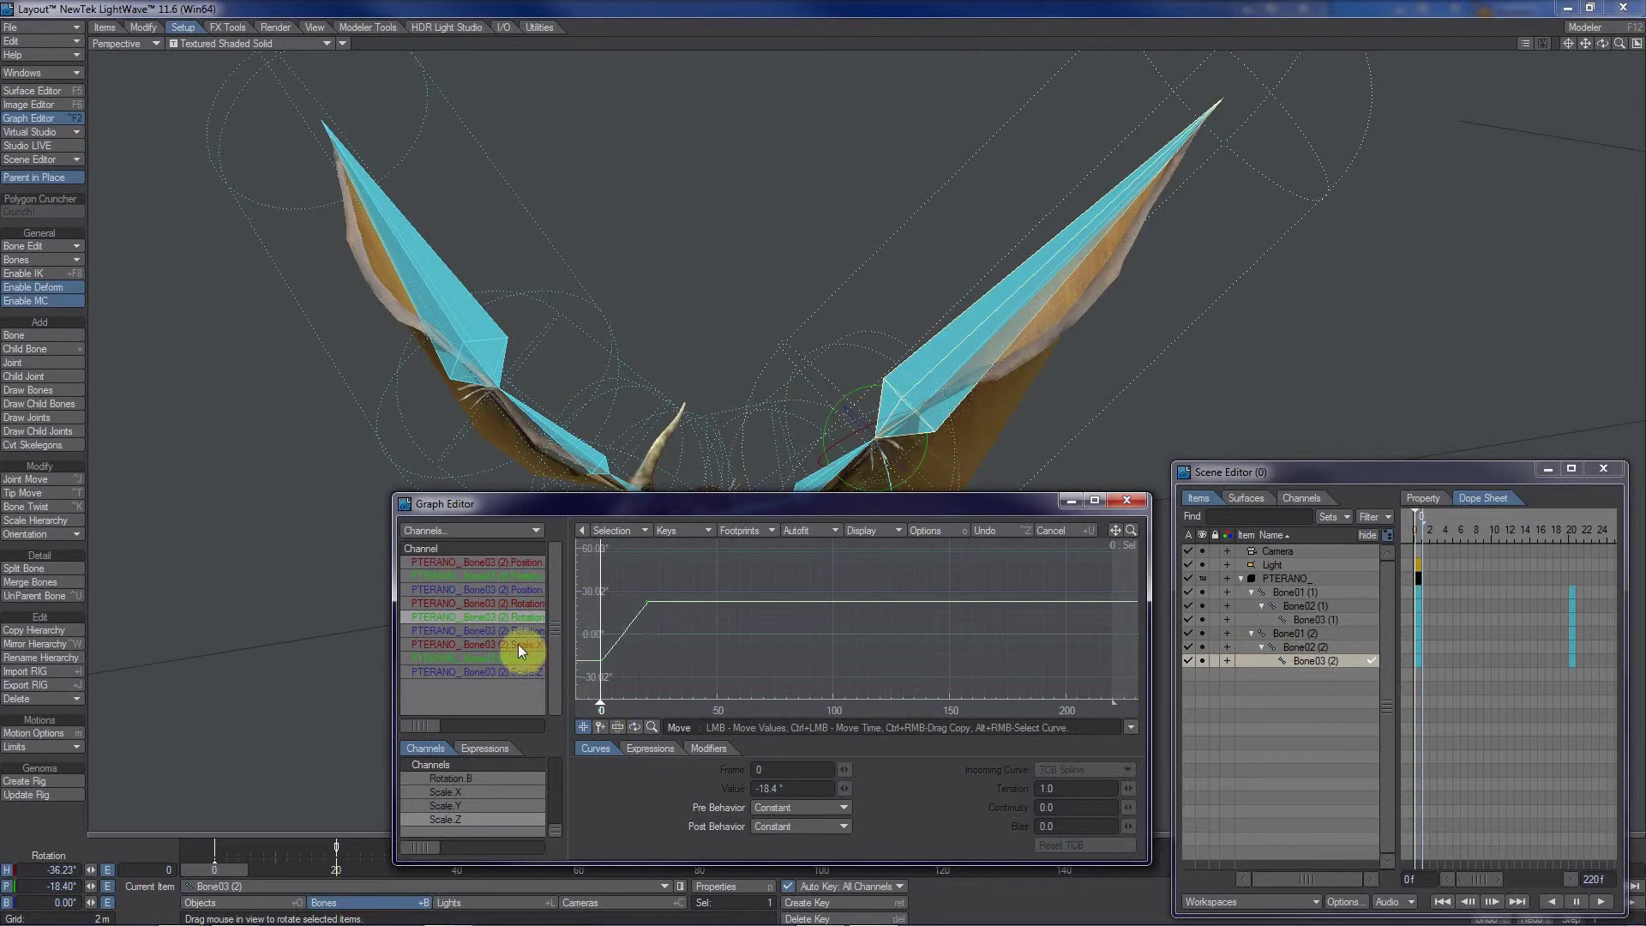
right_click(496, 615)
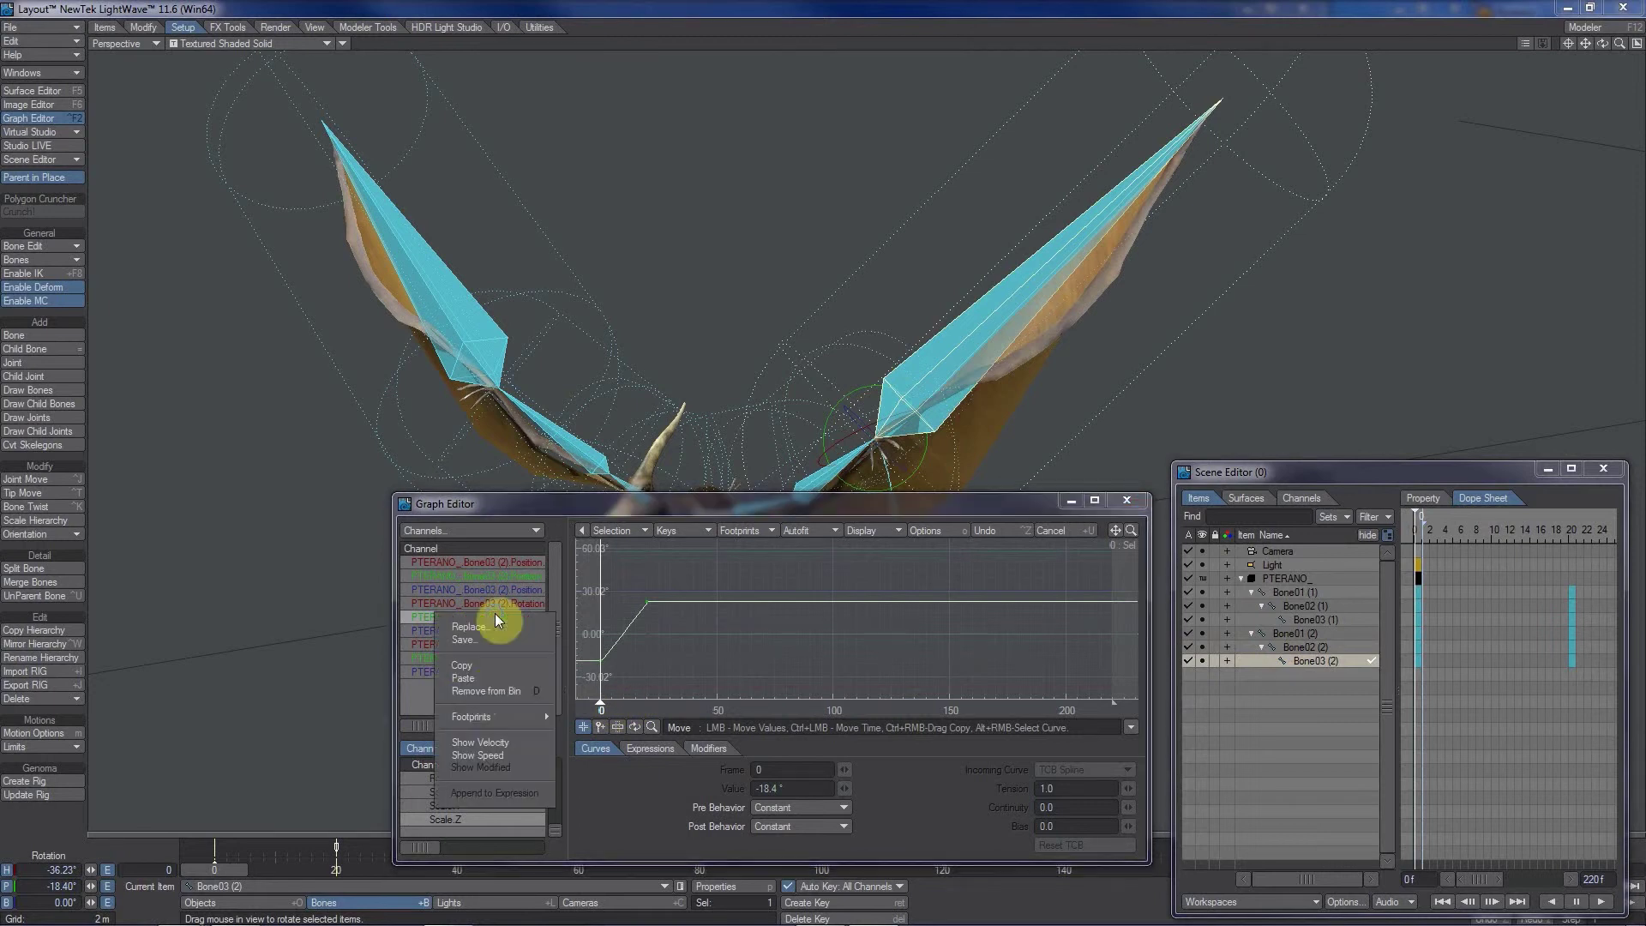
click(463, 679)
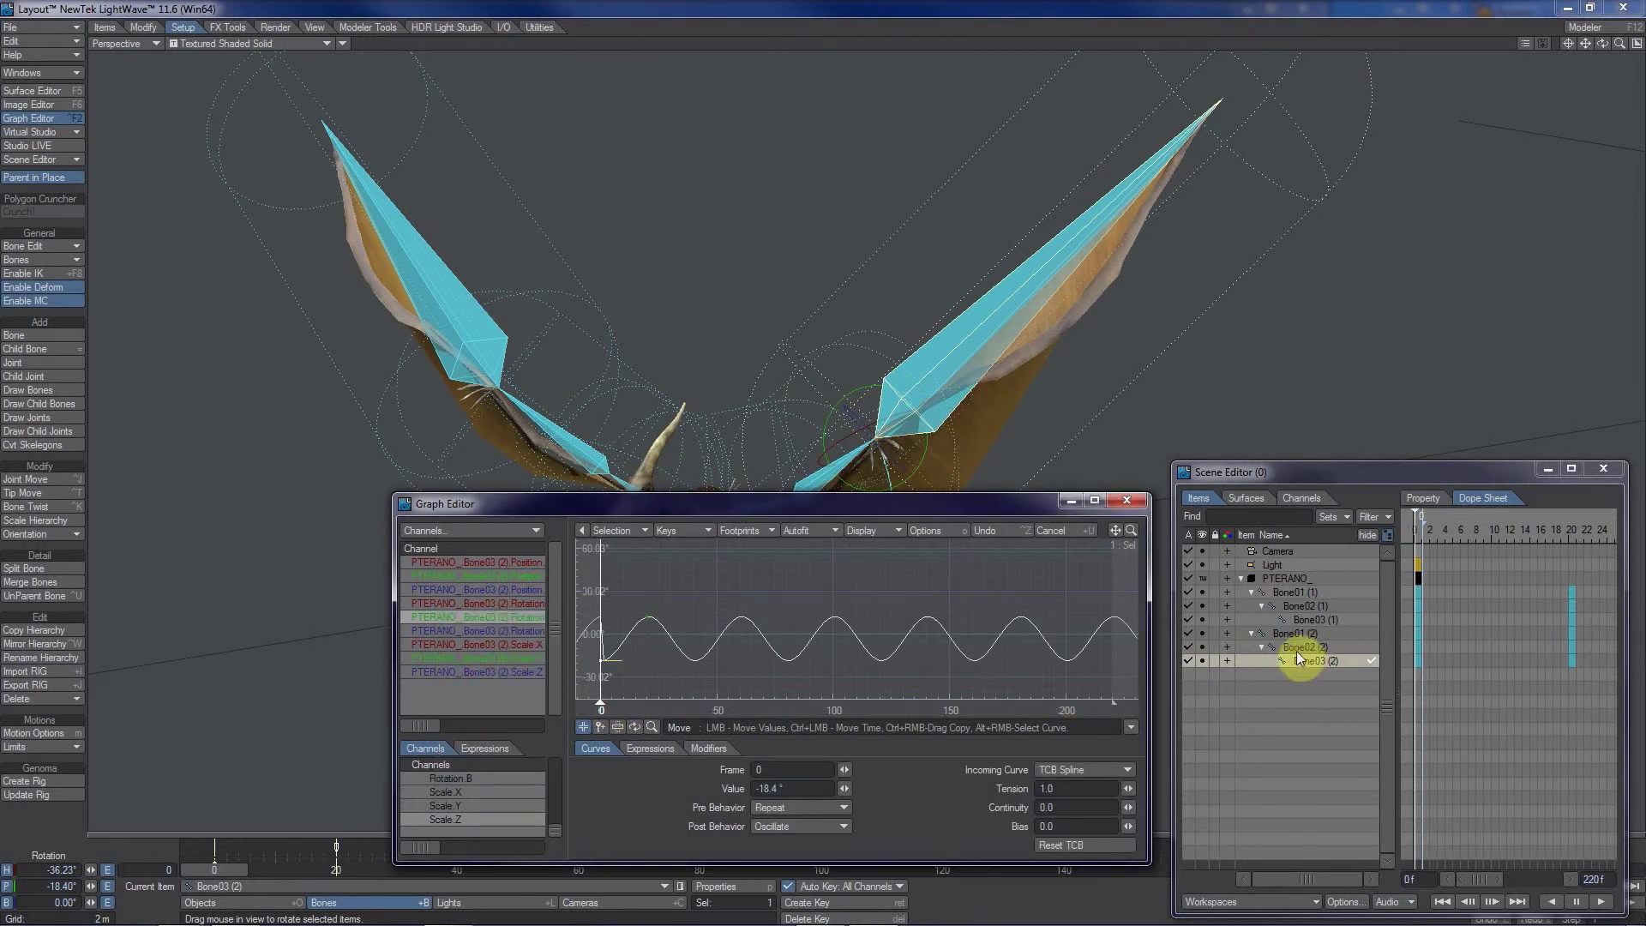
- Close the Graph Editor and Scene Editor and play the wing-flap animation from frame 0
click(1126, 502)
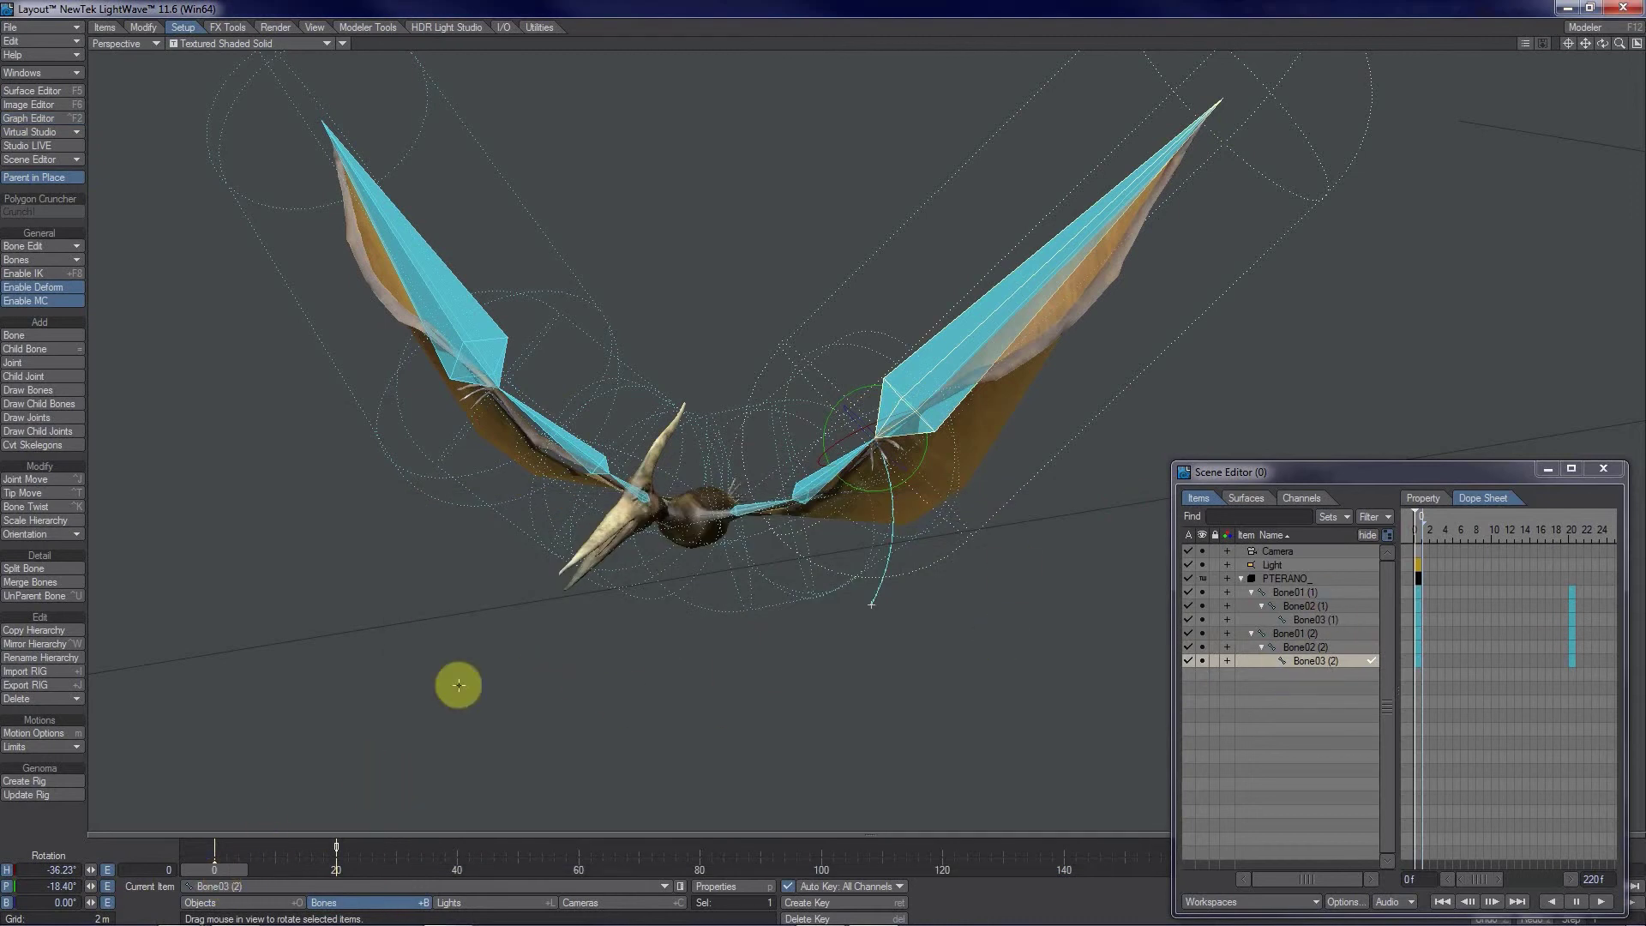
click(222, 867)
drag(282, 869, 214, 868)
click(1604, 468)
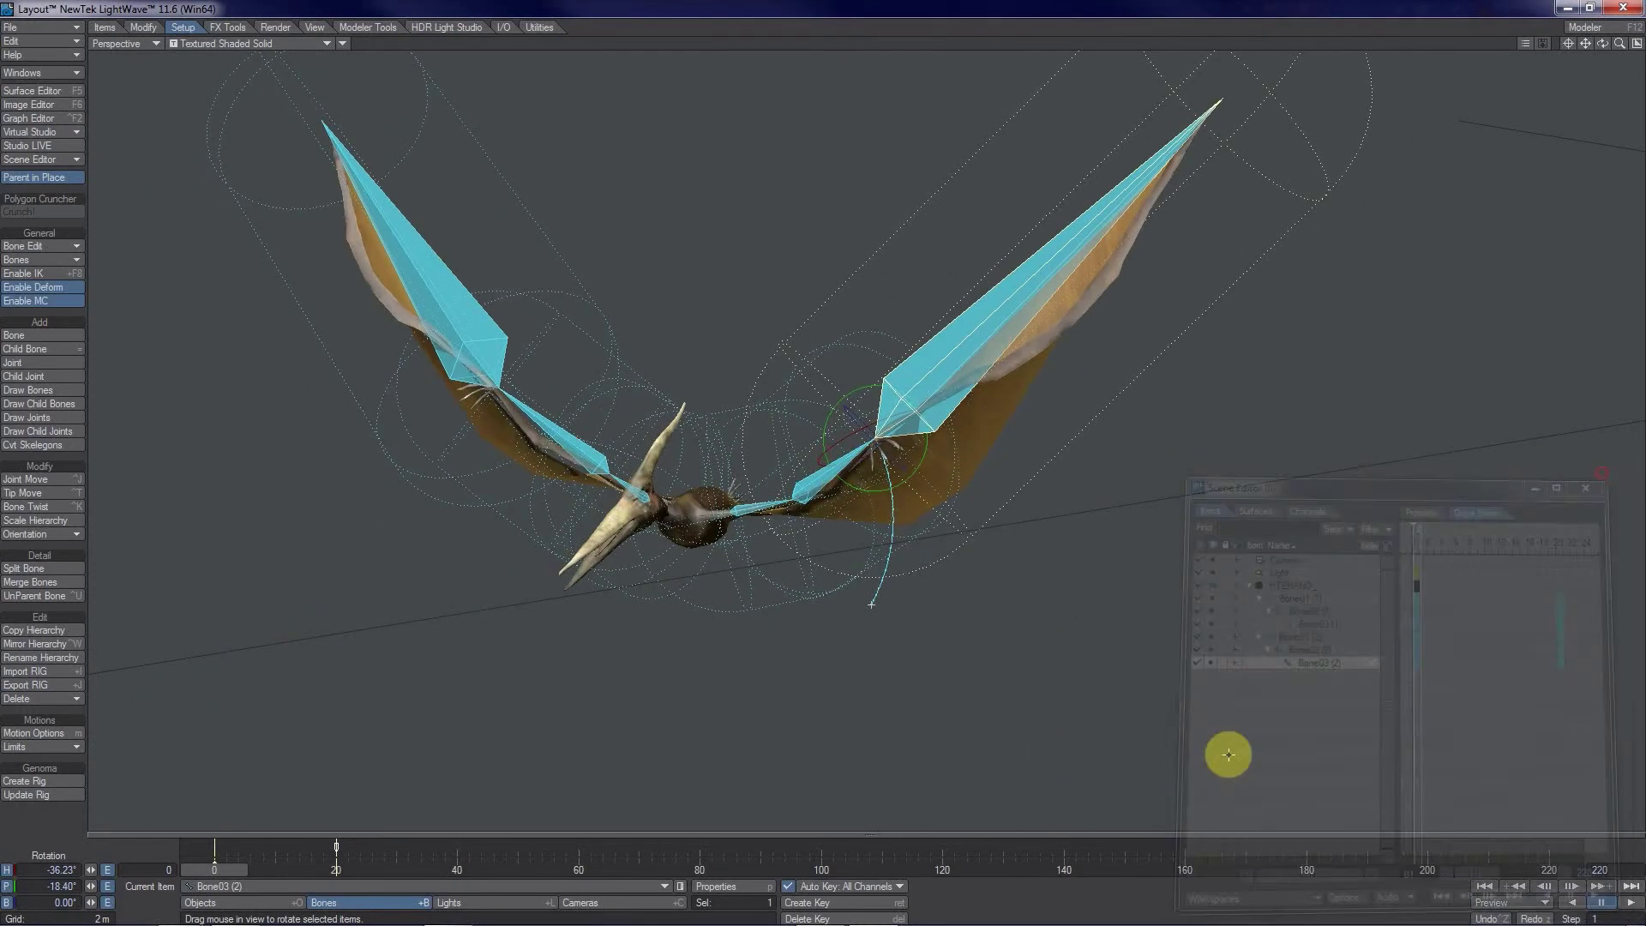
click(1632, 904)
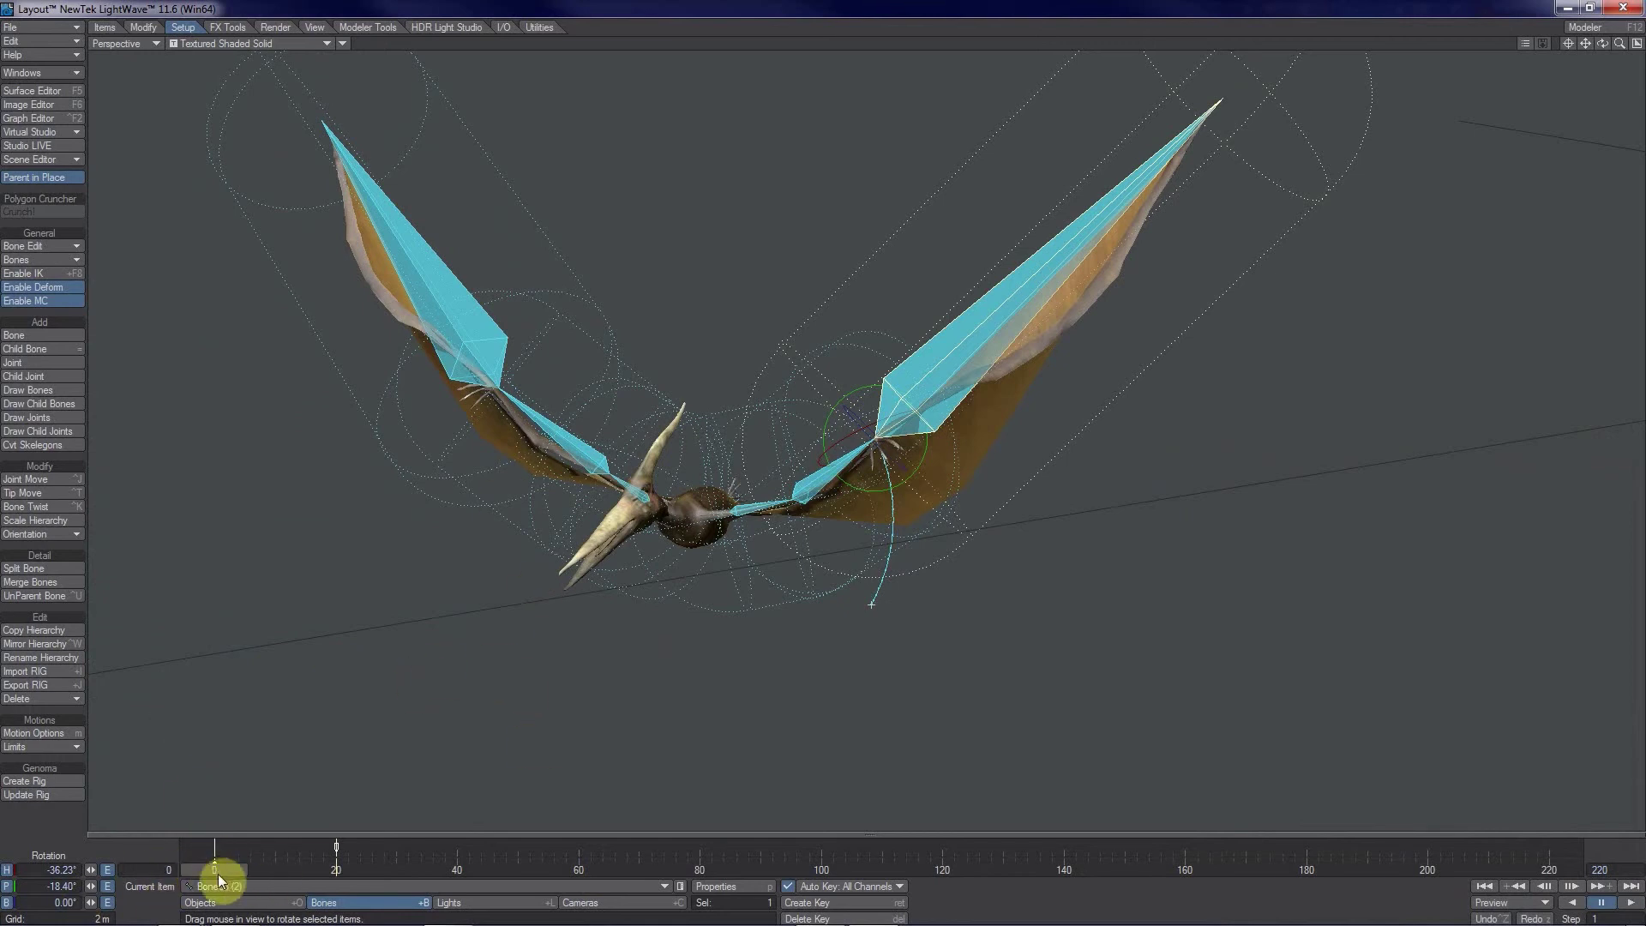
- Open a new Scene Editor in place of the old one and expand the Bone01 (1) hierarchy
click(44, 157)
click(95, 158)
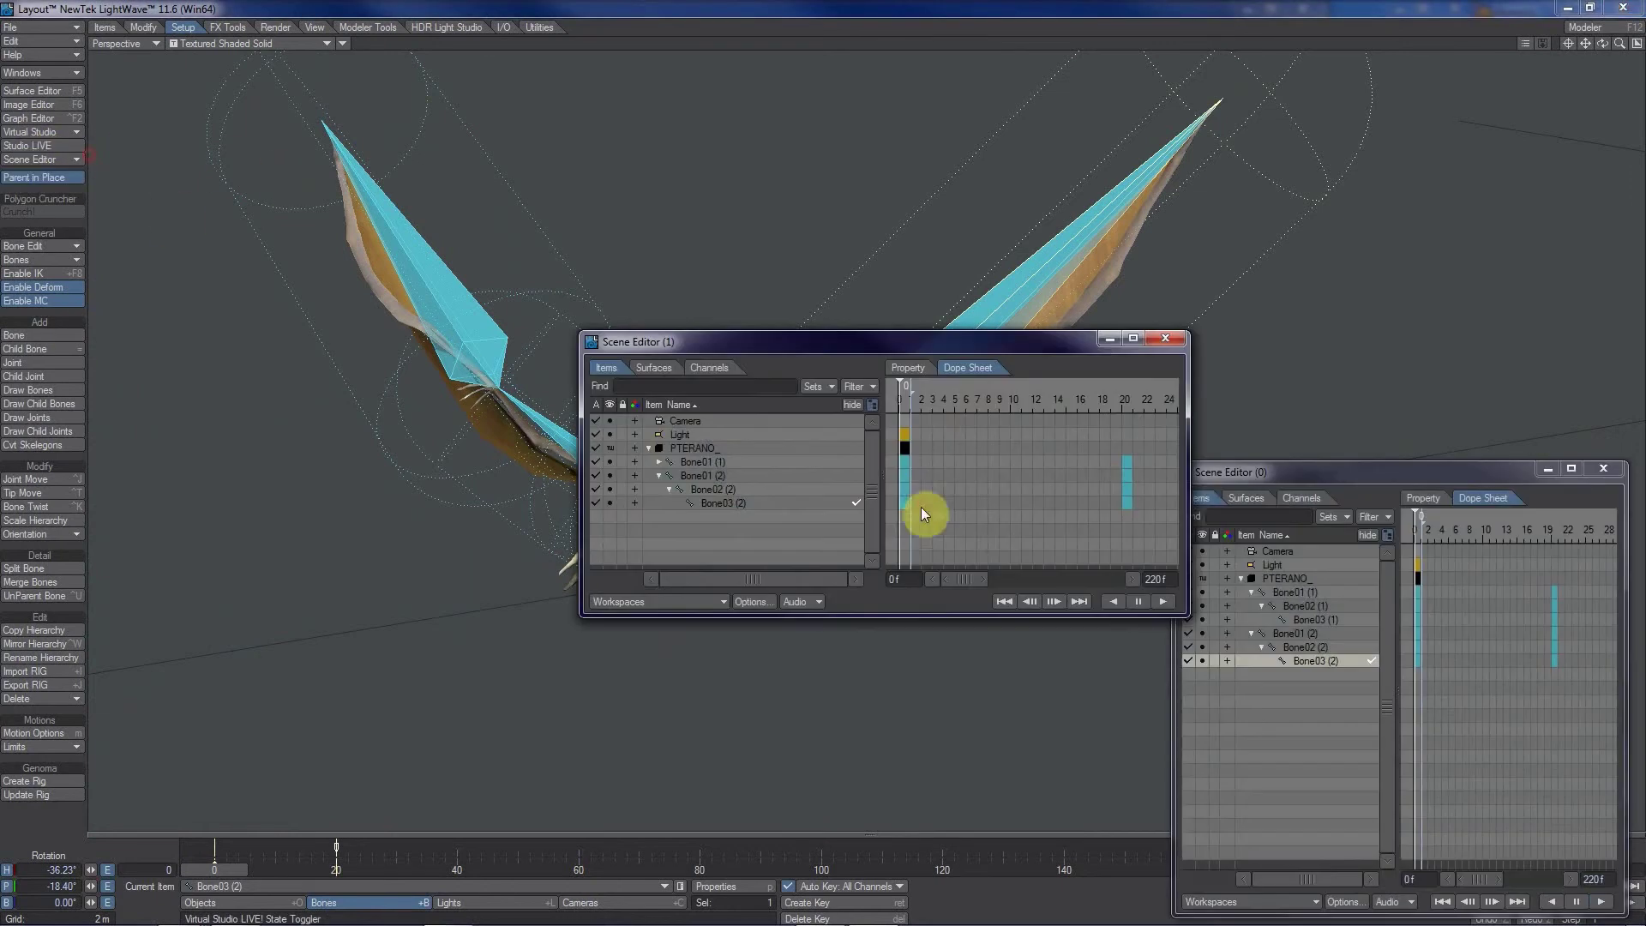
click(1602, 470)
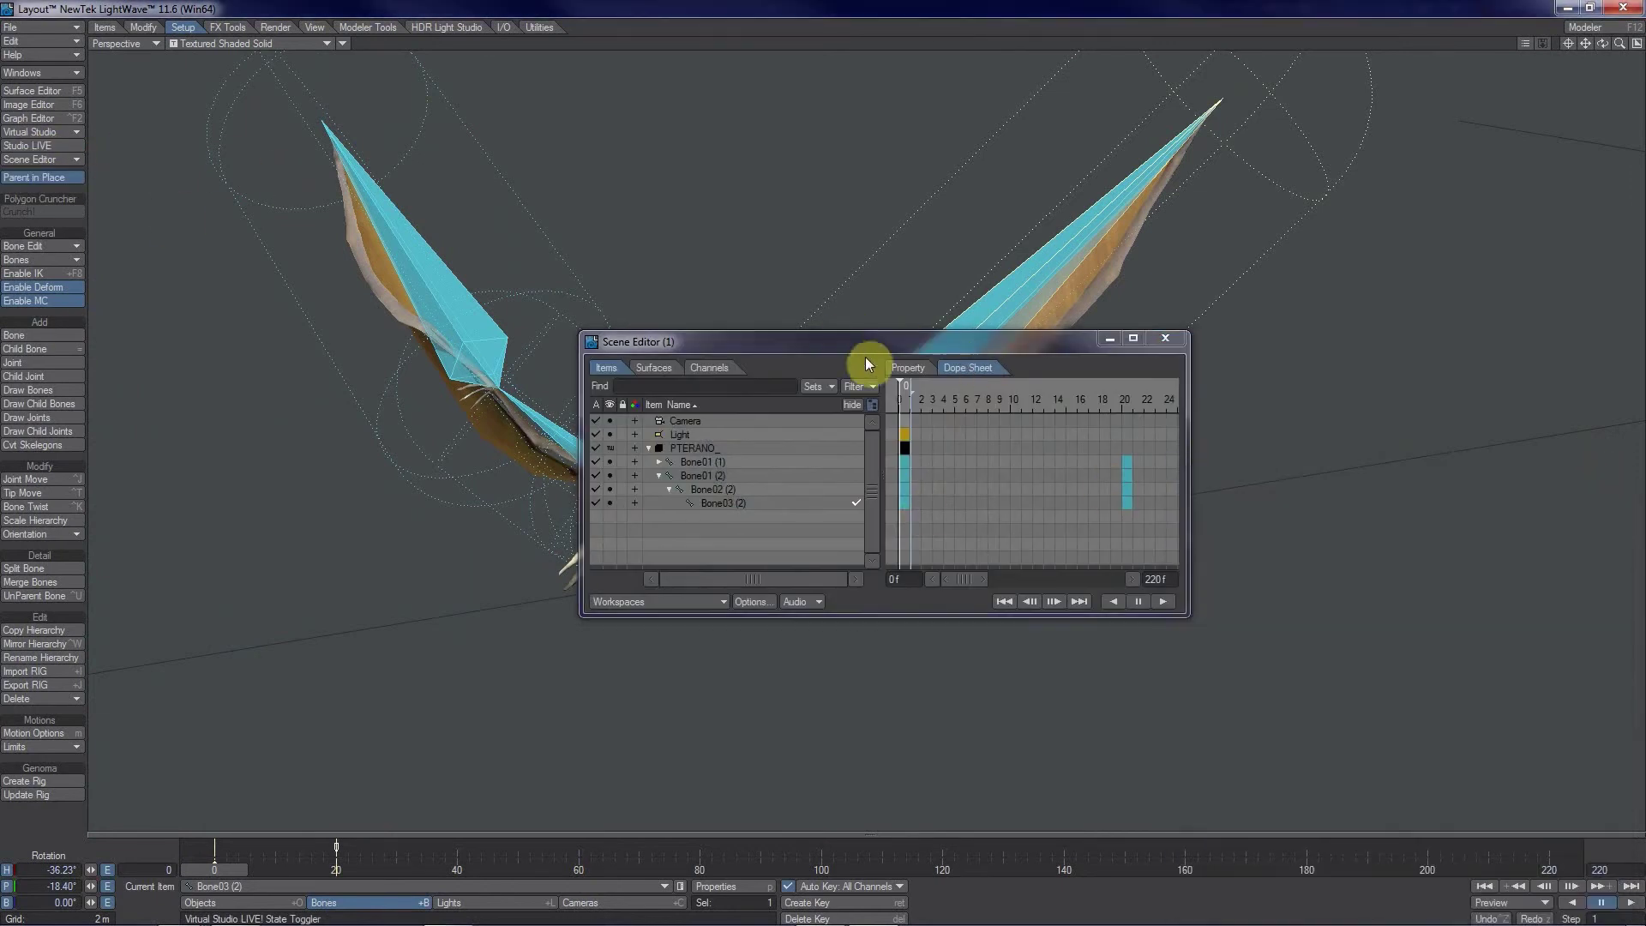
drag(866, 343, 1269, 414)
click(1096, 534)
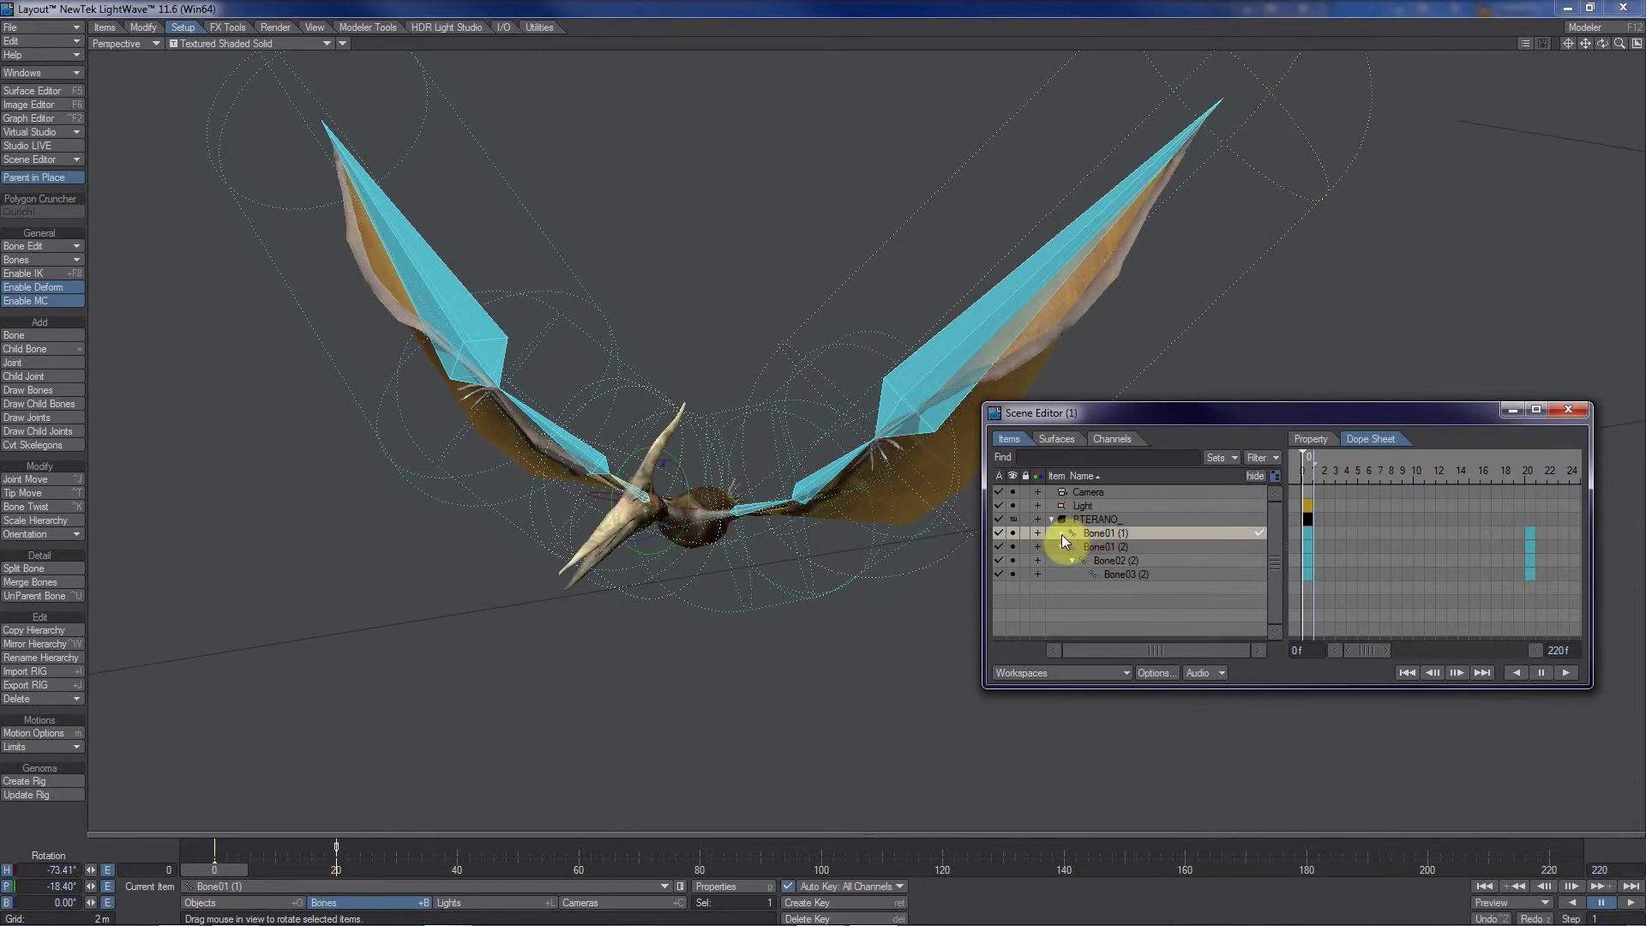
click(1061, 534)
click(1080, 555)
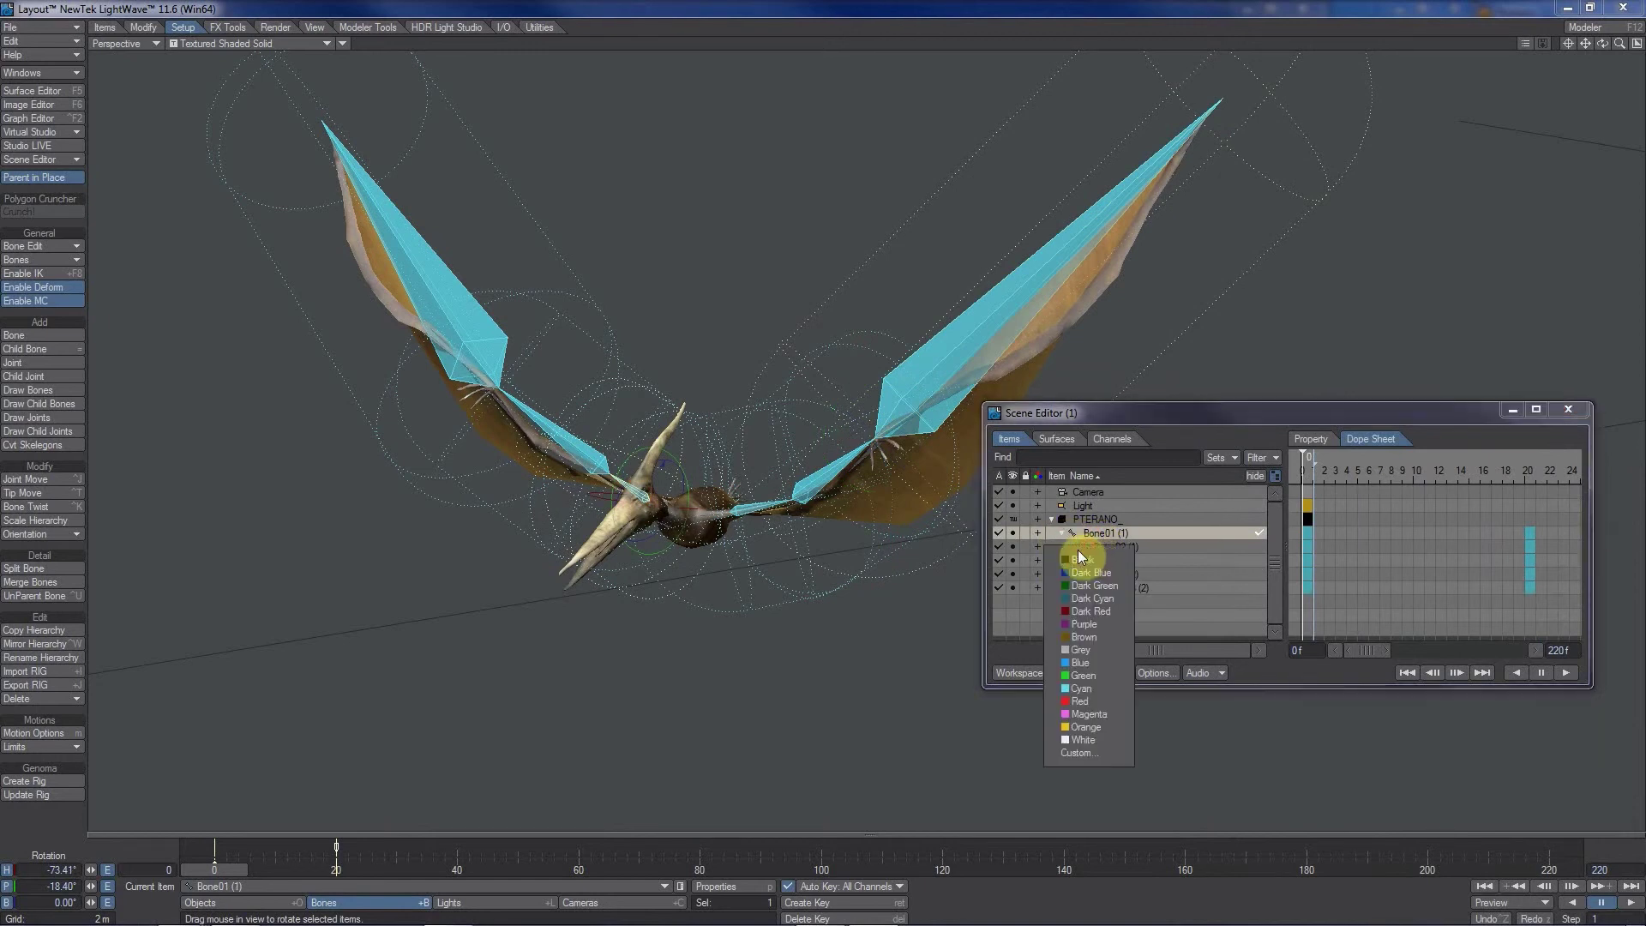
click(1137, 549)
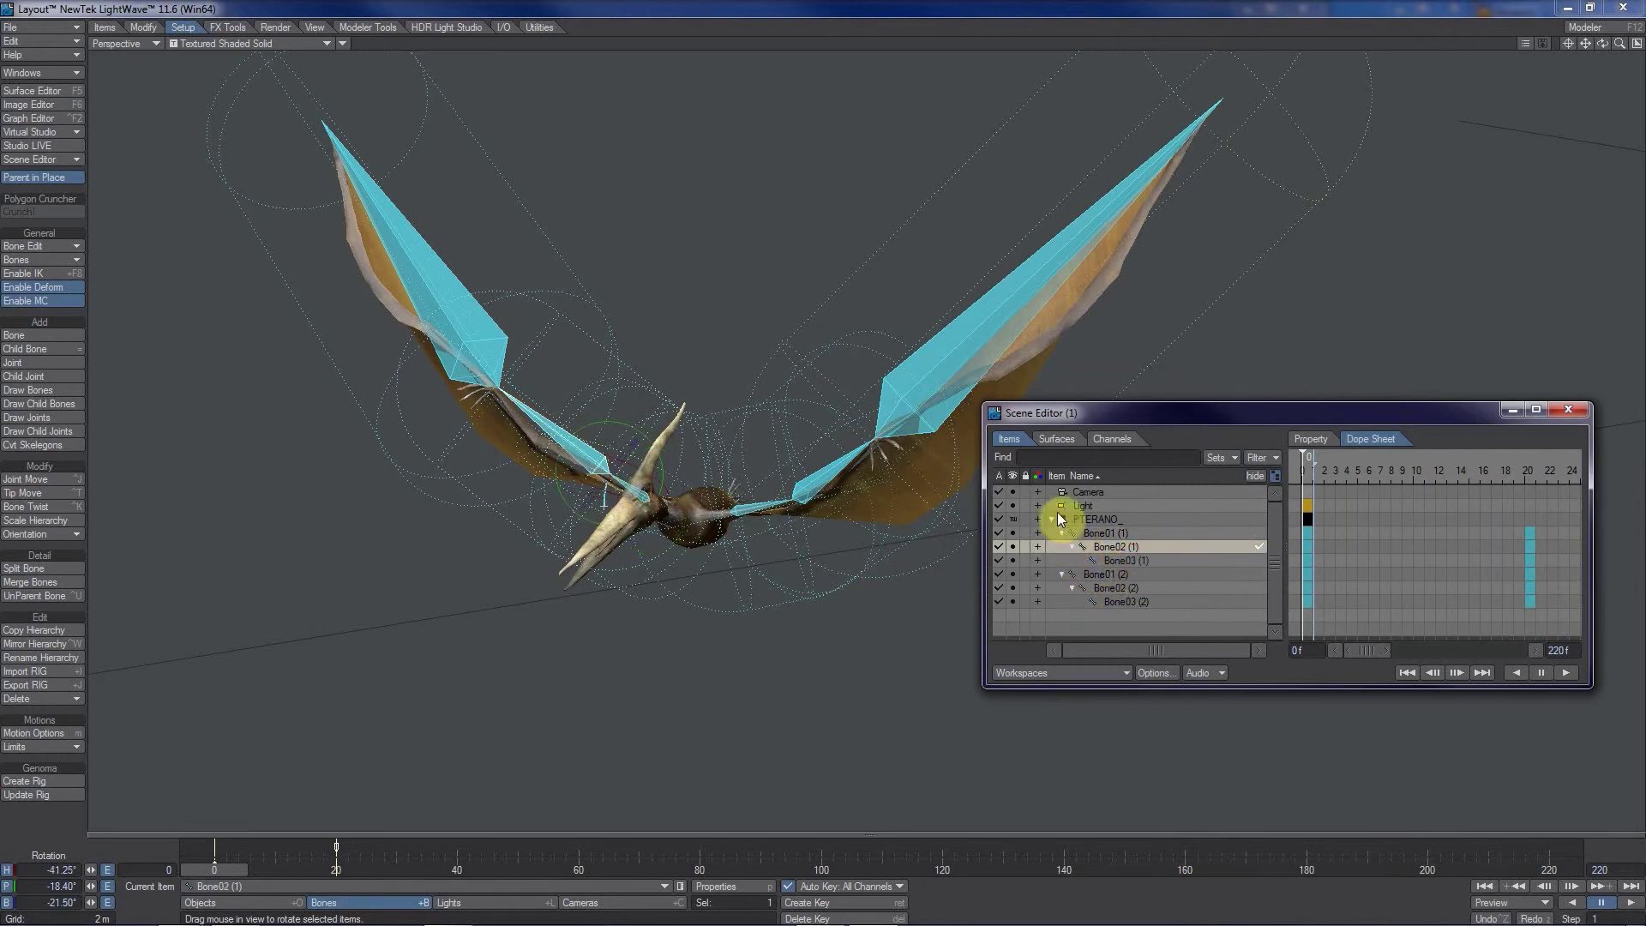
- Open the Bone01 (1) pitch curve in the Graph Editor and copy its pitch rotation channel
click(1091, 533)
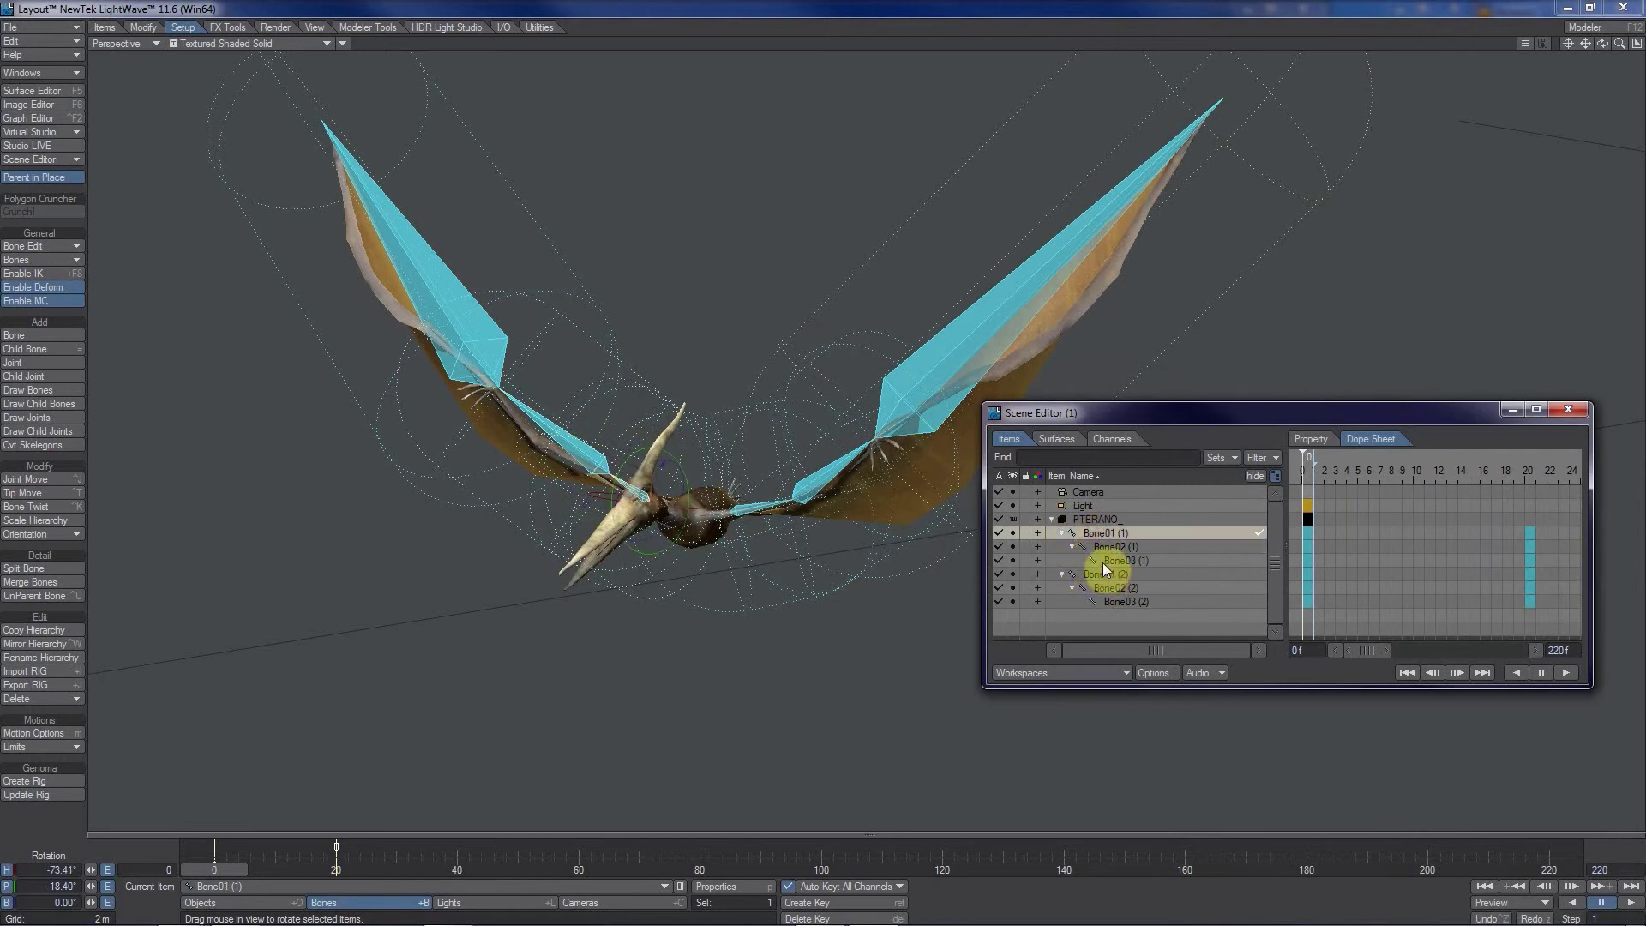
click(107, 888)
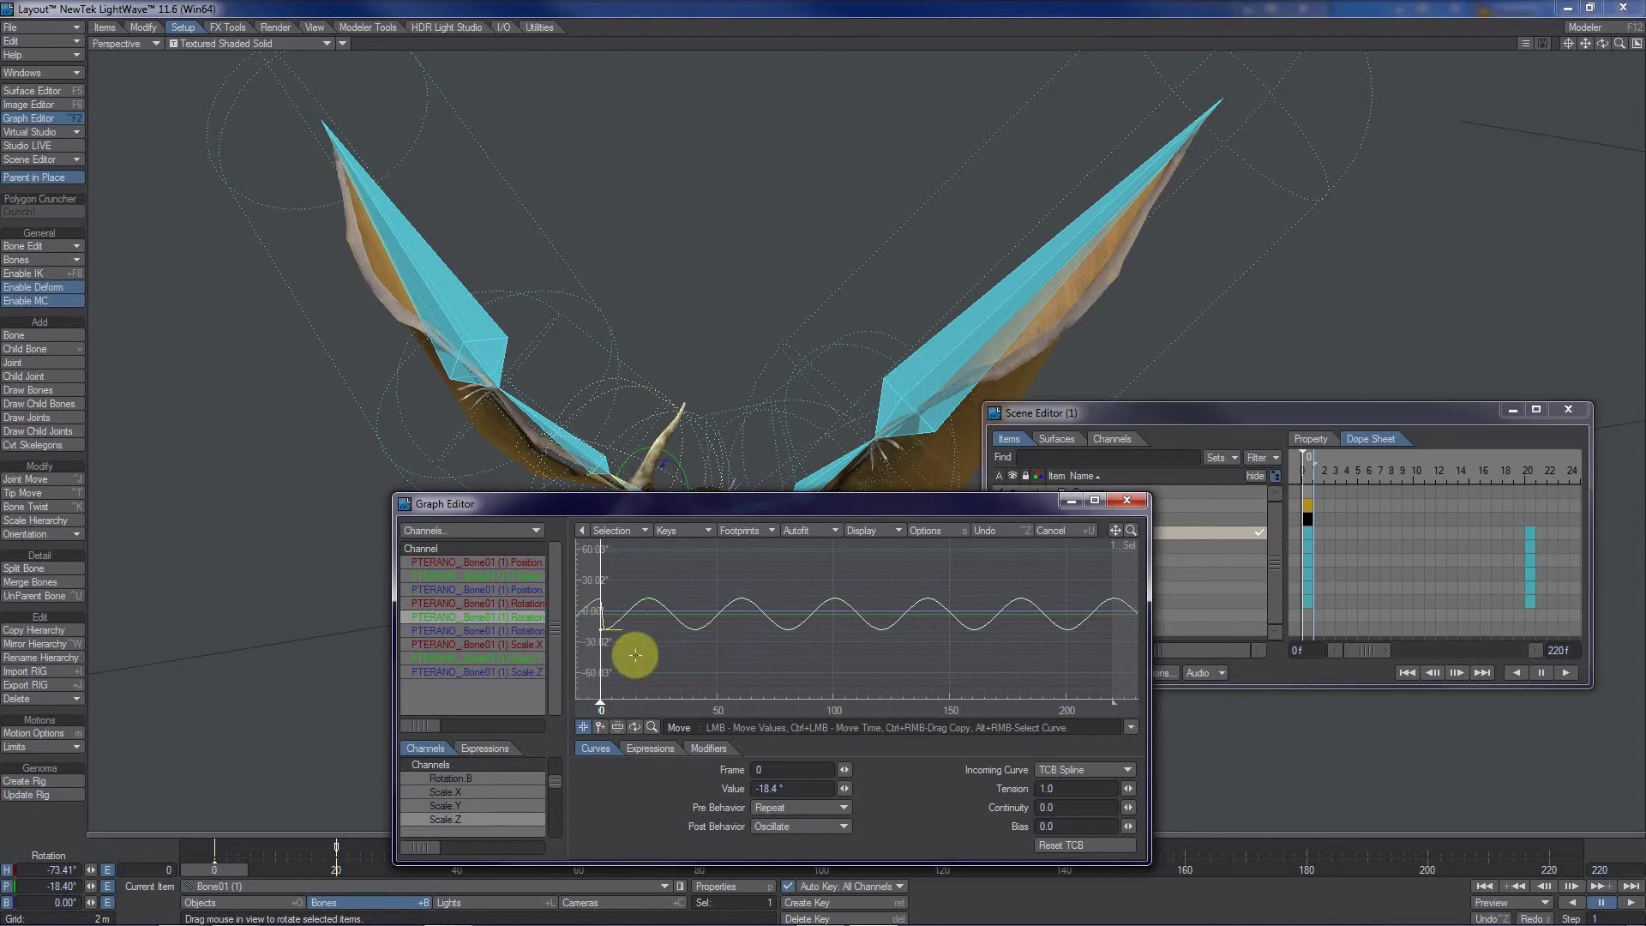
right_click(494, 620)
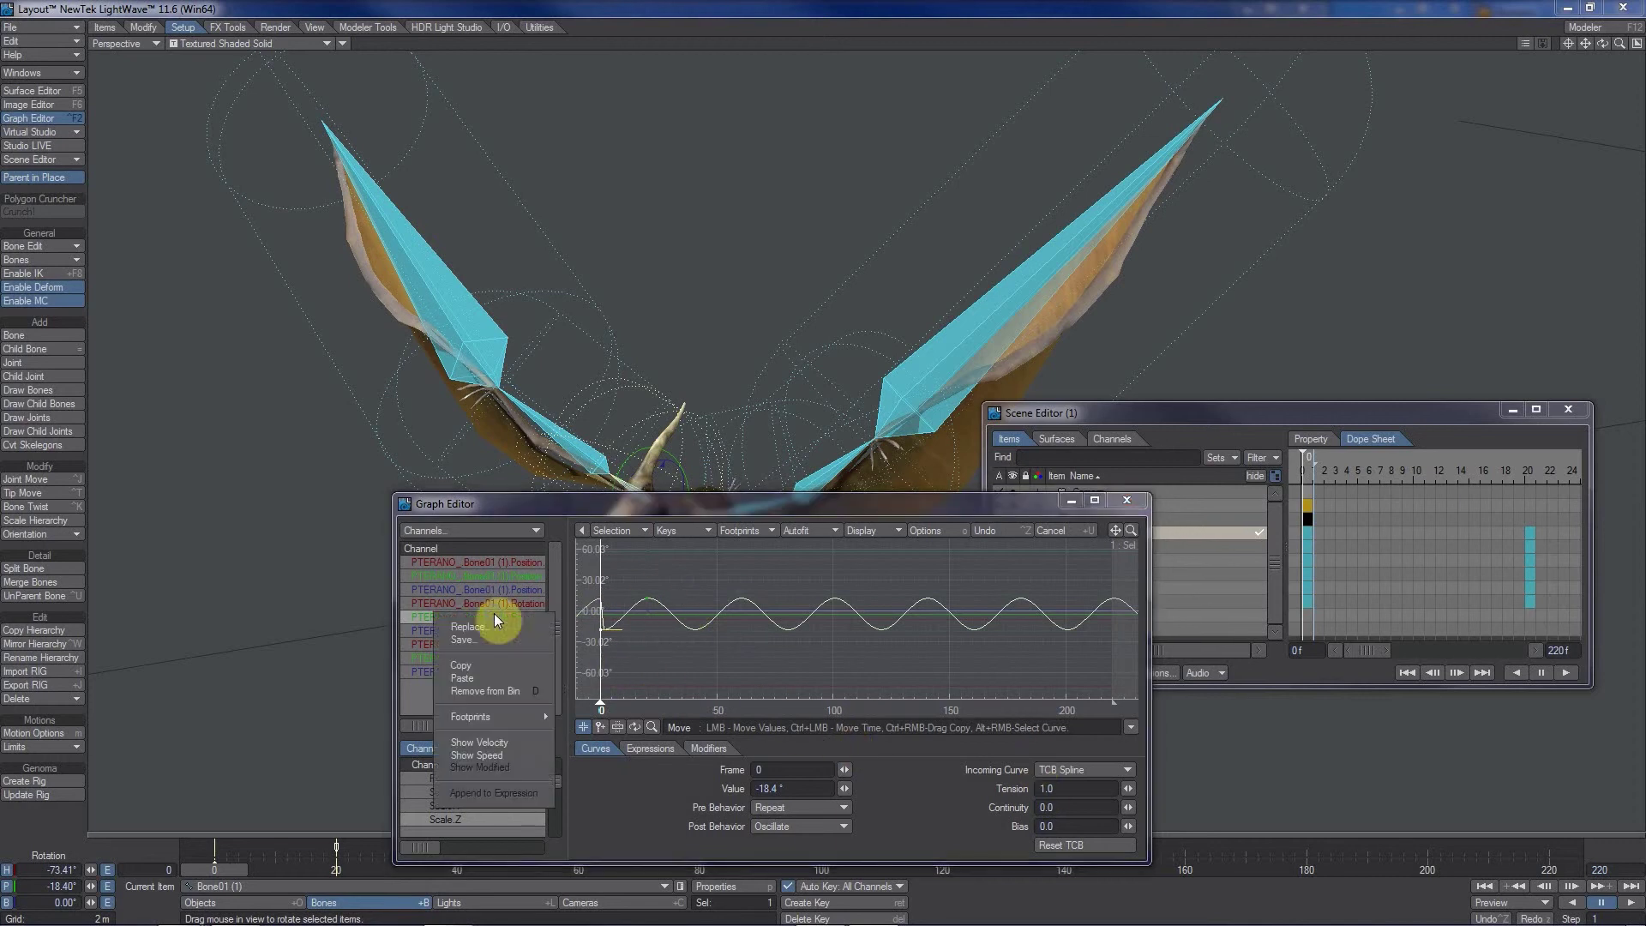
click(468, 665)
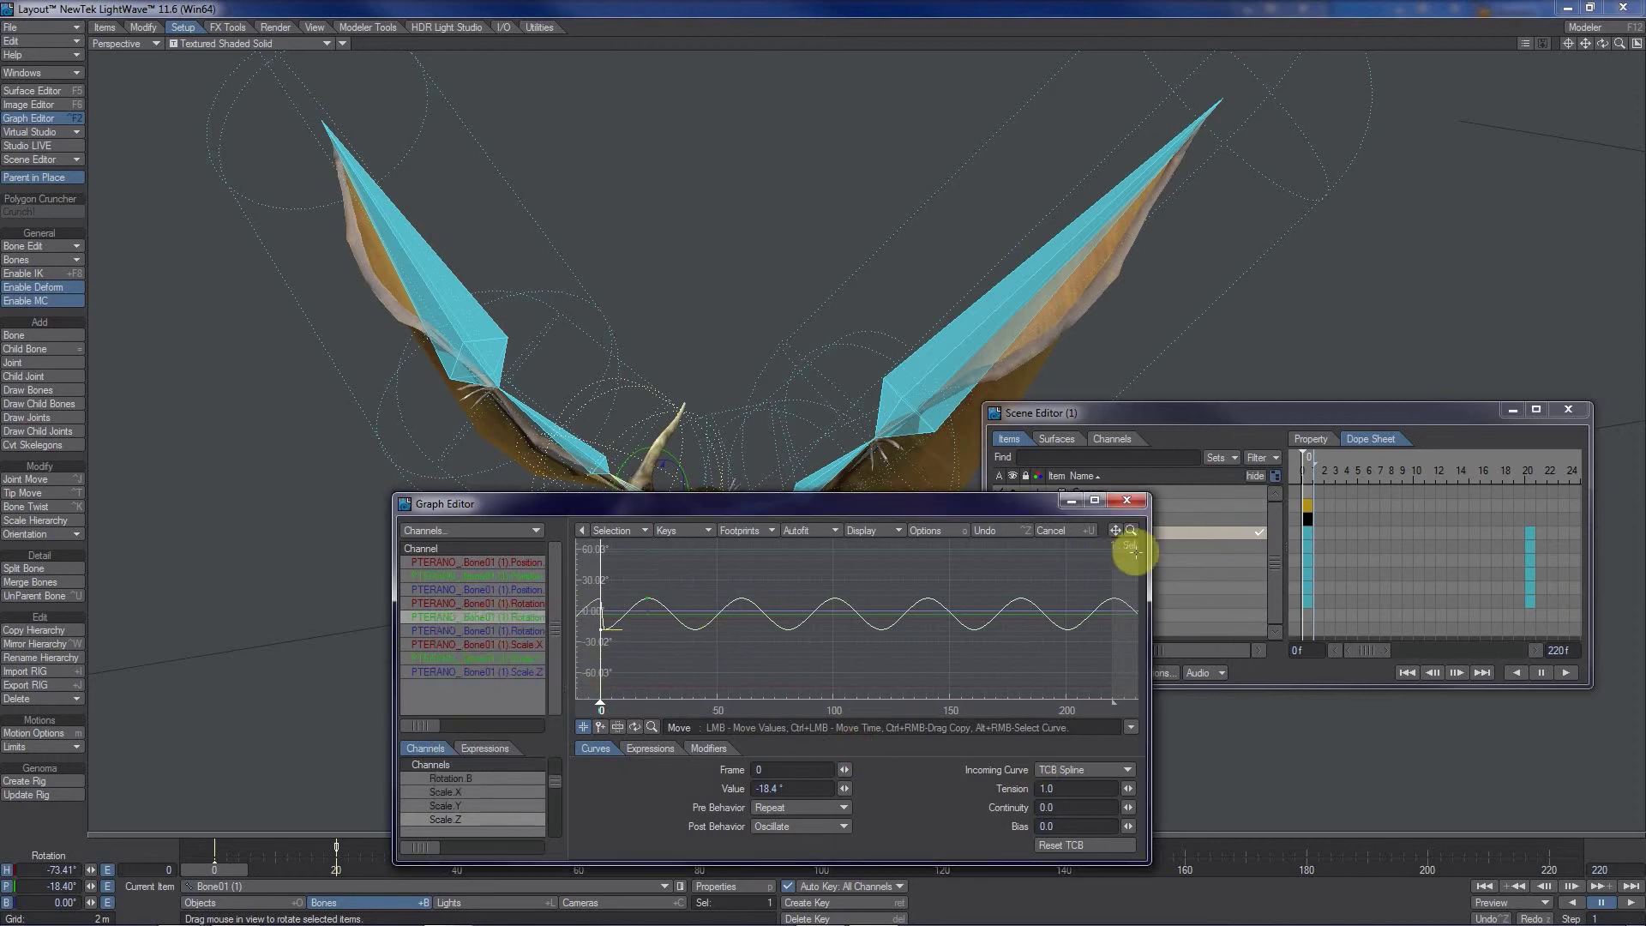
- Arrange the Graph Editor and Scene Editor side by side, review Bone02 (1)'s pitch curve and select Bone03 (1)
drag(1019, 506, 831, 513)
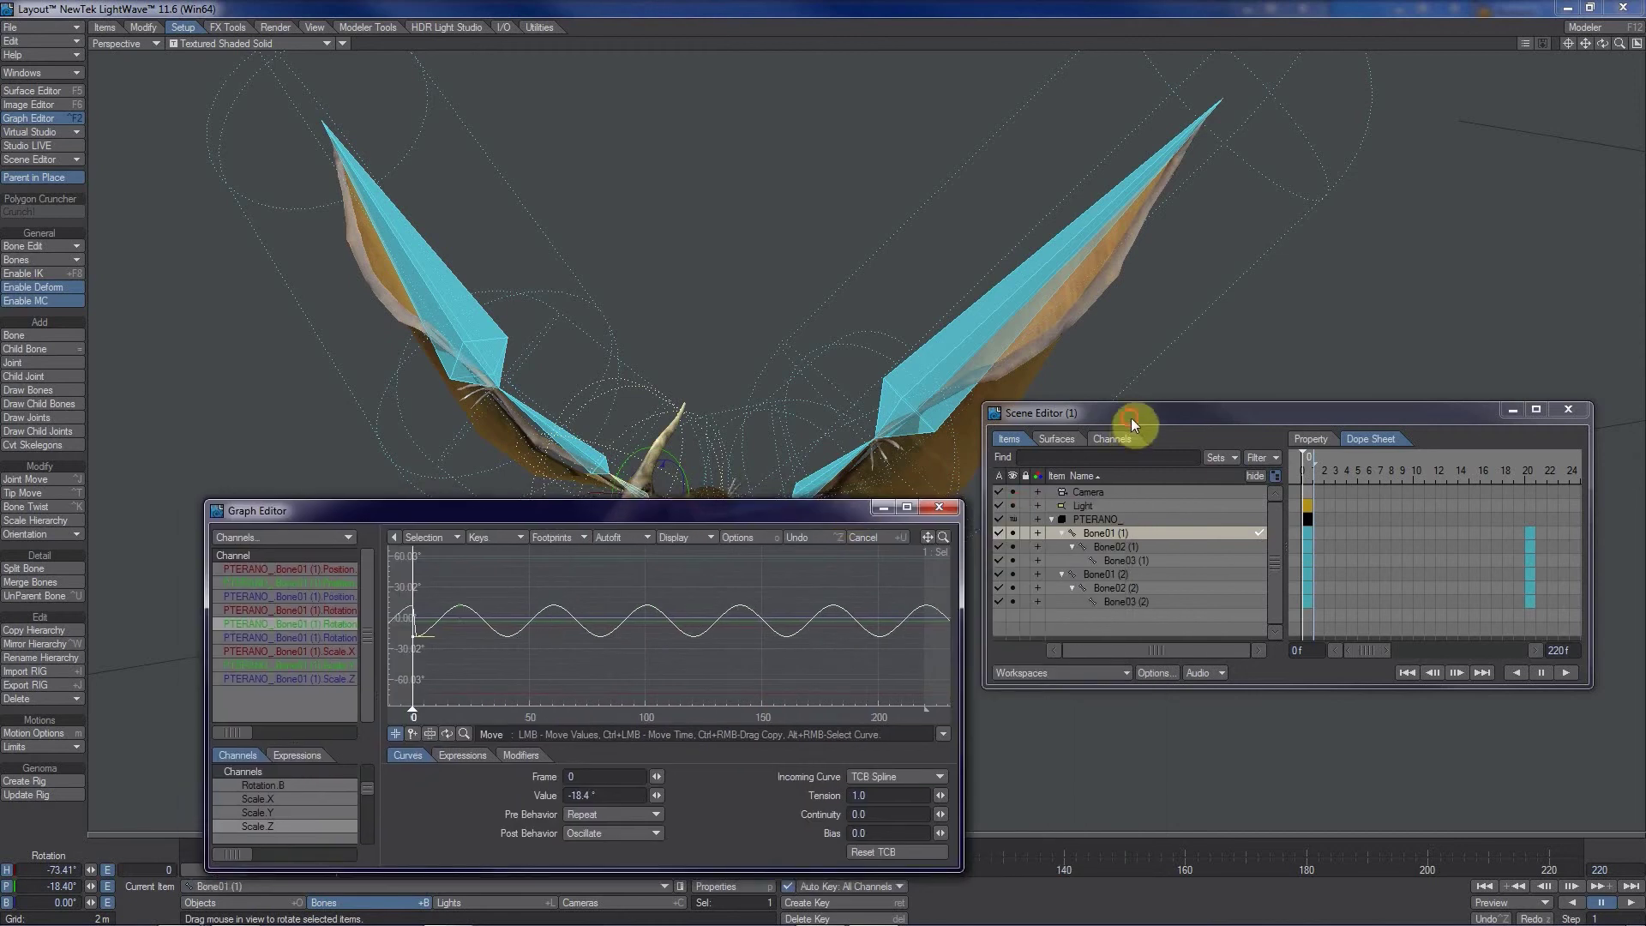
drag(1130, 418, 1155, 531)
click(1139, 660)
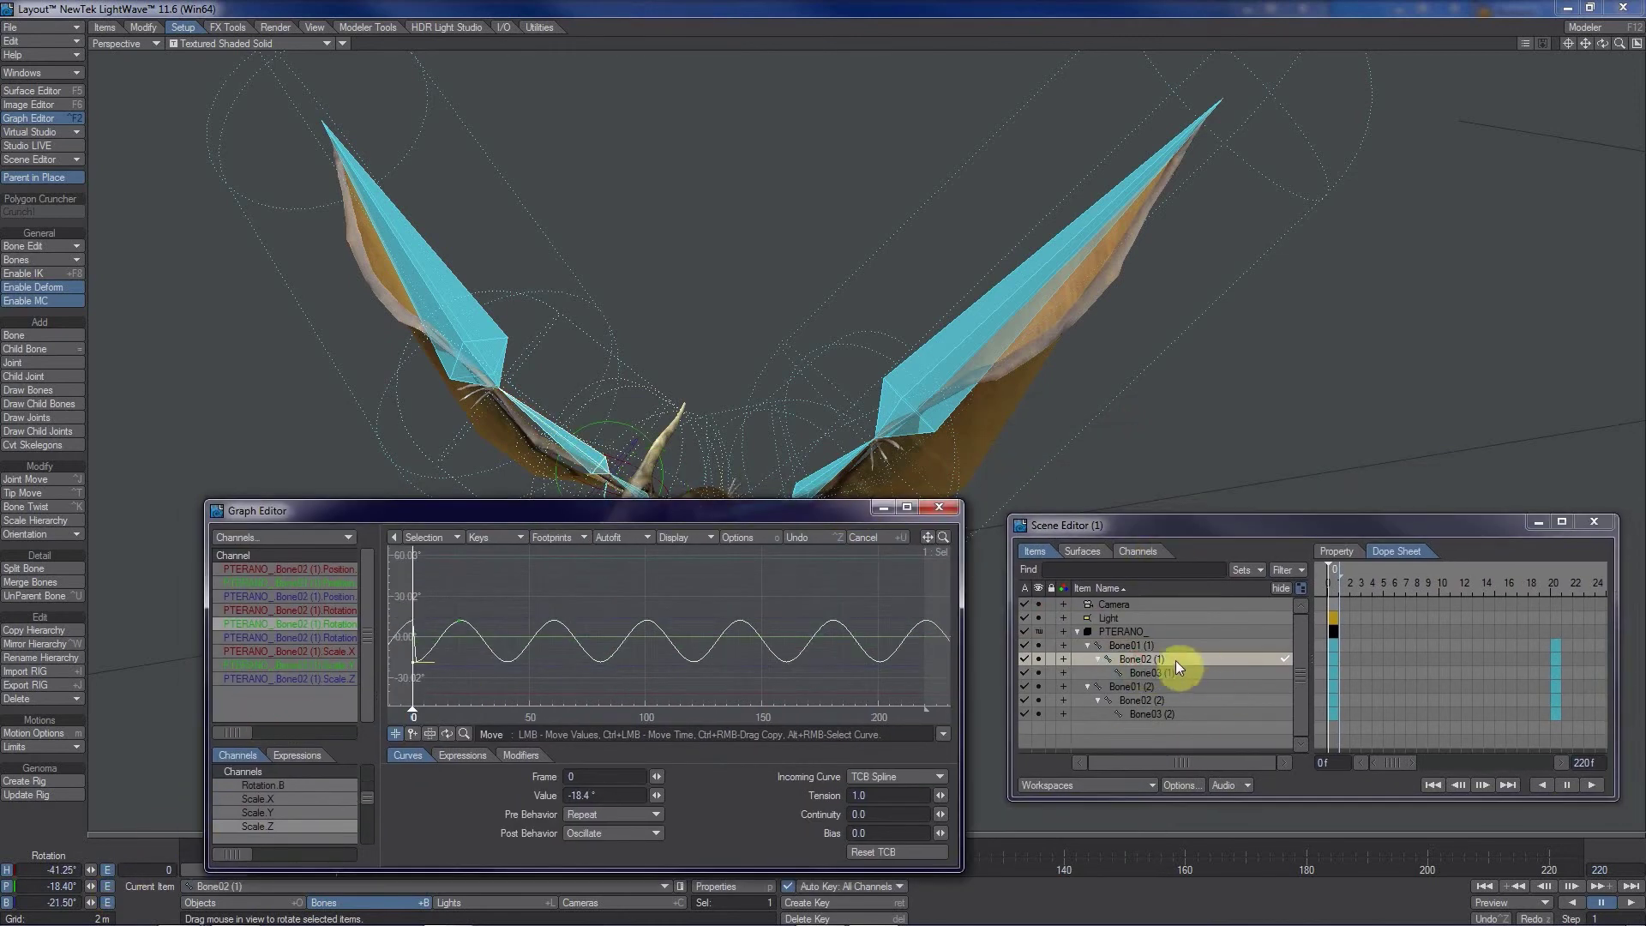
click(1151, 673)
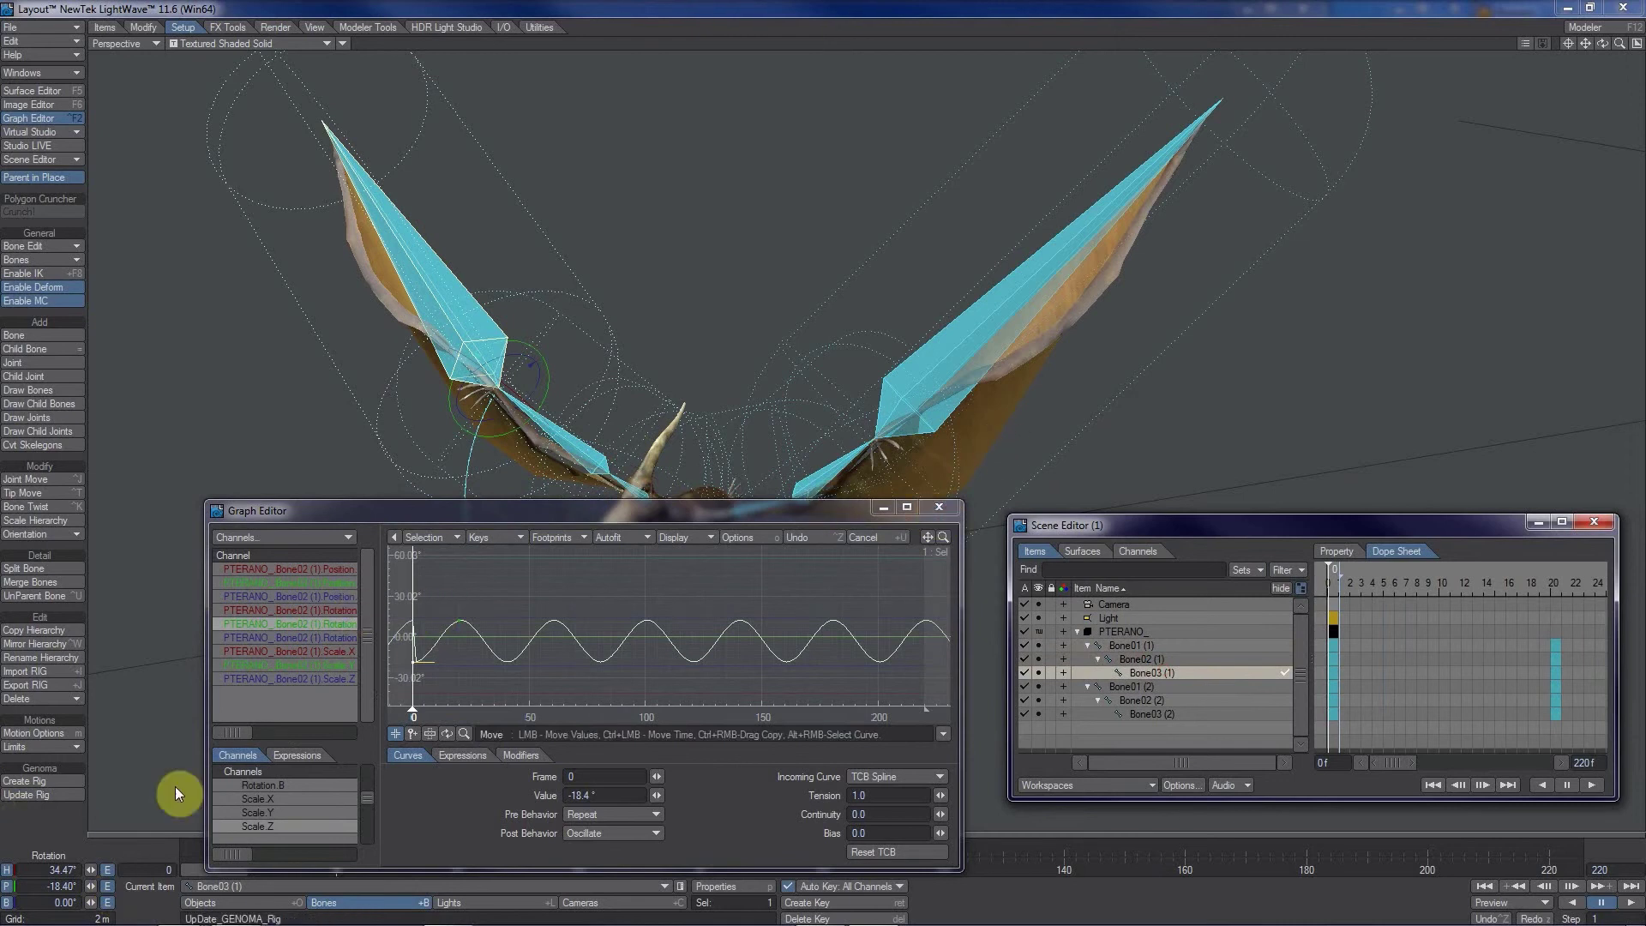
- Close both editors, play the finished flapping animation and return to the first frame
click(939, 507)
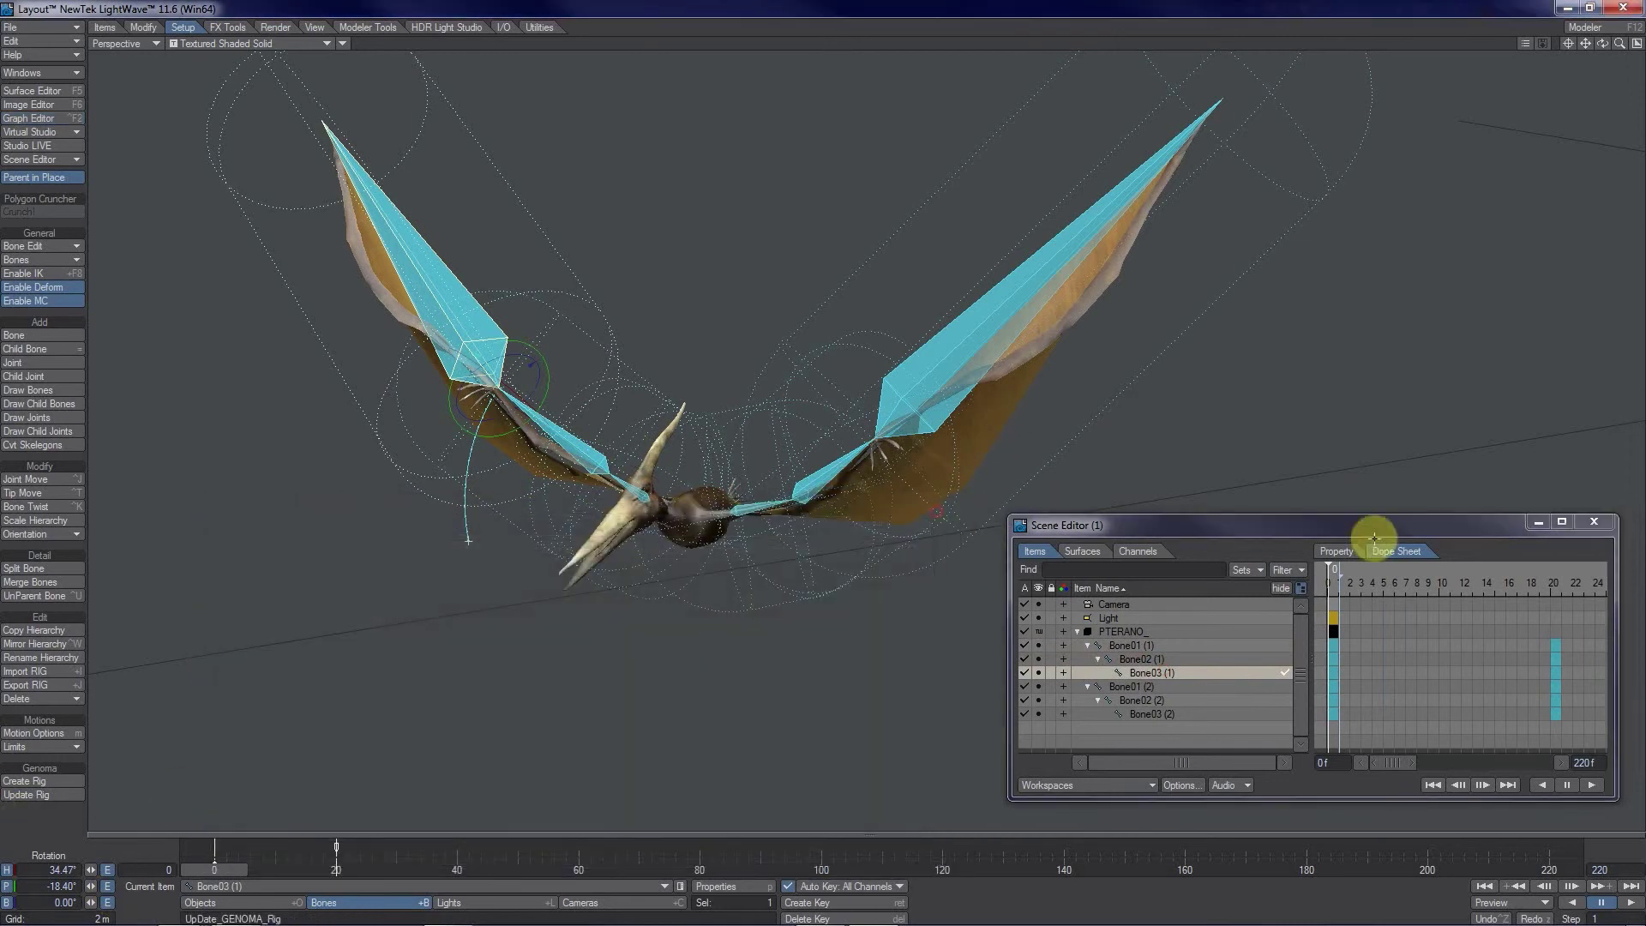
click(1593, 523)
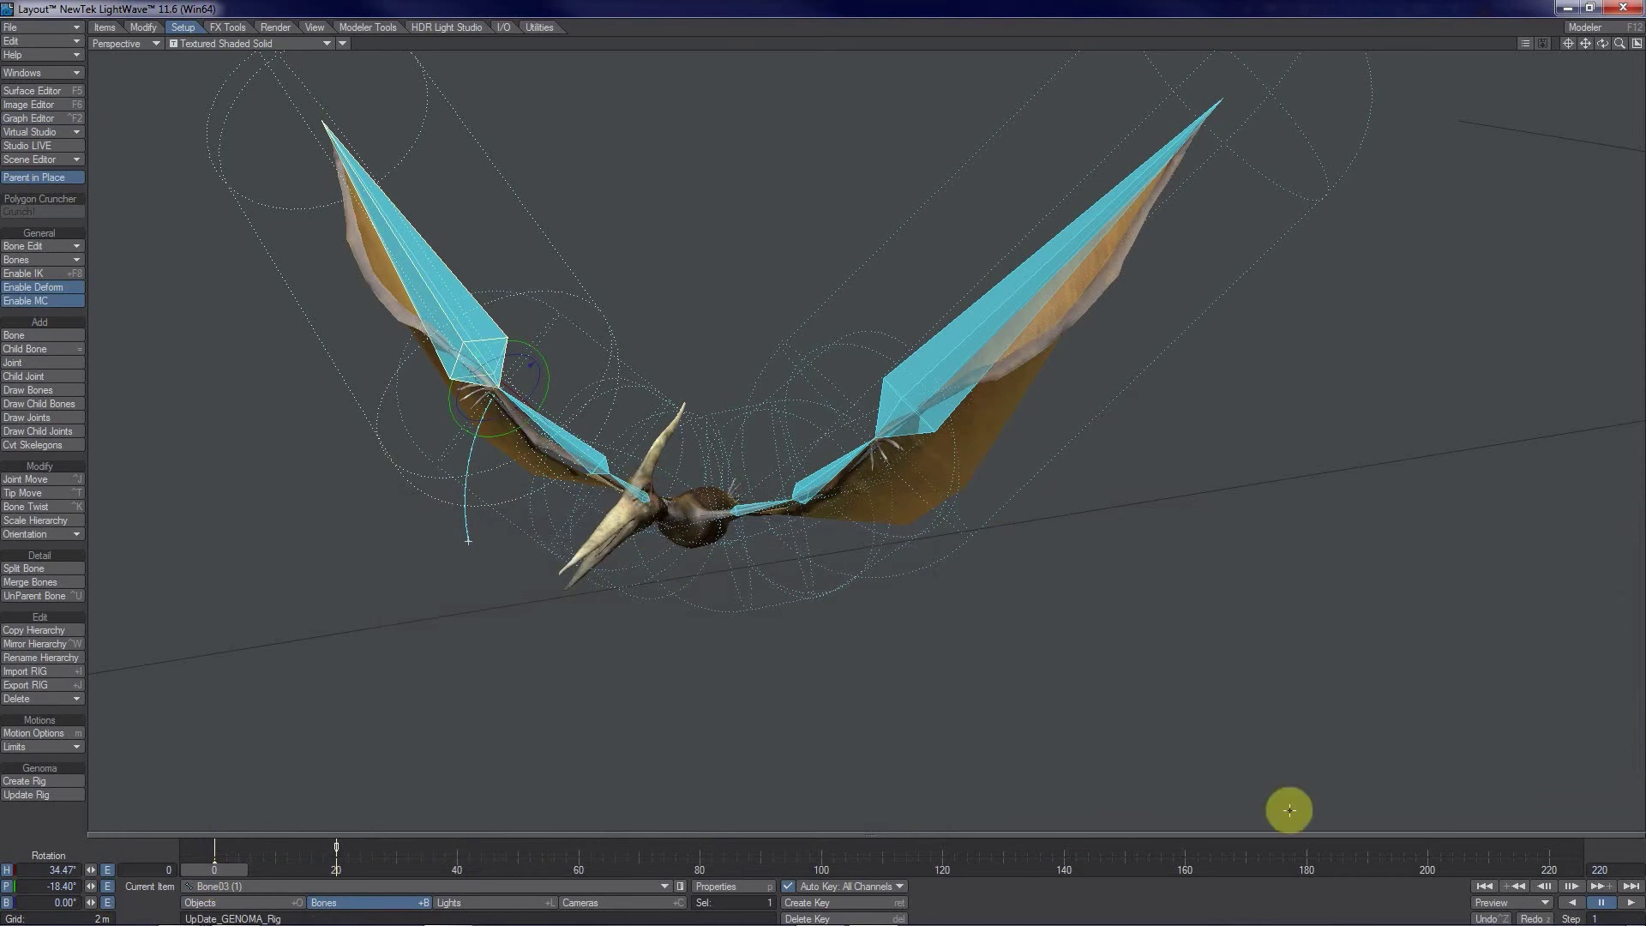
click(1630, 907)
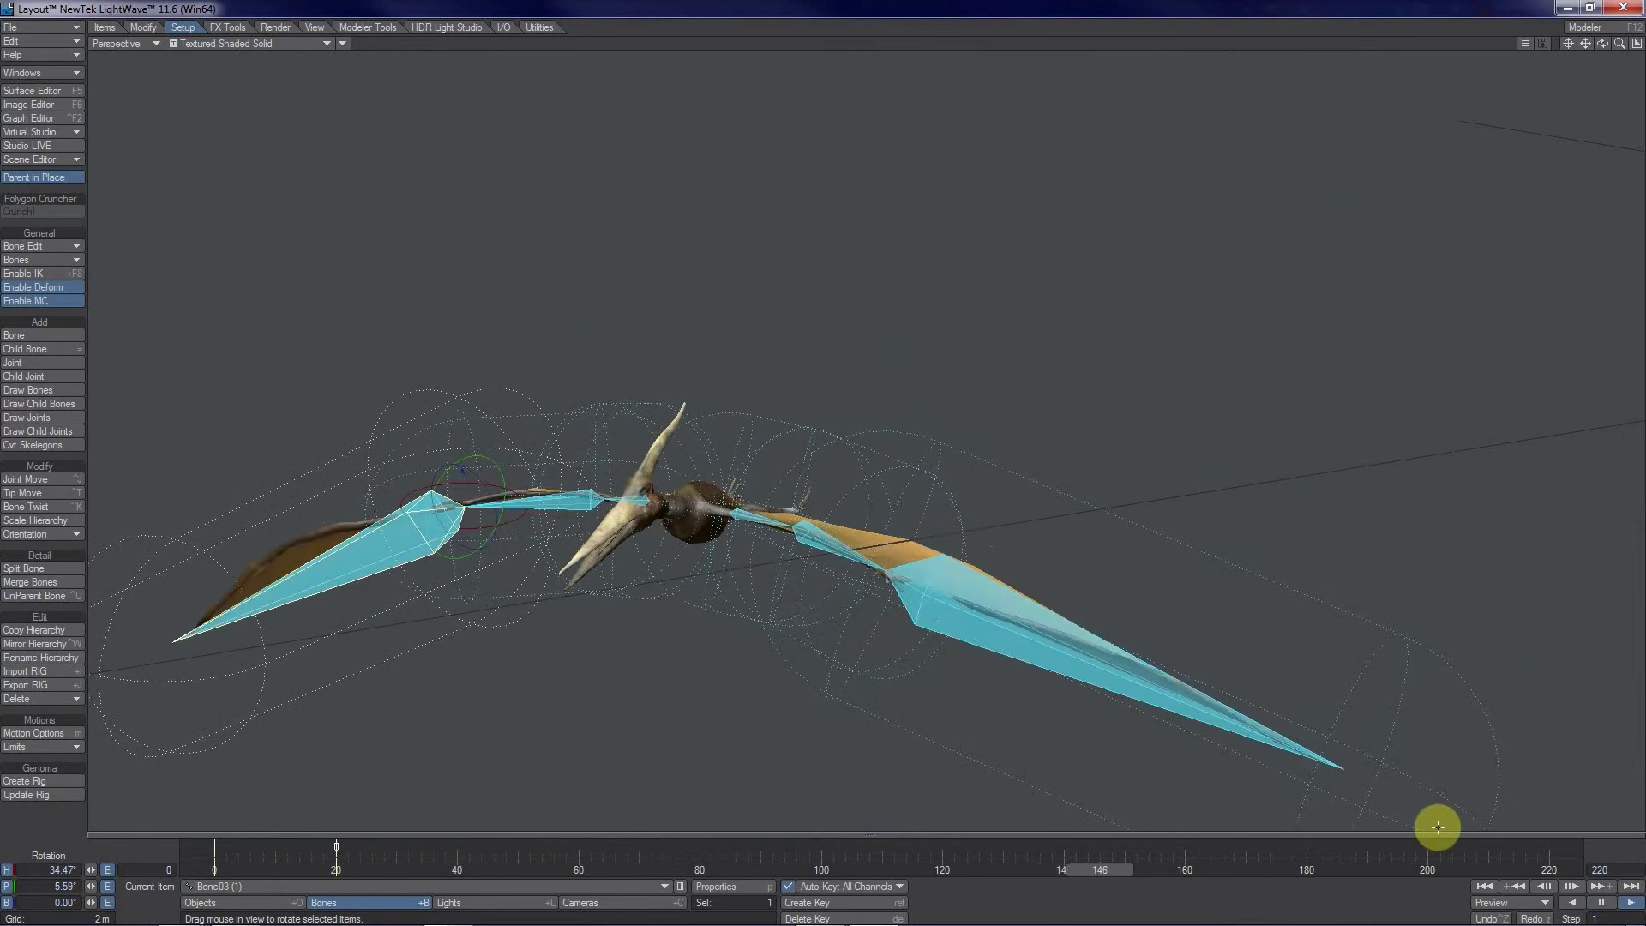
click(1485, 885)
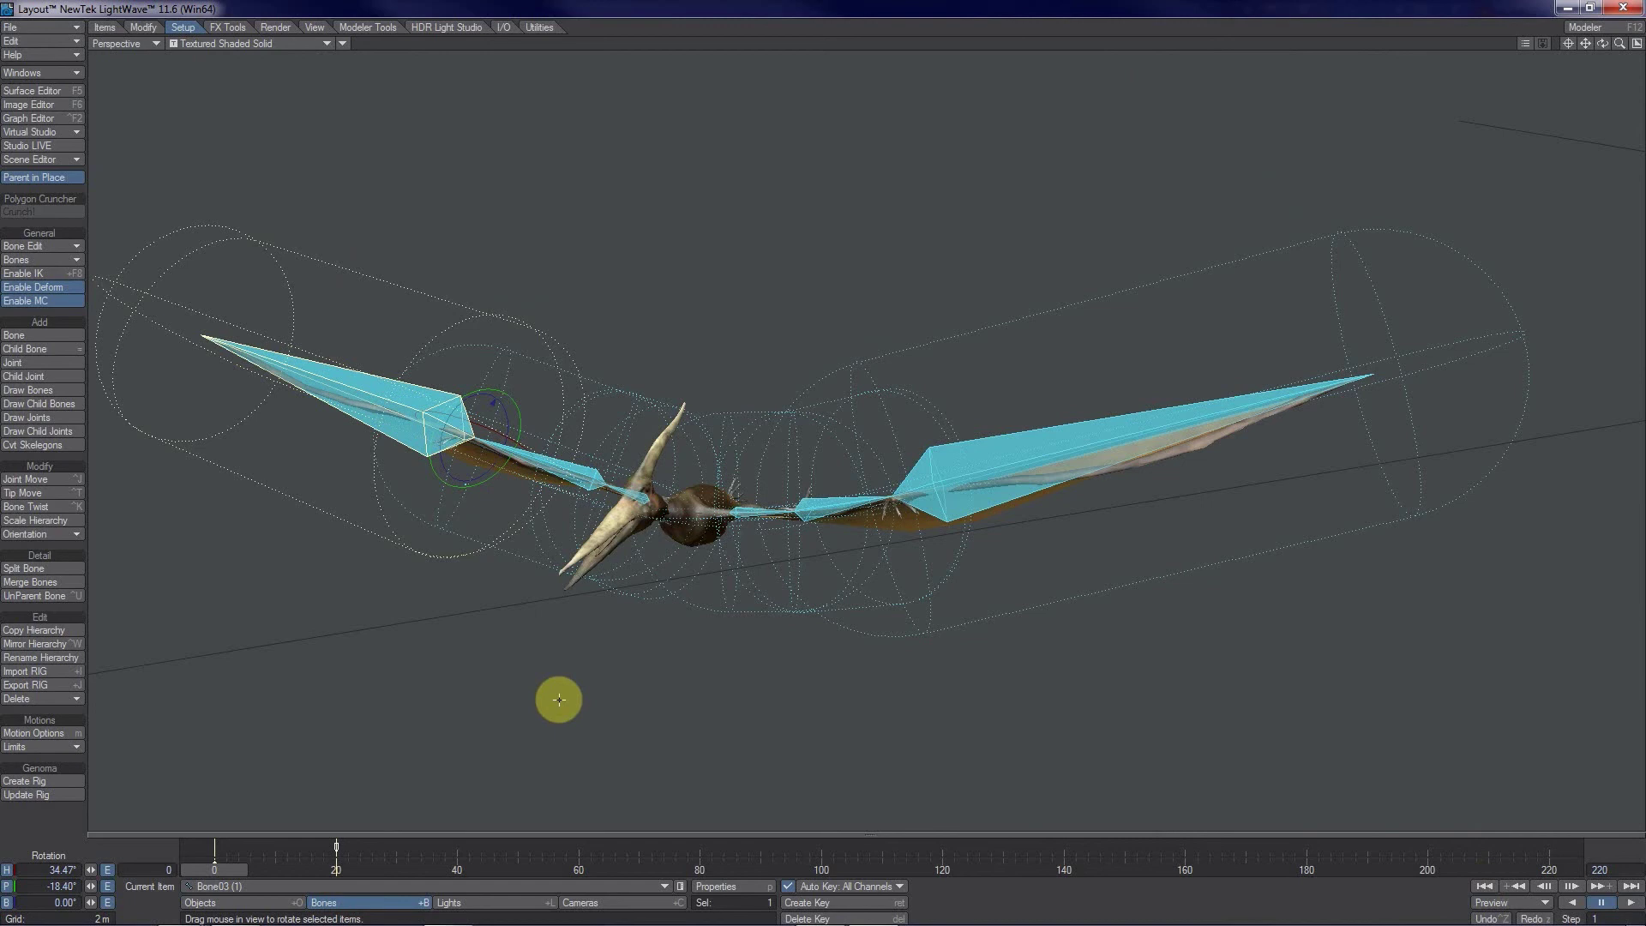
mouse_move(472, 918)
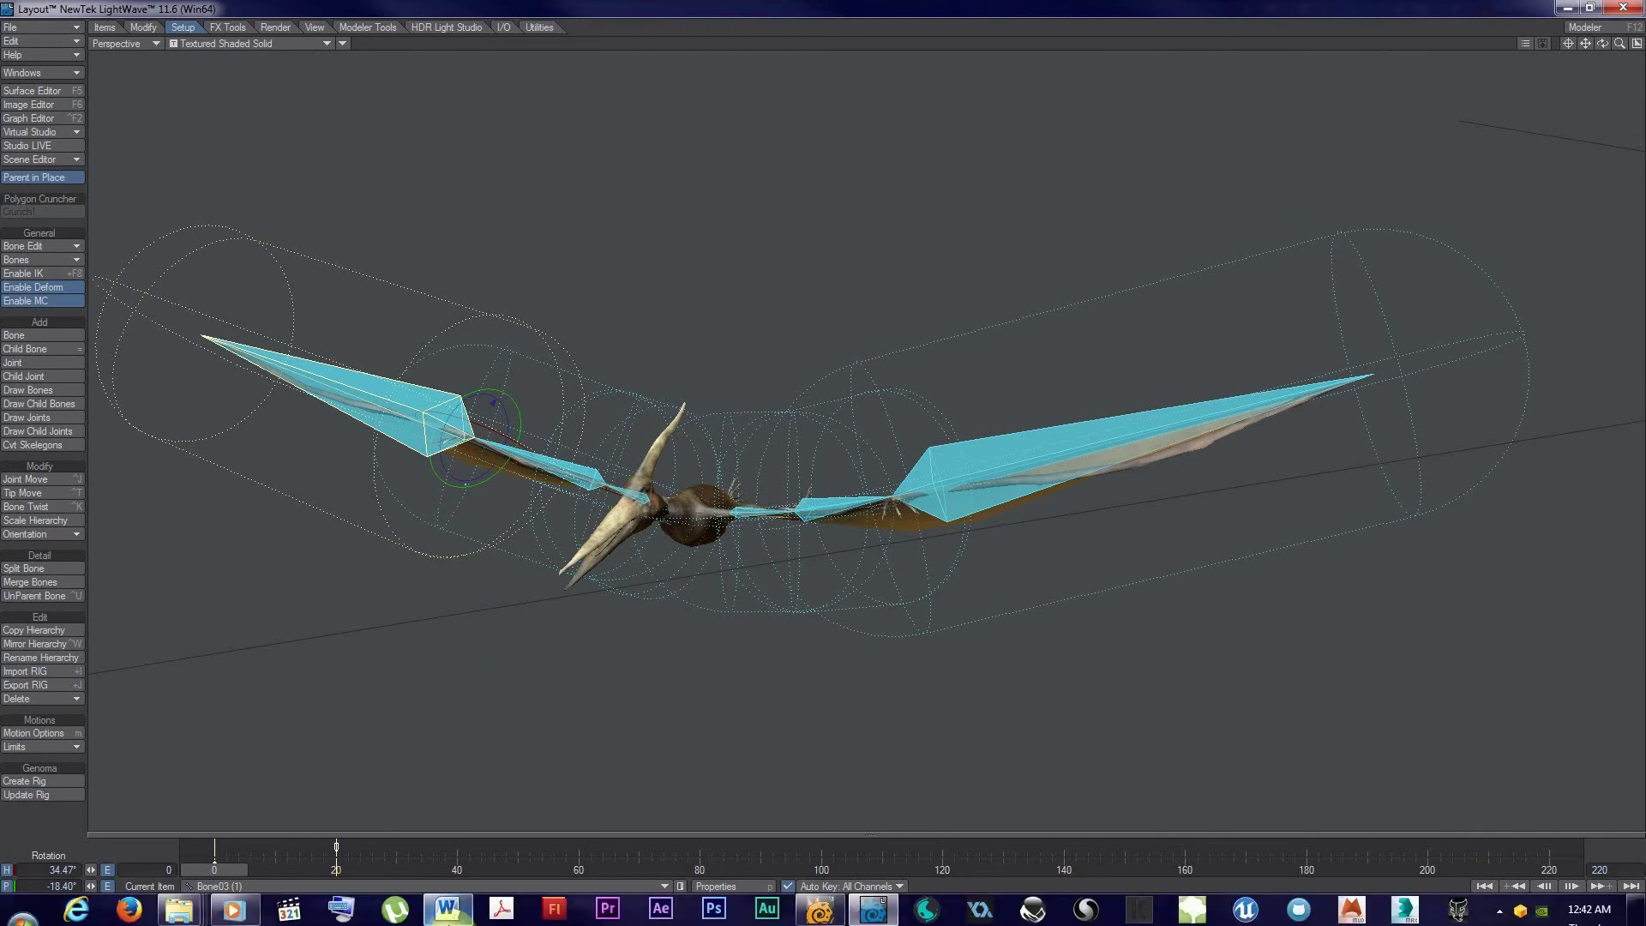